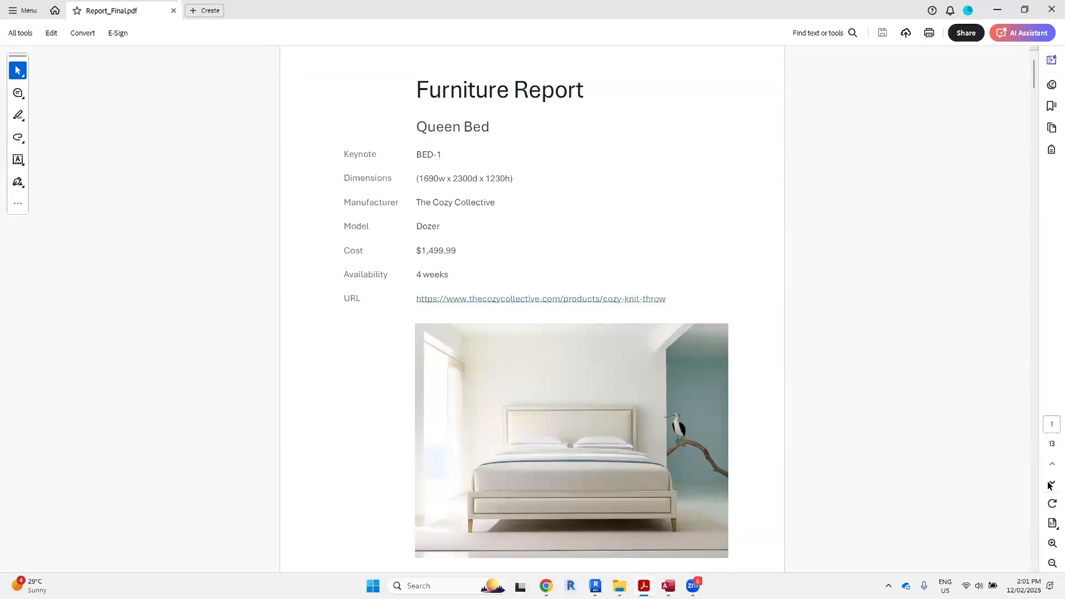
# Zoom out of the Report_Final PDF and page through its opening furniture sheets to review the specification layout
pyautogui.click(1052, 563)
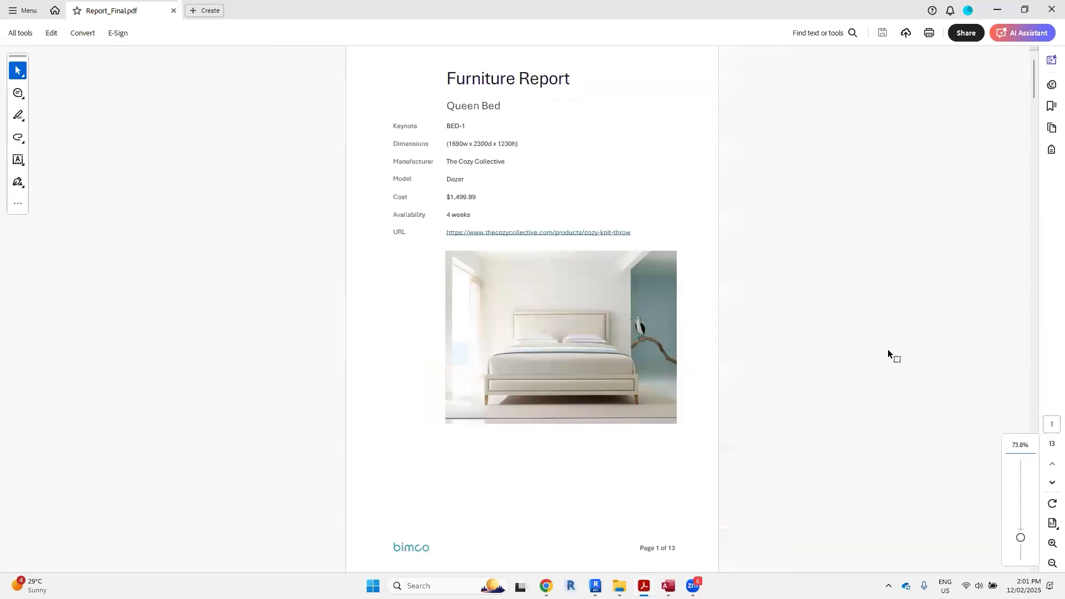
pyautogui.click(1051, 483)
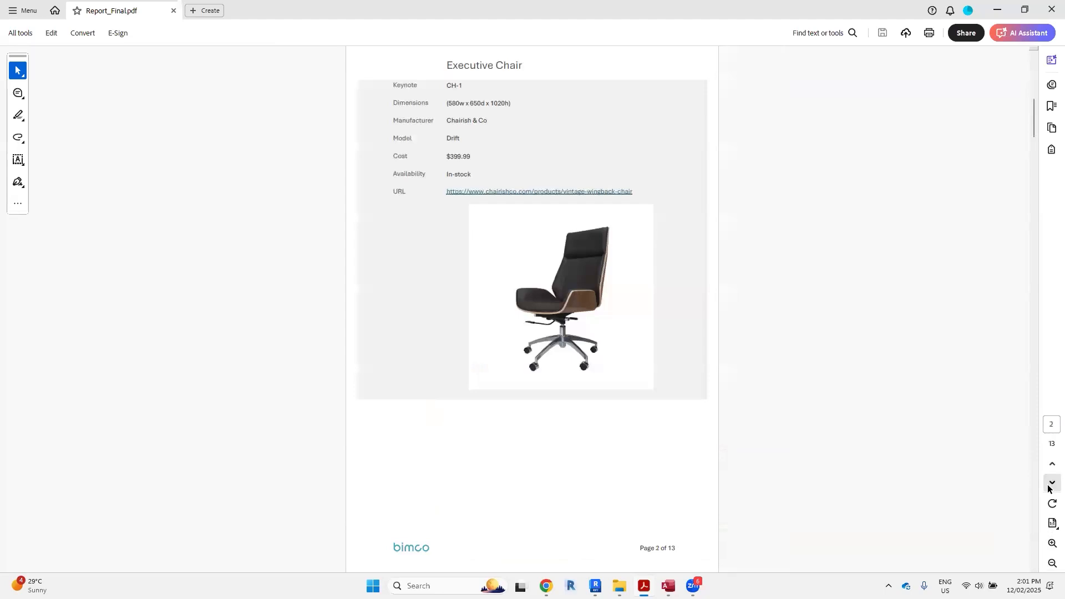
pyautogui.click(1051, 484)
pyautogui.click(1051, 484)
pyautogui.click(1051, 483)
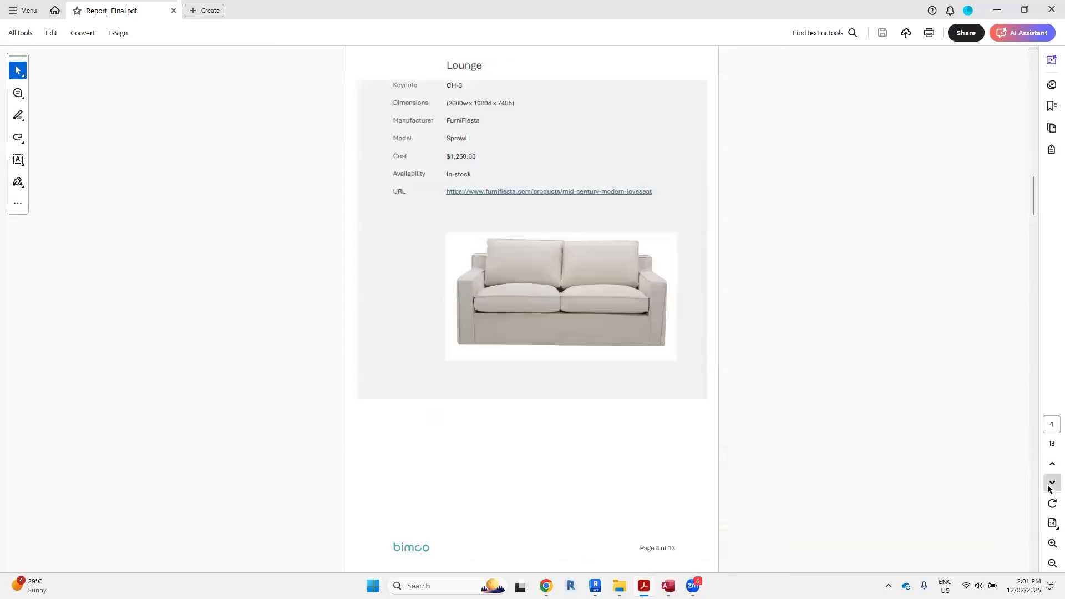
pyautogui.click(1050, 485)
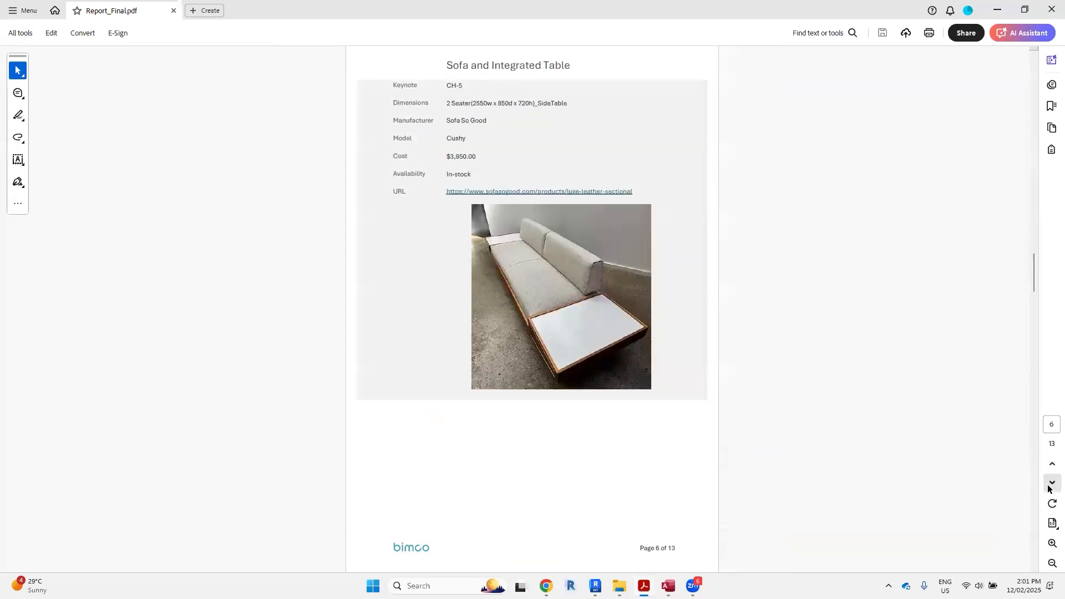
pyautogui.click(997, 10)
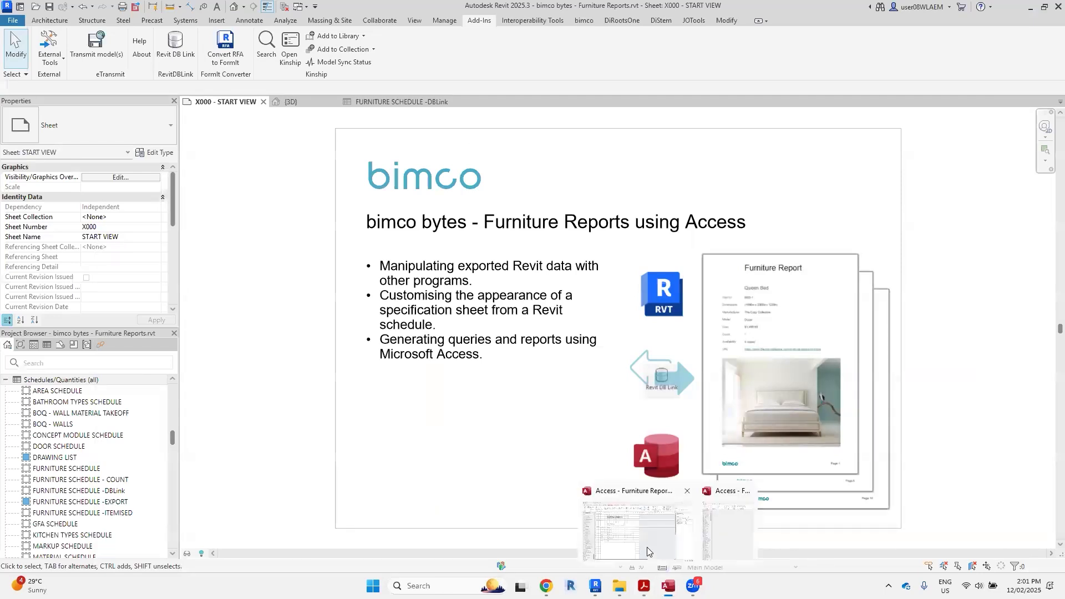
# Switch to Access and examine the design layout of the 00_Report_Final report from its header to its page footer
pyautogui.hotkey('alt', 'Tab')
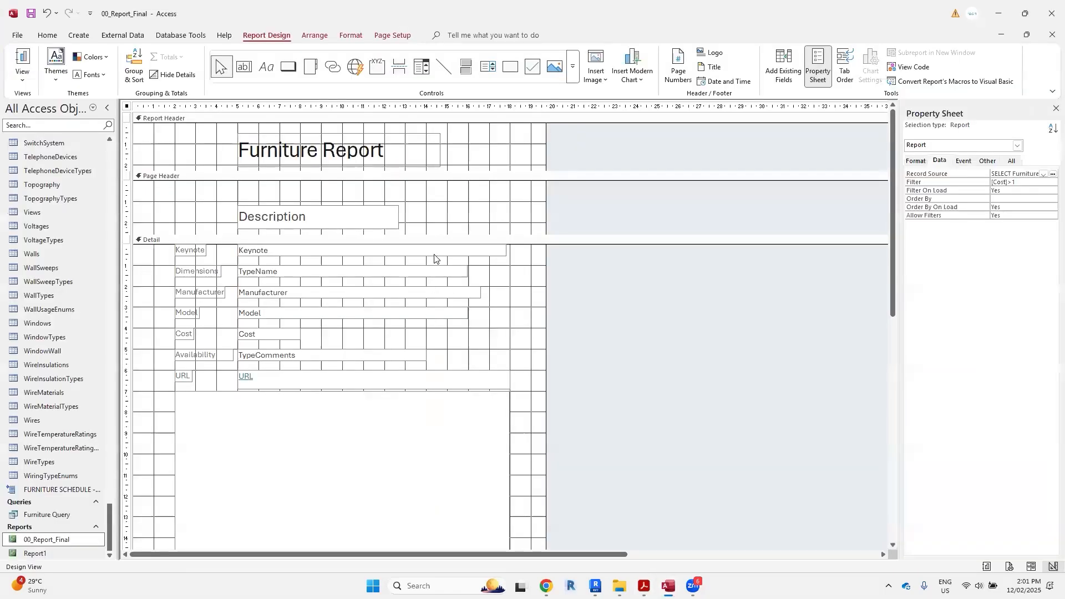
pyautogui.scroll(-5, 434, 258)
pyautogui.scroll(-4, 435, 257)
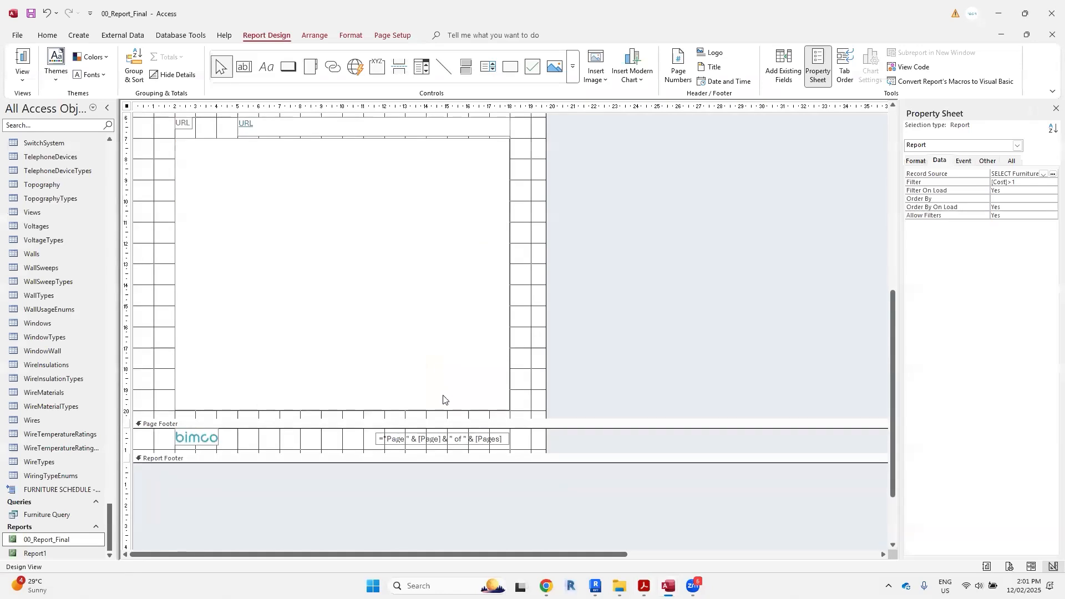
pyautogui.scroll(6, 442, 400)
pyautogui.scroll(3, 722, 506)
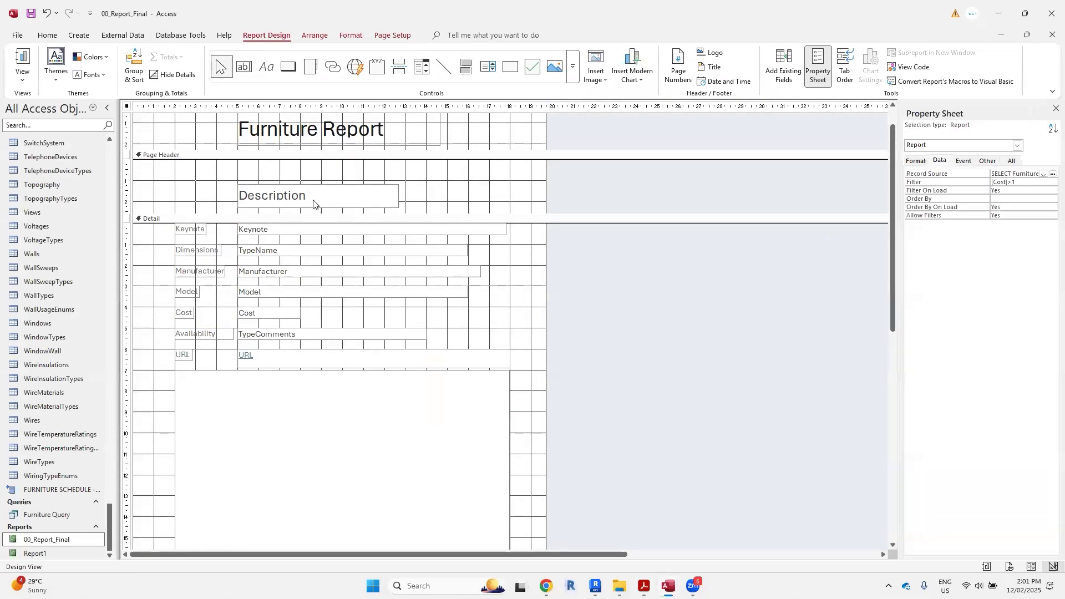
pyautogui.scroll(-2, 307, 294)
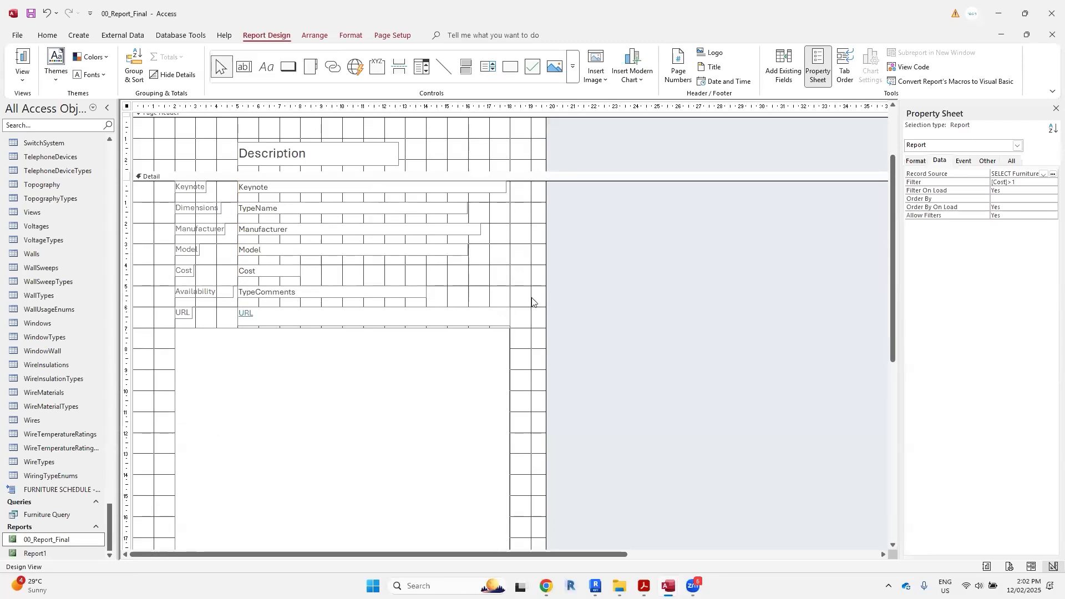
pyautogui.click(998, 13)
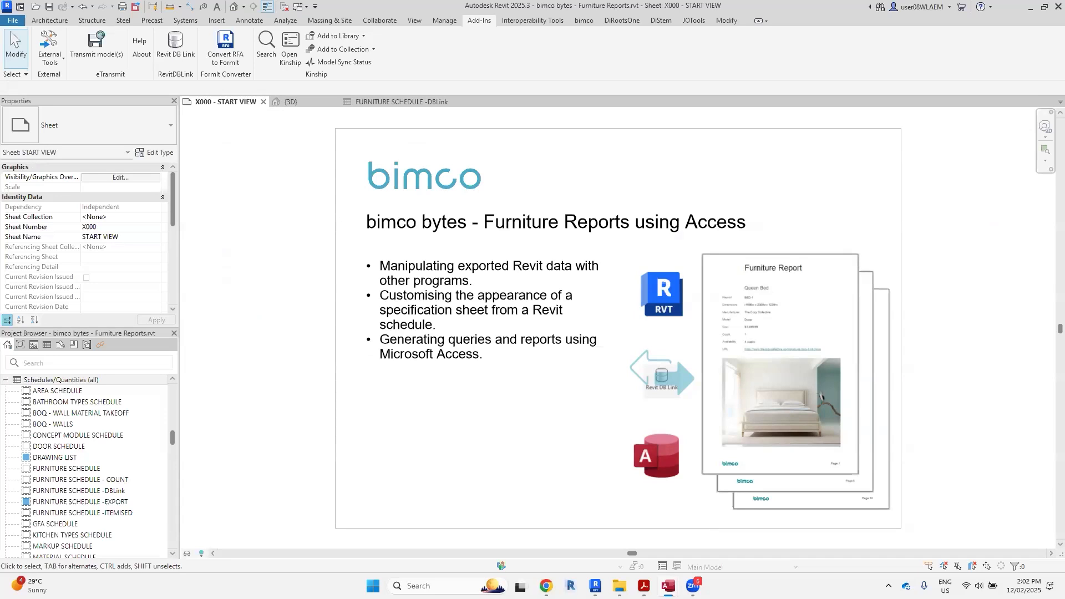
# Show Revit's 3D view and temporarily isolate only the Furniture category elements of the house model
pyautogui.click(291, 101)
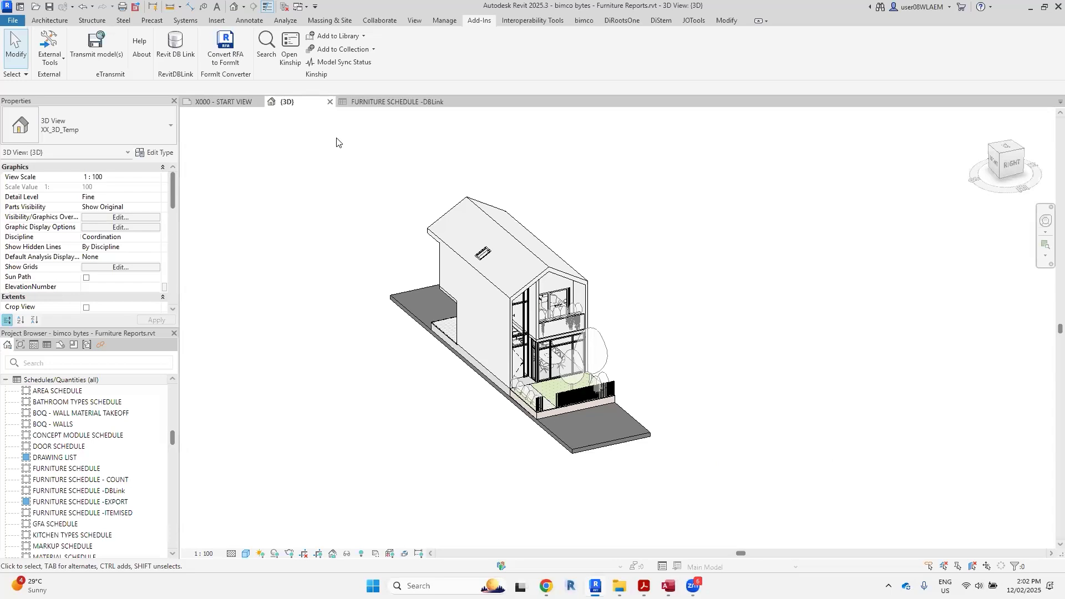
pyautogui.moveTo(337, 138); pyautogui.dragTo(716, 490)
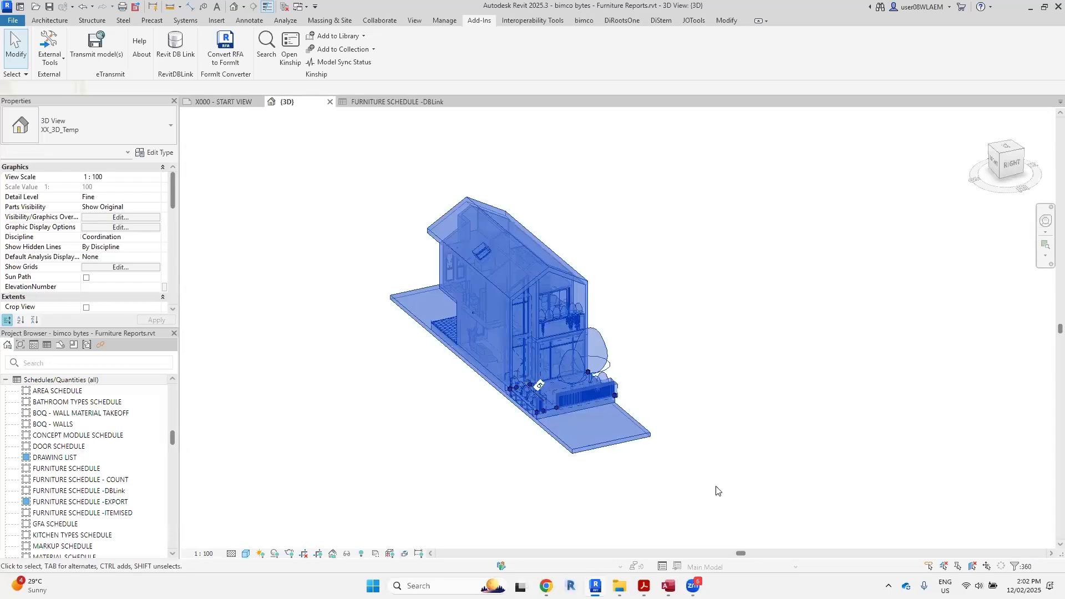
pyautogui.click(1018, 566)
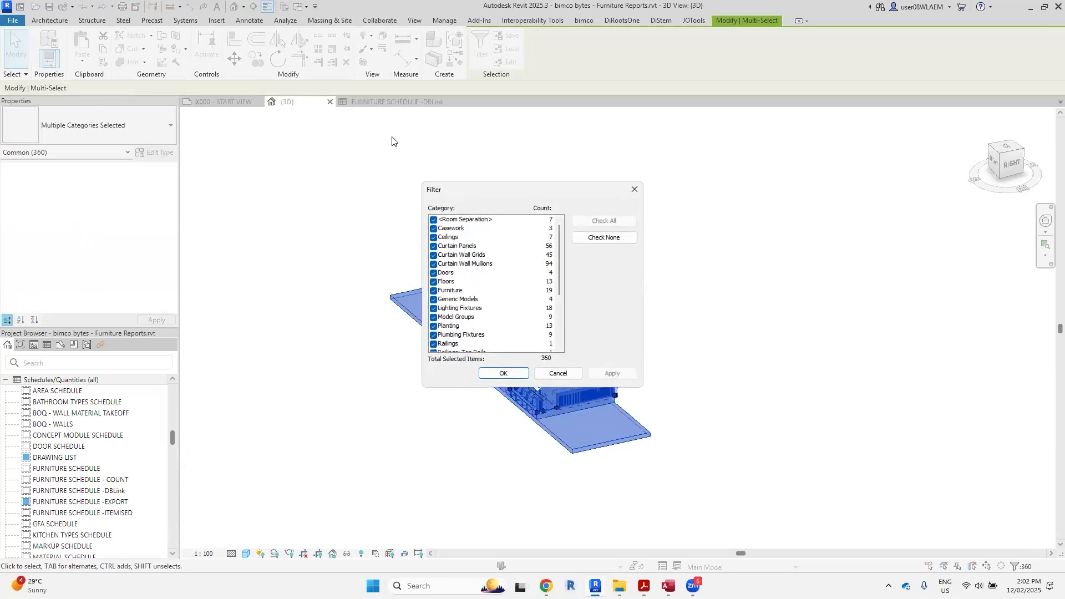
pyautogui.click(603, 238)
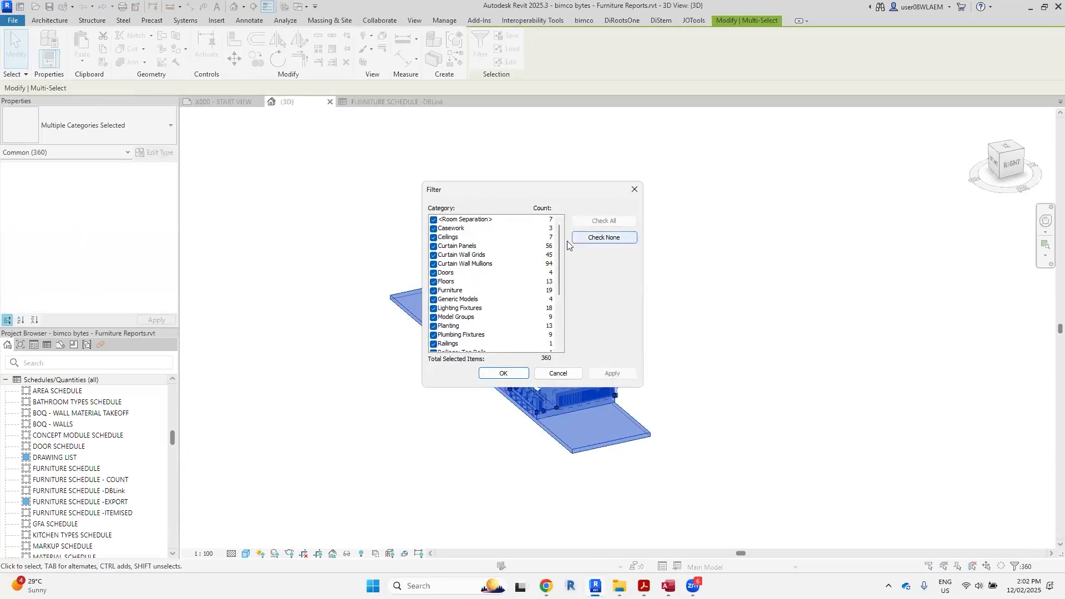
pyautogui.click(434, 290)
pyautogui.click(520, 373)
pyautogui.press('h')
pyautogui.press('i')
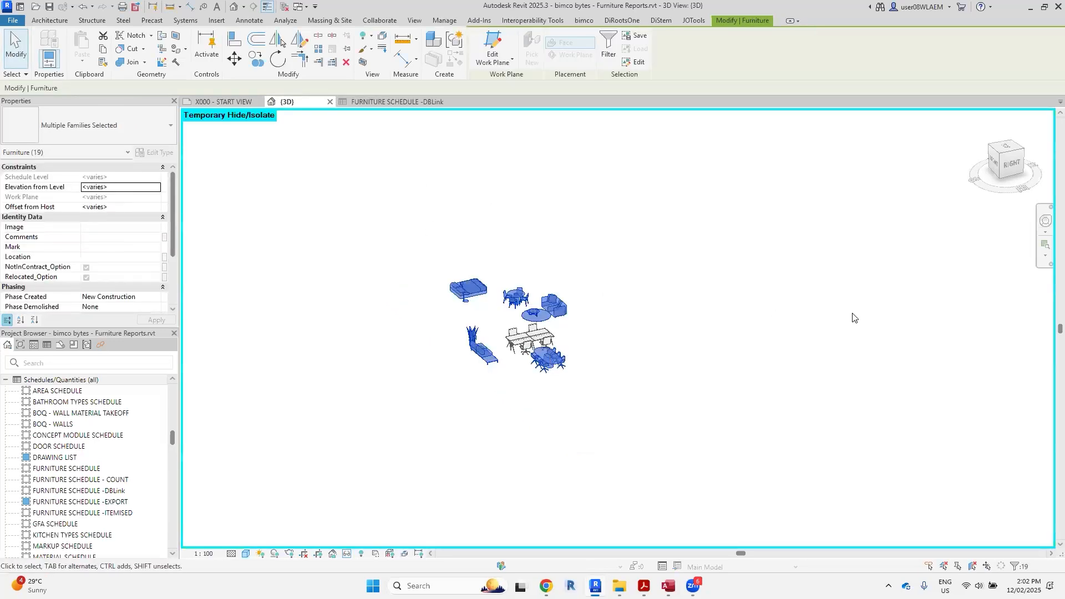
pyautogui.click(803, 349)
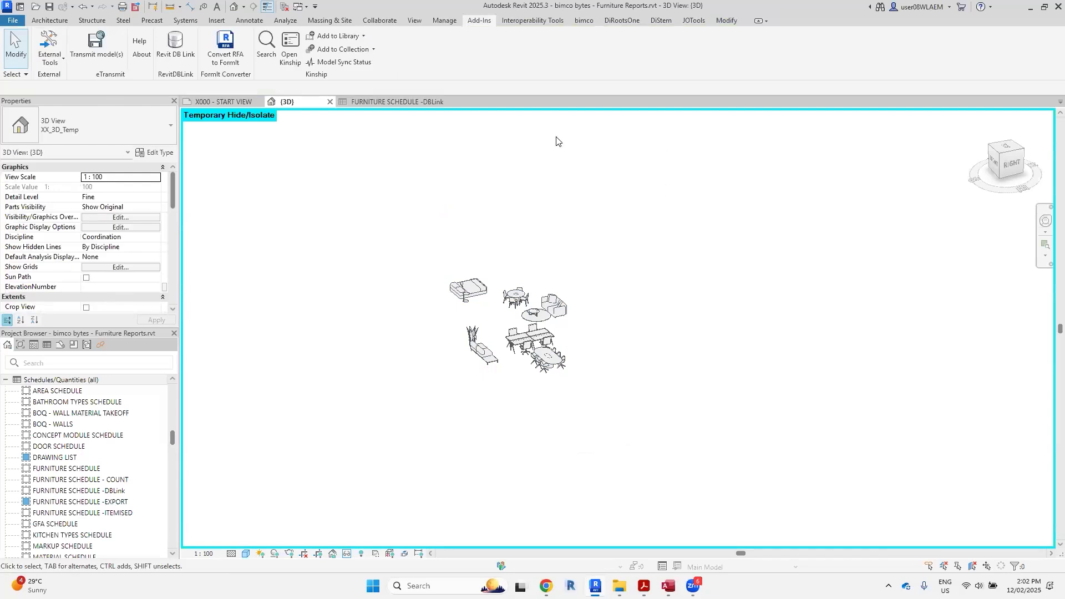
# Inspect the bed's type properties, including its SpecFilePath and Identity Data parameters
pyautogui.click(481, 285)
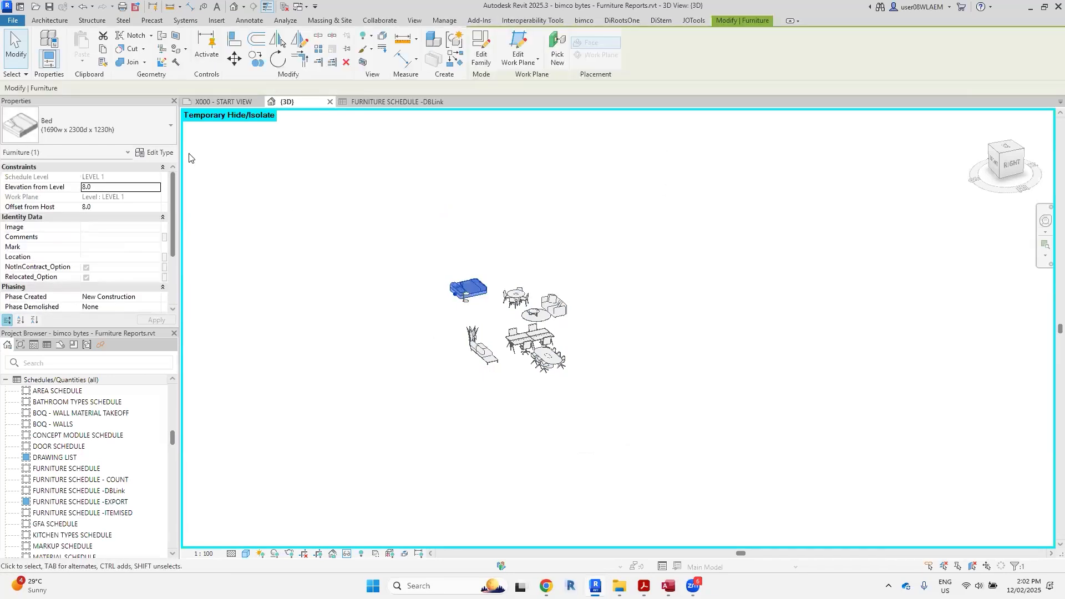
pyautogui.click(160, 153)
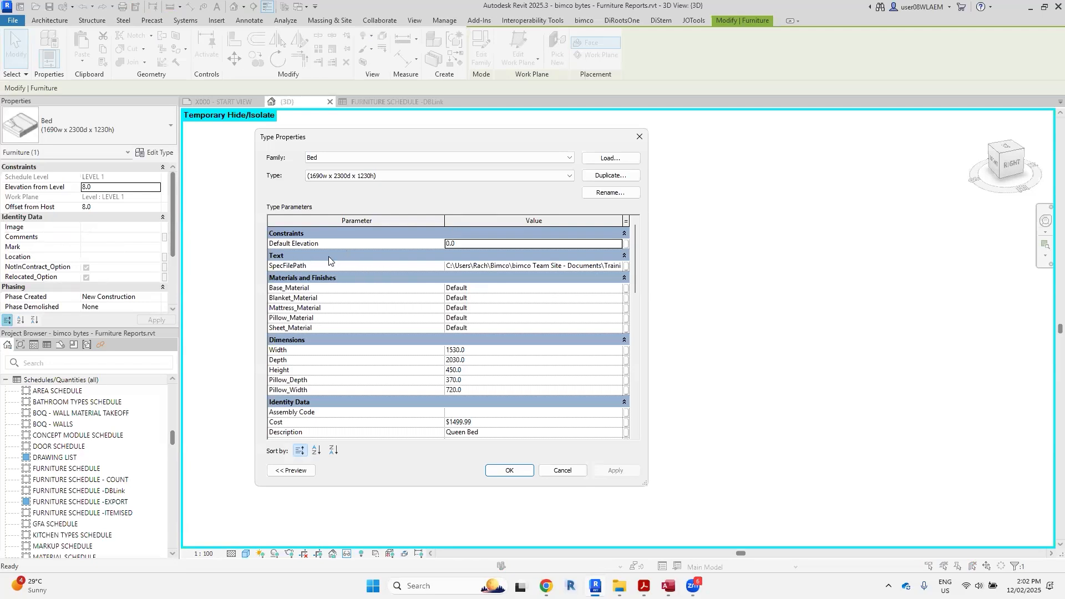
pyautogui.moveTo(636, 273); pyautogui.dragTo(630, 324)
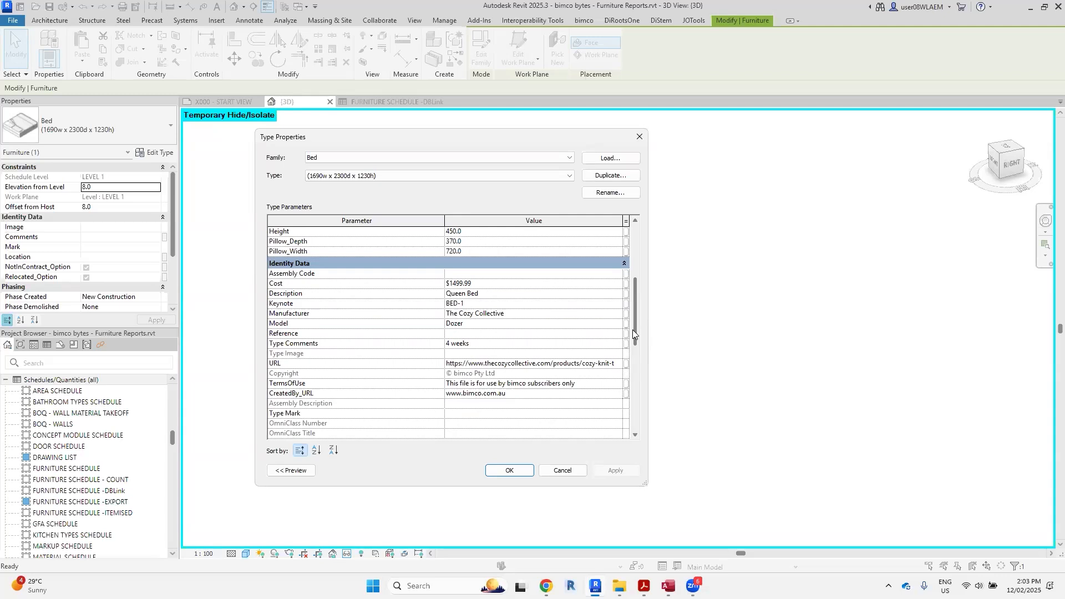
pyautogui.click(640, 137)
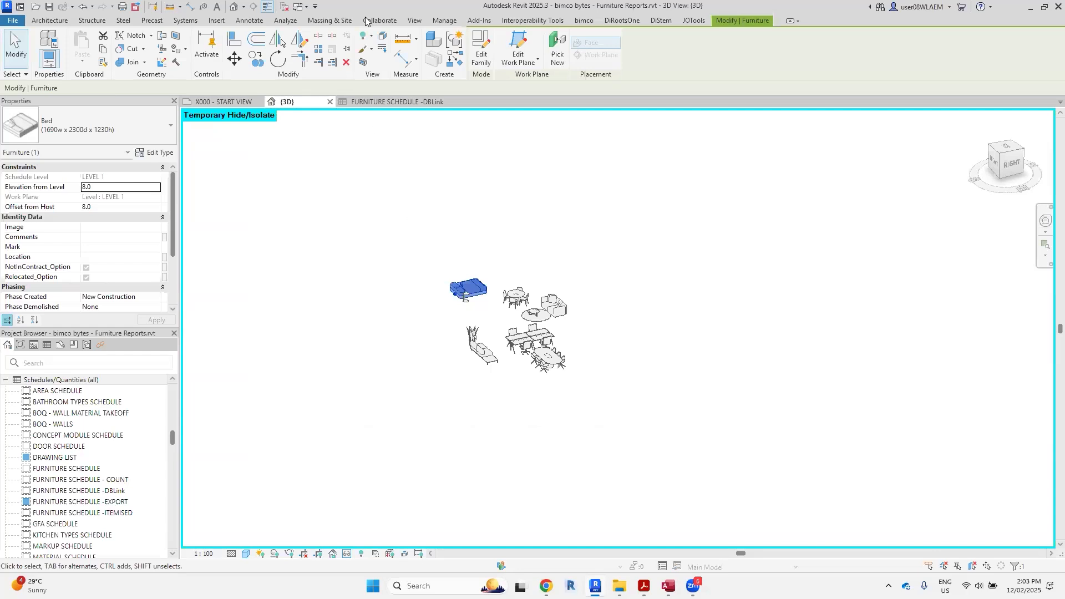
# View the FURNITURE SCHEDULE -DBLink schedule and check the MS Access 2007 - 2016 connections in Revit DB Link without exporting
pyautogui.click(363, 103)
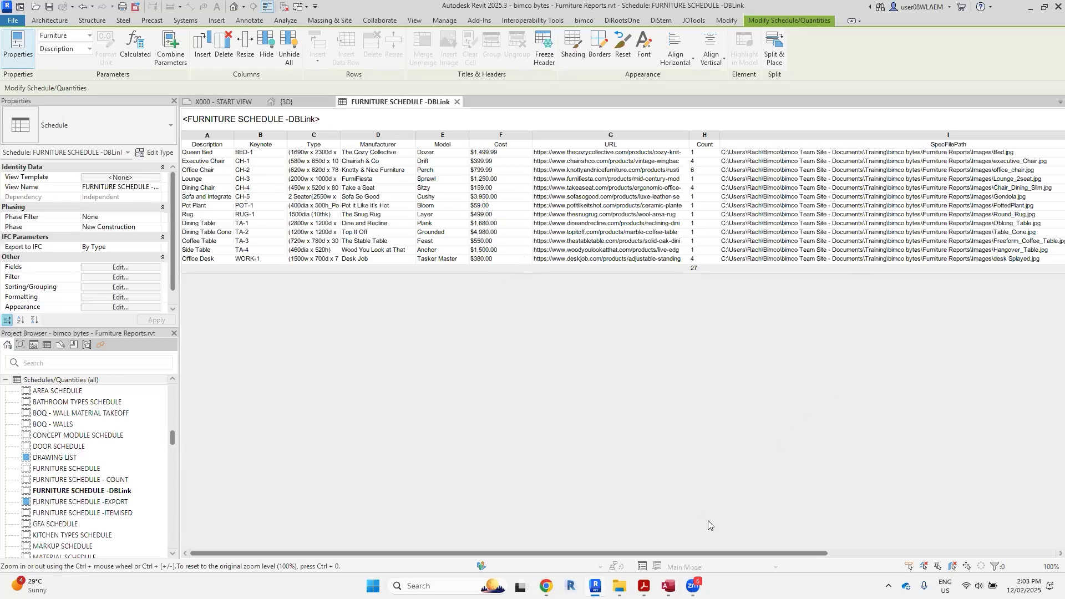
pyautogui.moveTo(697, 552); pyautogui.dragTo(667, 551)
pyautogui.click(478, 21)
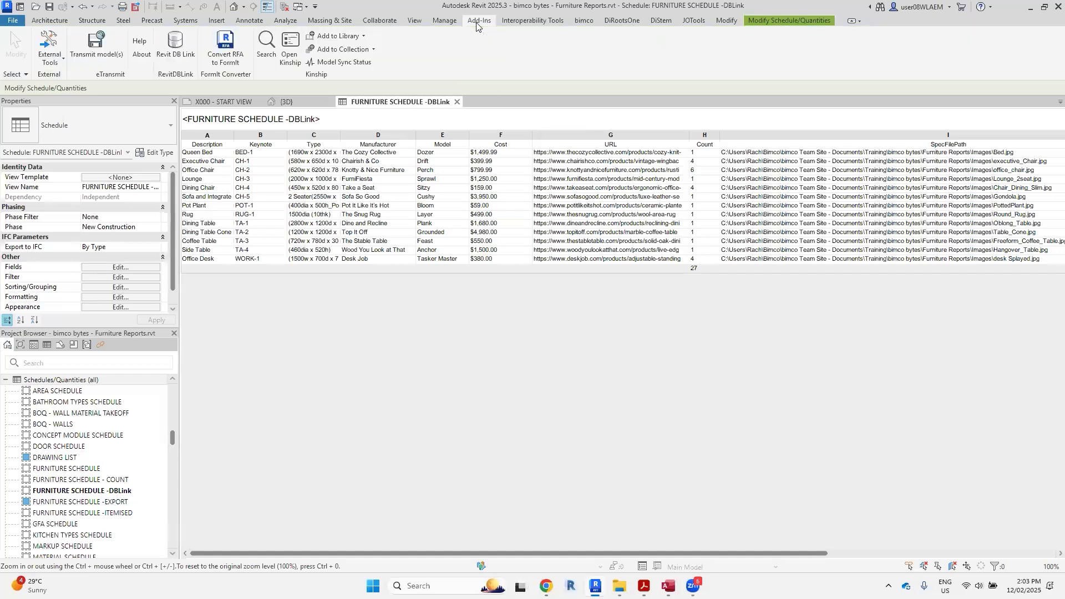
pyautogui.click(181, 61)
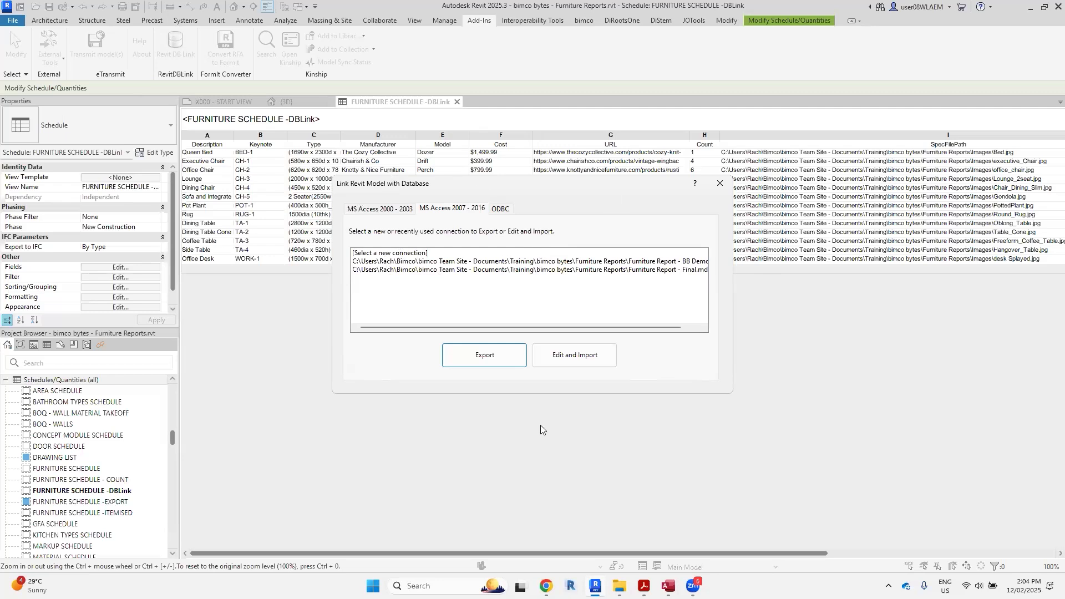
pyautogui.click(418, 254)
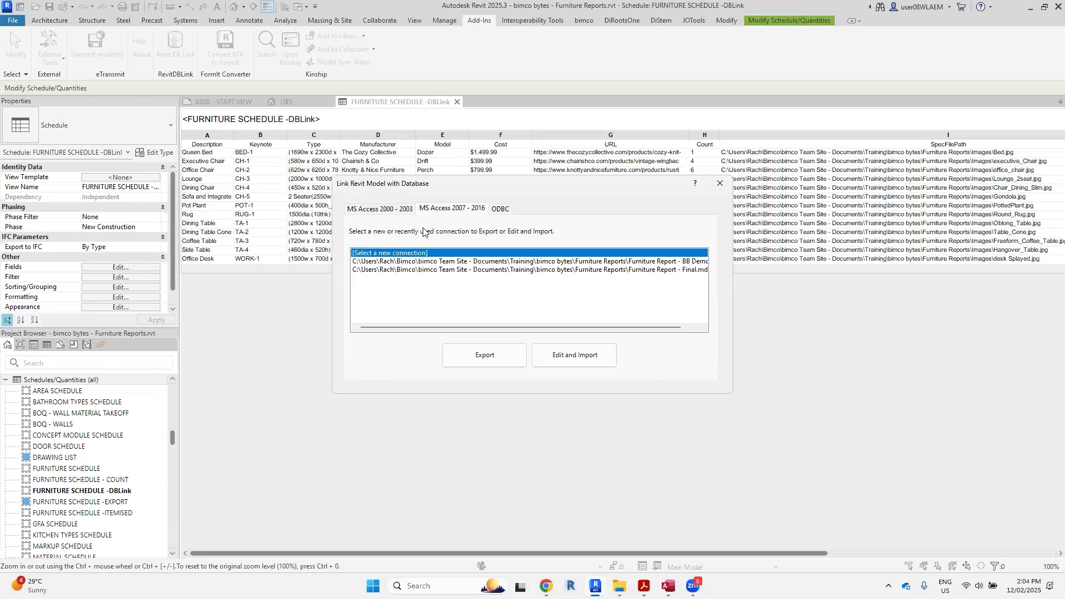
pyautogui.click(409, 263)
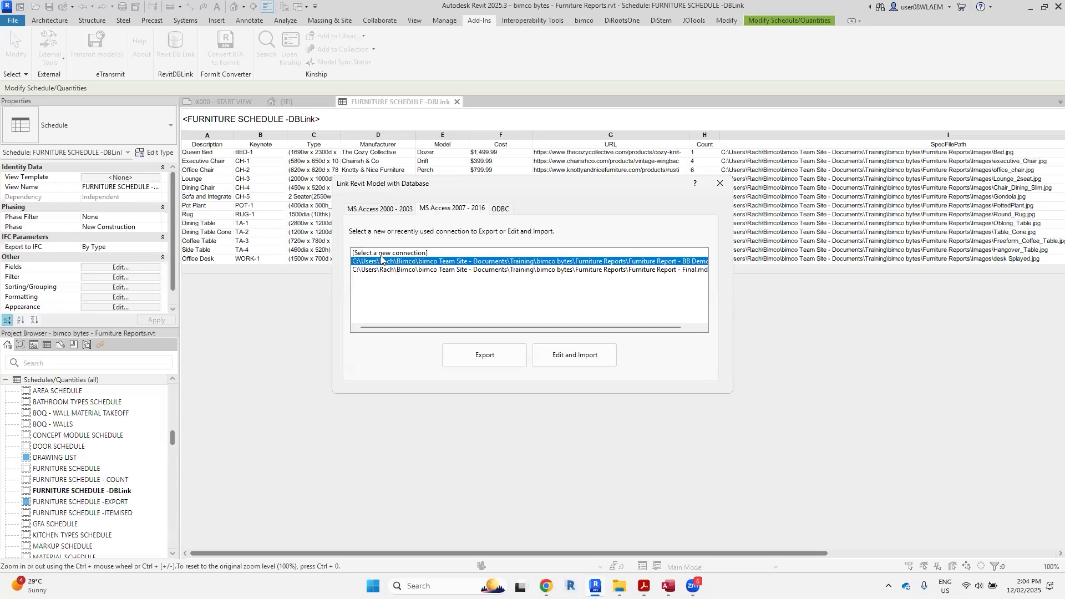
pyautogui.click(719, 184)
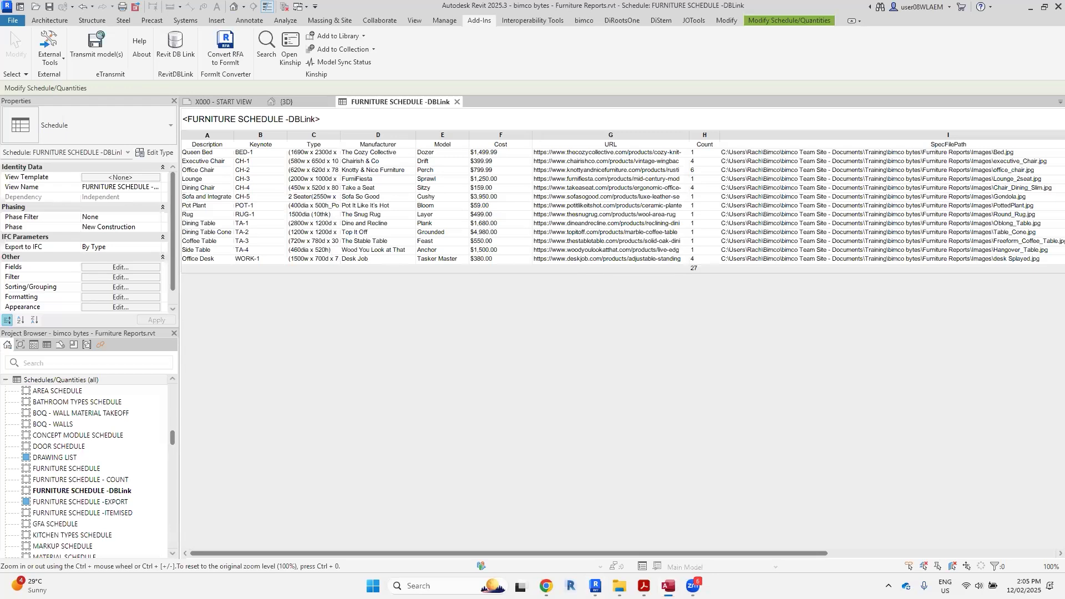
# Switch to the maximized Access database and search its objects for "furniture"
pyautogui.moveTo(470, 19); pyautogui.dragTo(477, 38)
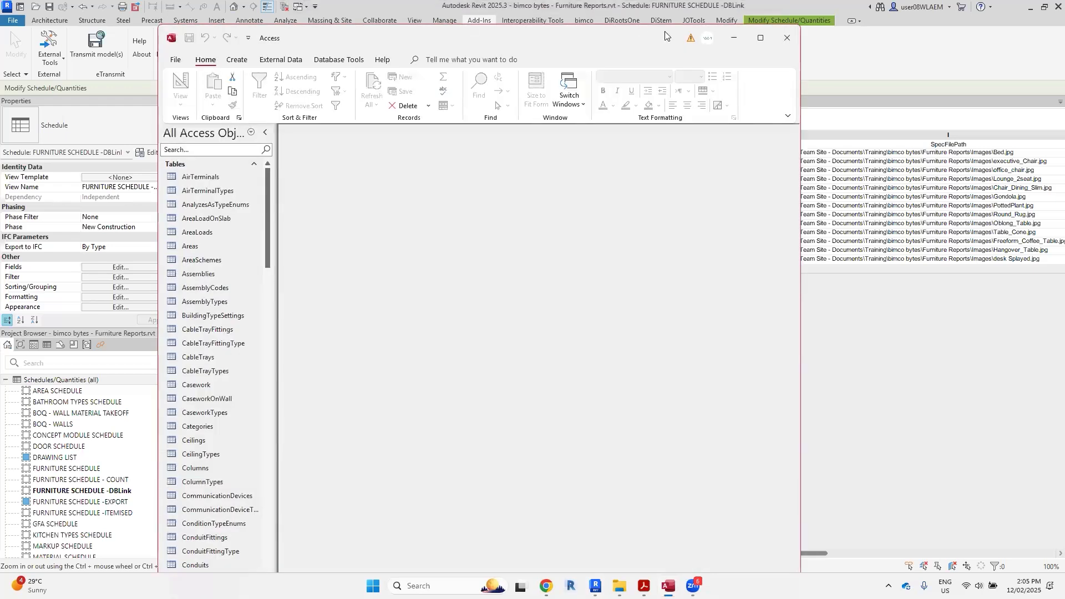
pyautogui.click(767, 41)
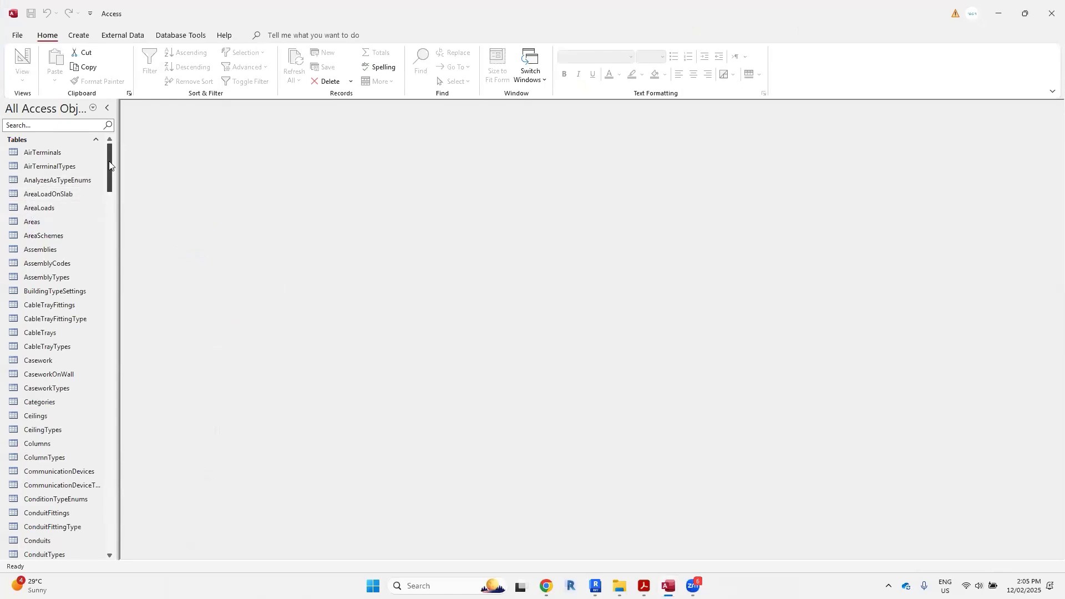
pyautogui.moveTo(112, 172); pyautogui.dragTo(111, 138)
pyautogui.click(52, 124)
pyautogui.write('furn')
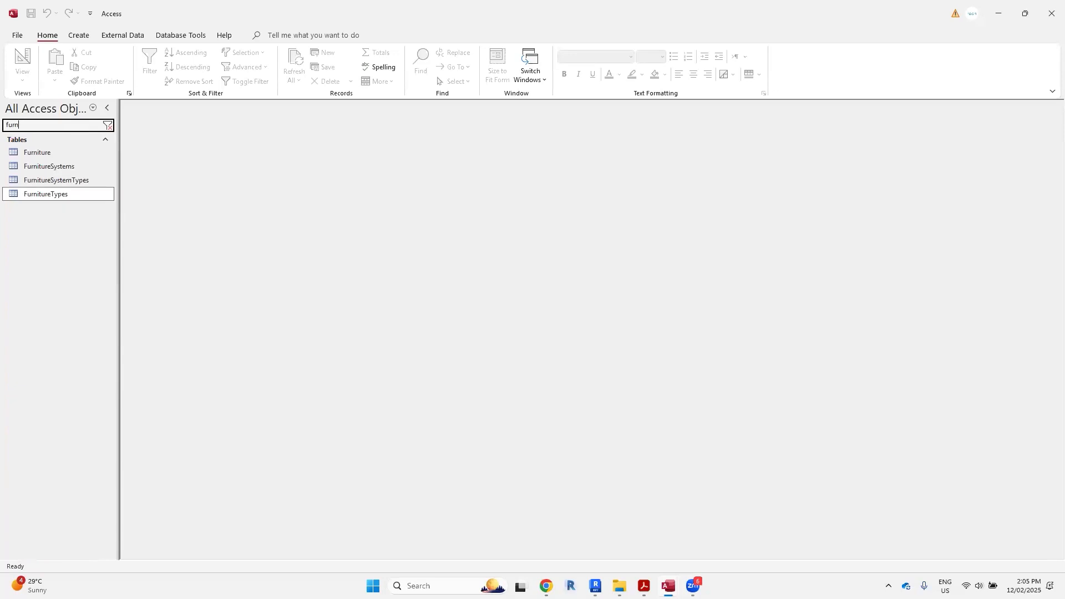
pyautogui.write('iture')
# Open the FurnitureTypes table with the Field List closed and the table maximized
pyautogui.doubleClick(49, 195)
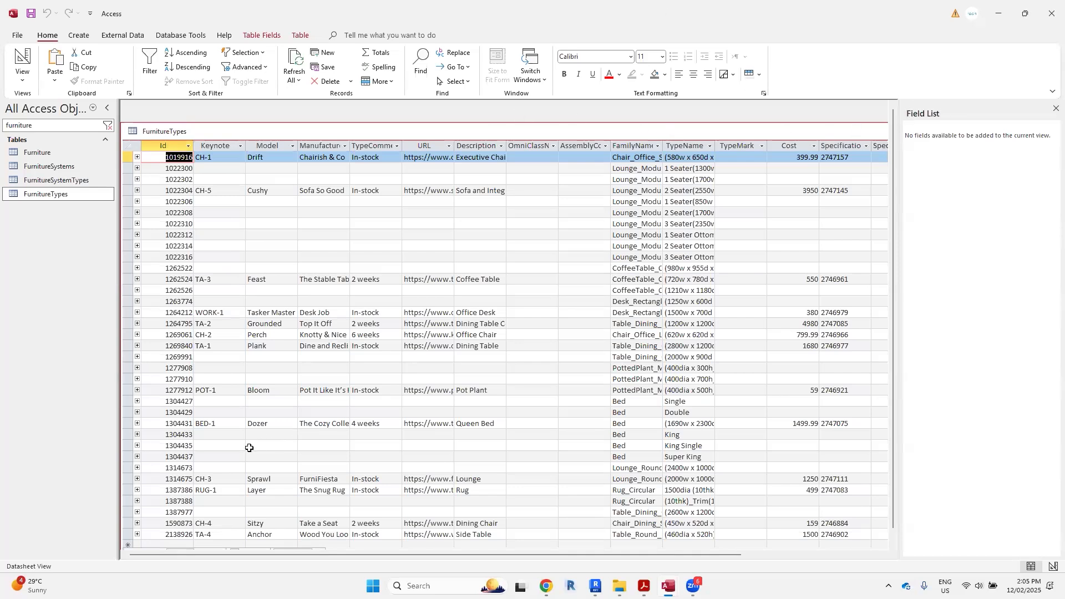
pyautogui.click(1055, 109)
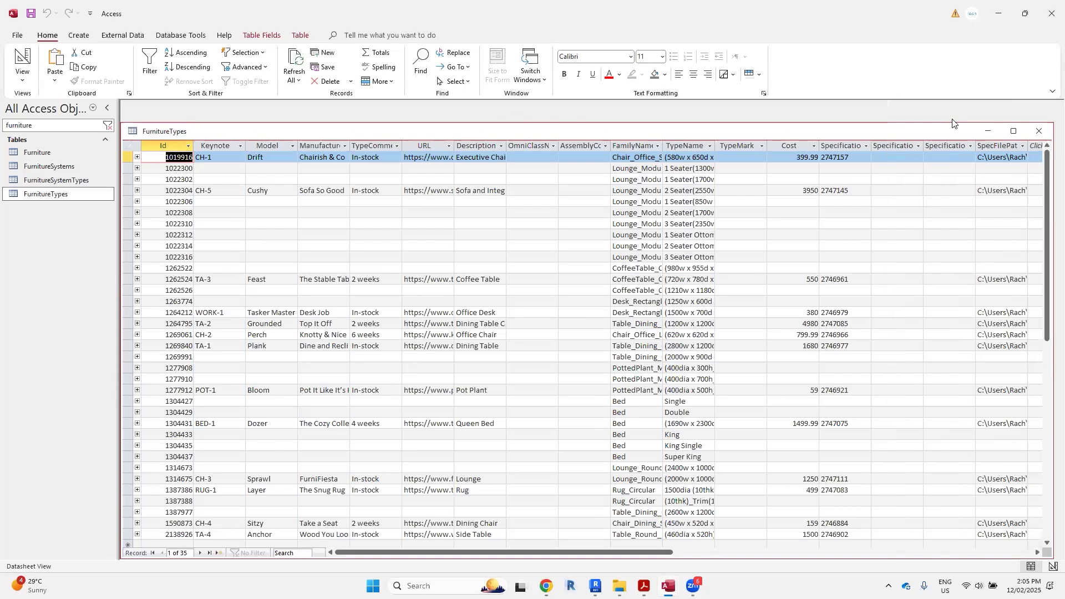
pyautogui.click(1012, 130)
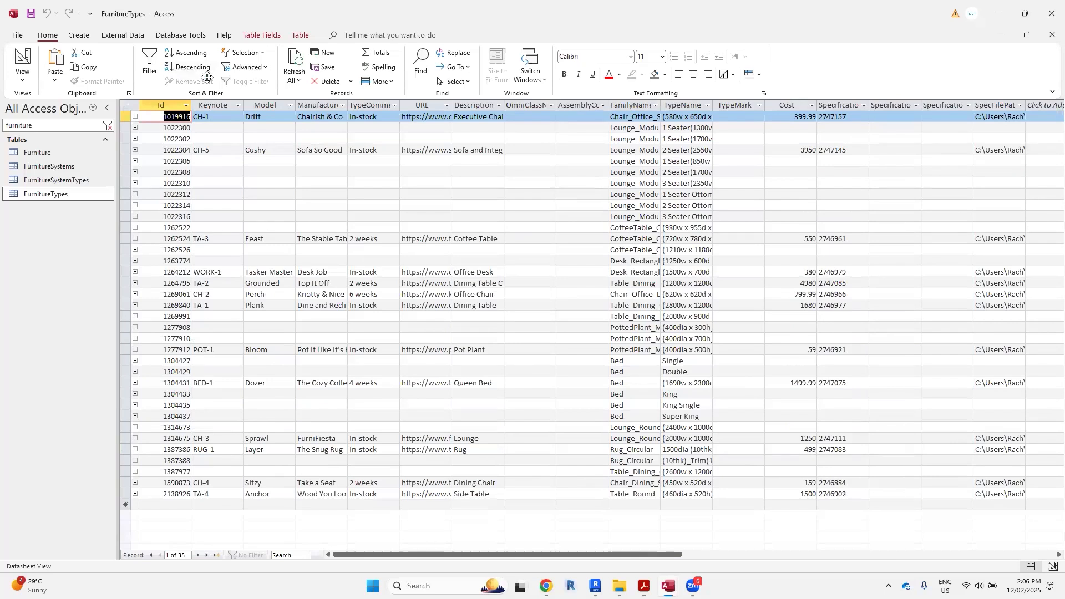
# Filter the FurnitureTypes table's Keynote column to exclude blank entries
pyautogui.click(205, 105)
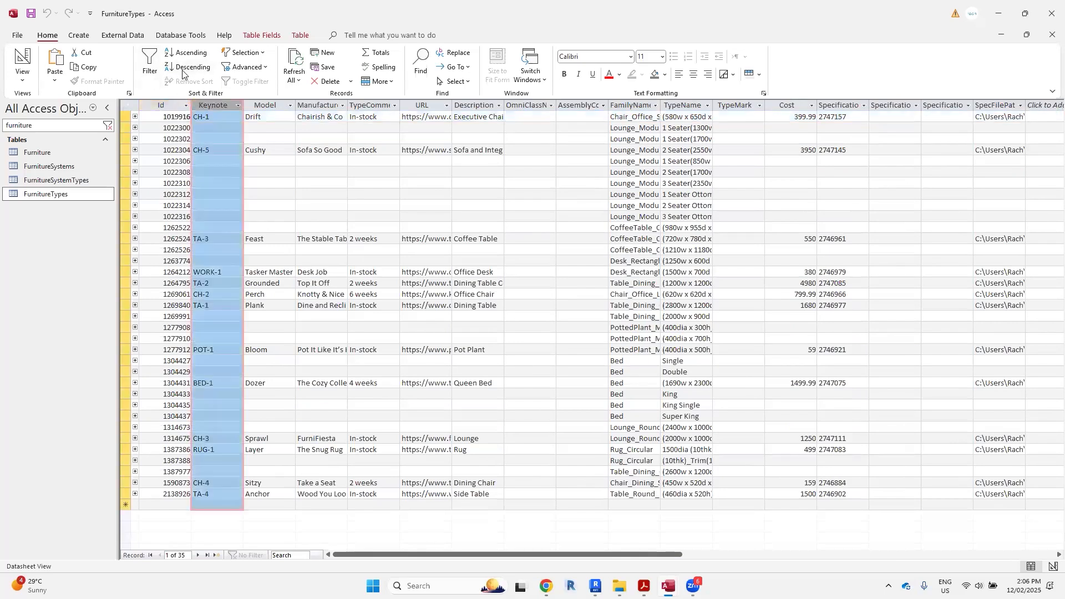
pyautogui.click(151, 77)
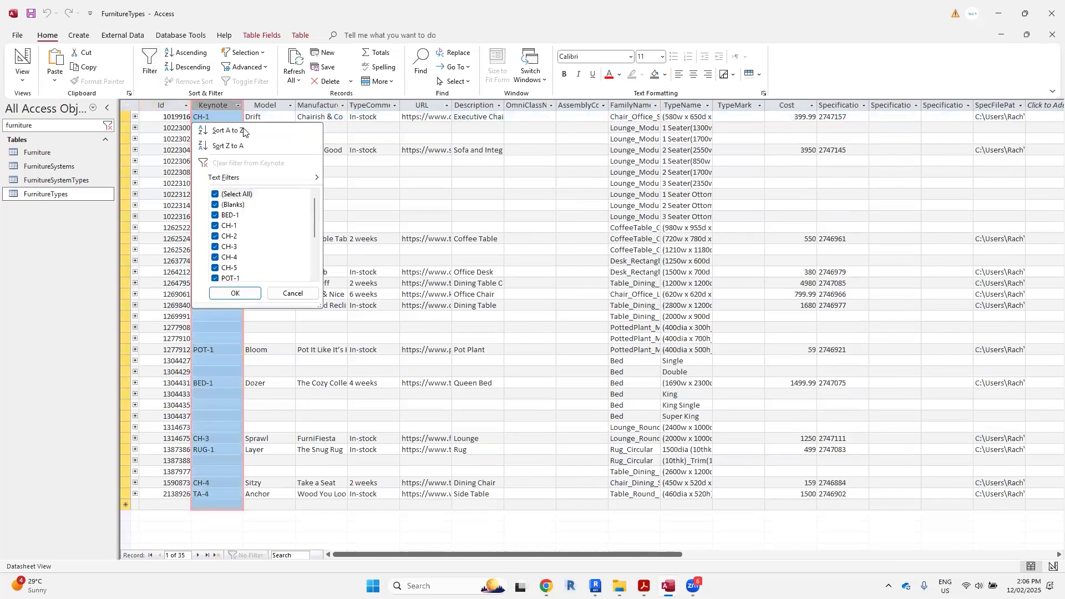
pyautogui.click(217, 205)
pyautogui.click(235, 293)
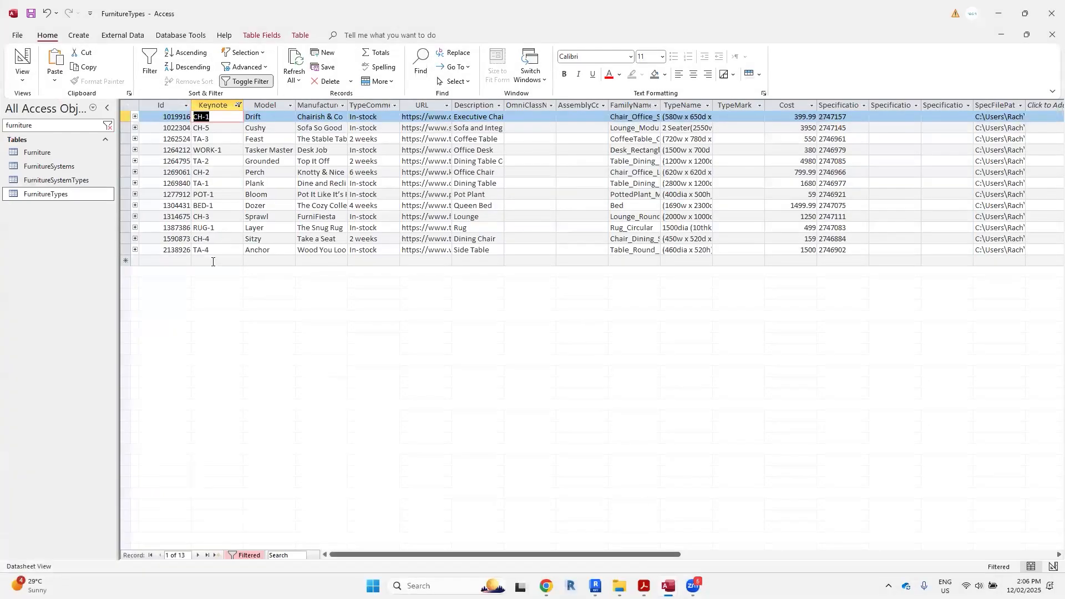
# Turn off the Keynote filter on the FurnitureTypes table and open the Furniture table
pyautogui.click(249, 556)
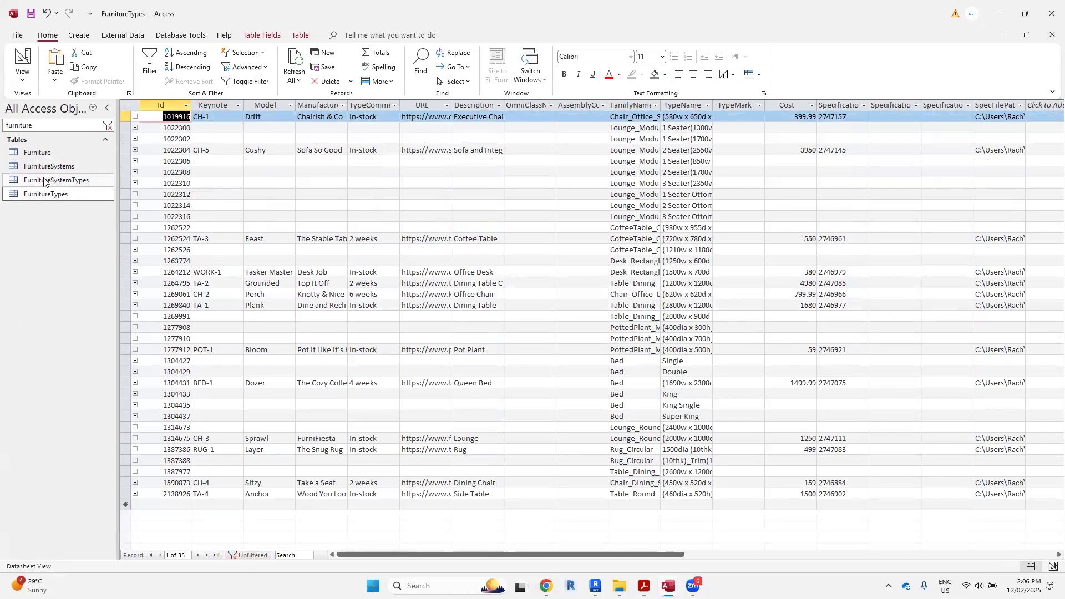
pyautogui.doubleClick(43, 153)
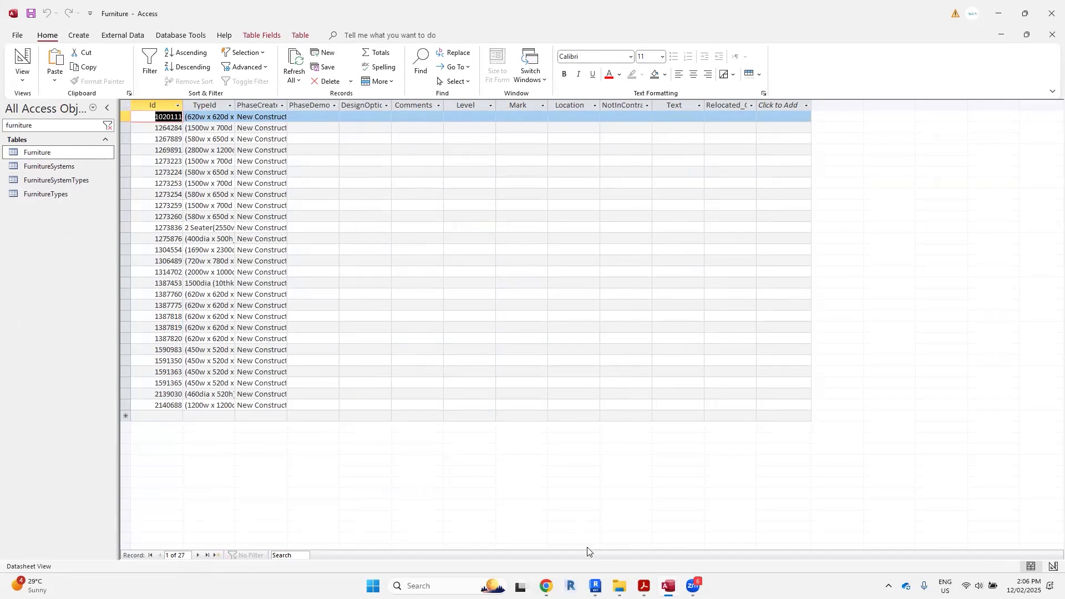
# Switch to Revit to check the FURNITURE SCHEDULE -DBLink schedule and return to the Furniture table in Access
pyautogui.click(595, 585)
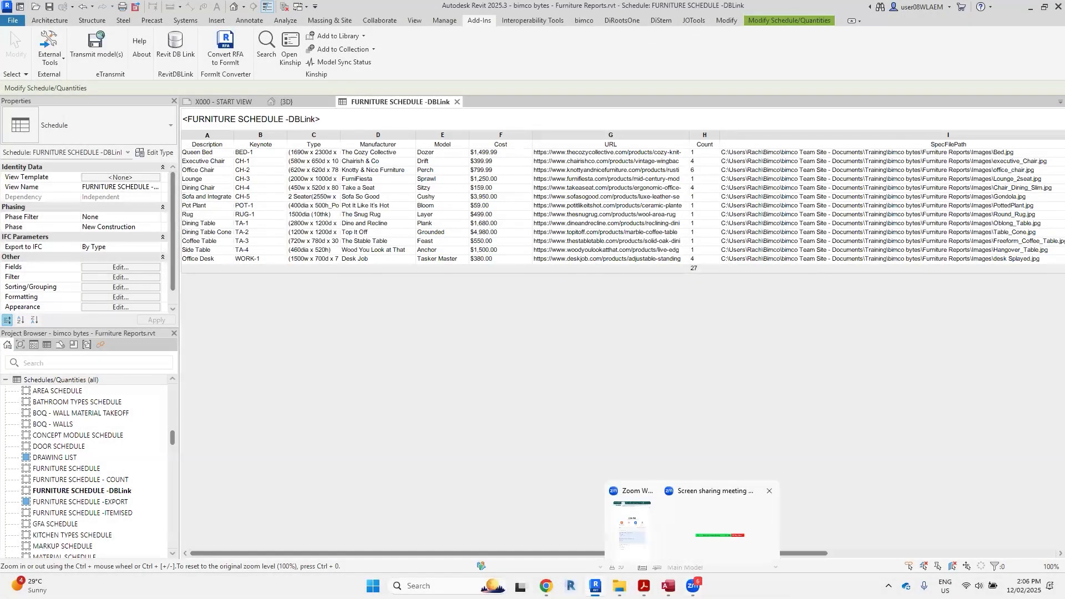
pyautogui.moveTo(668, 585)
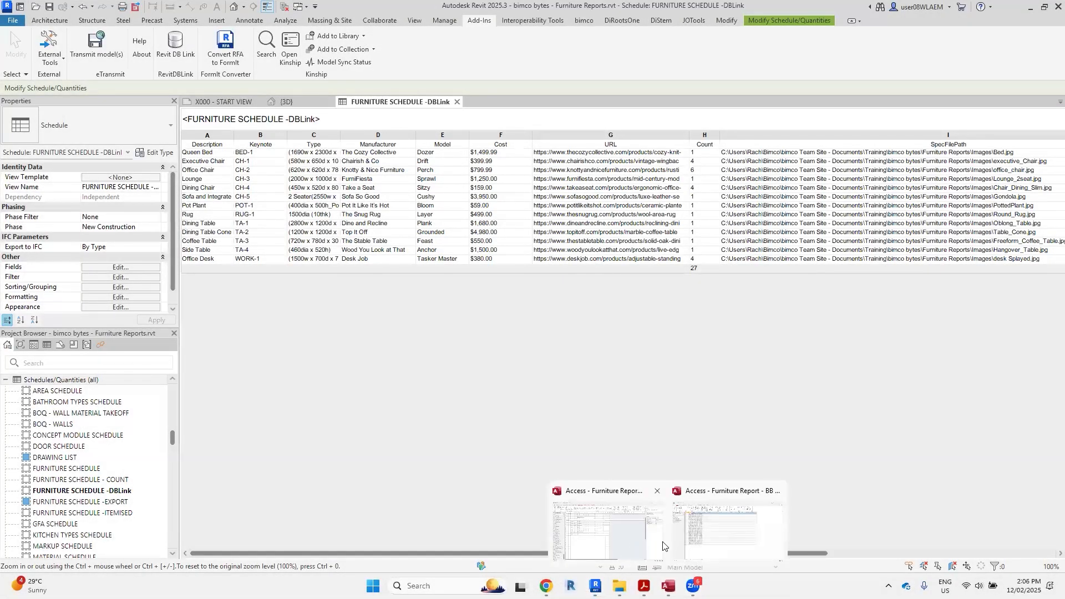
pyautogui.click(632, 541)
pyautogui.moveTo(668, 585)
pyautogui.click(692, 536)
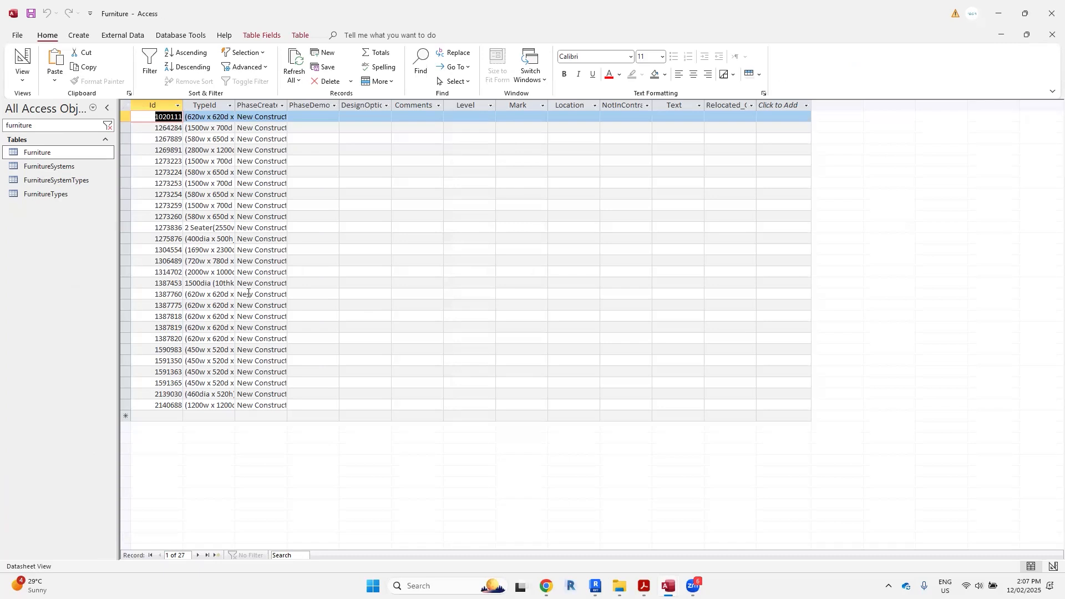
# Clear the object search, view the Doors table among all exported tables and close it
pyautogui.click(108, 125)
pyautogui.scroll(-13, 74, 193)
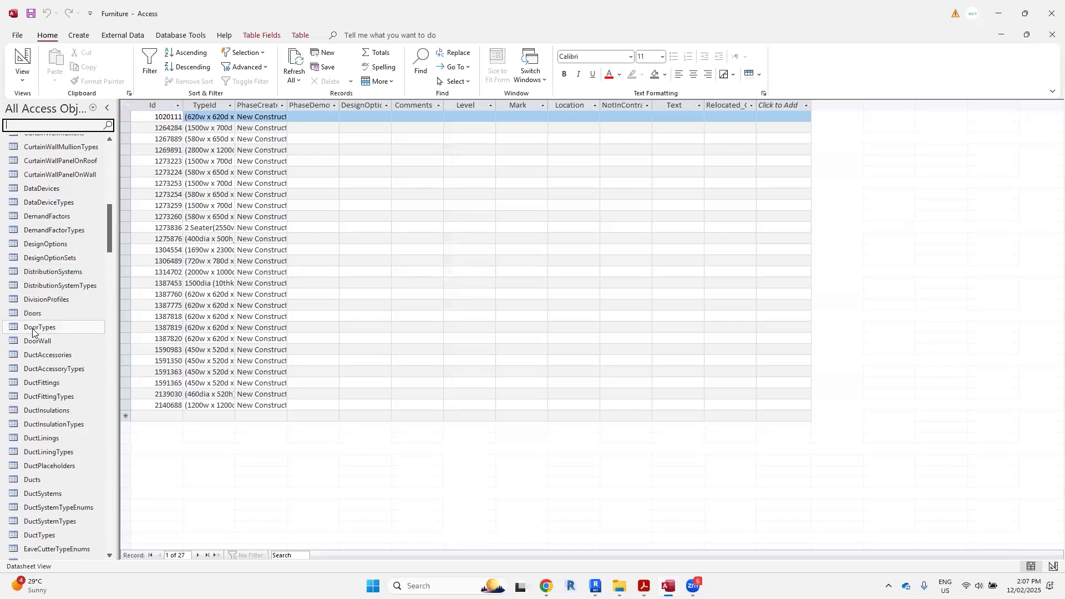
pyautogui.click(34, 313)
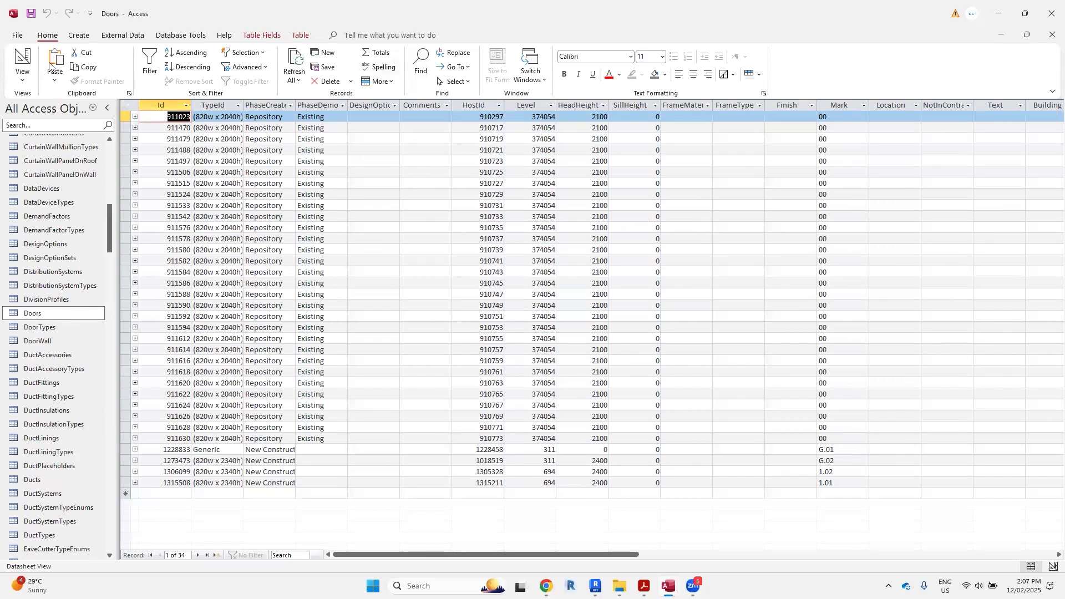
pyautogui.scroll(3, 73, 248)
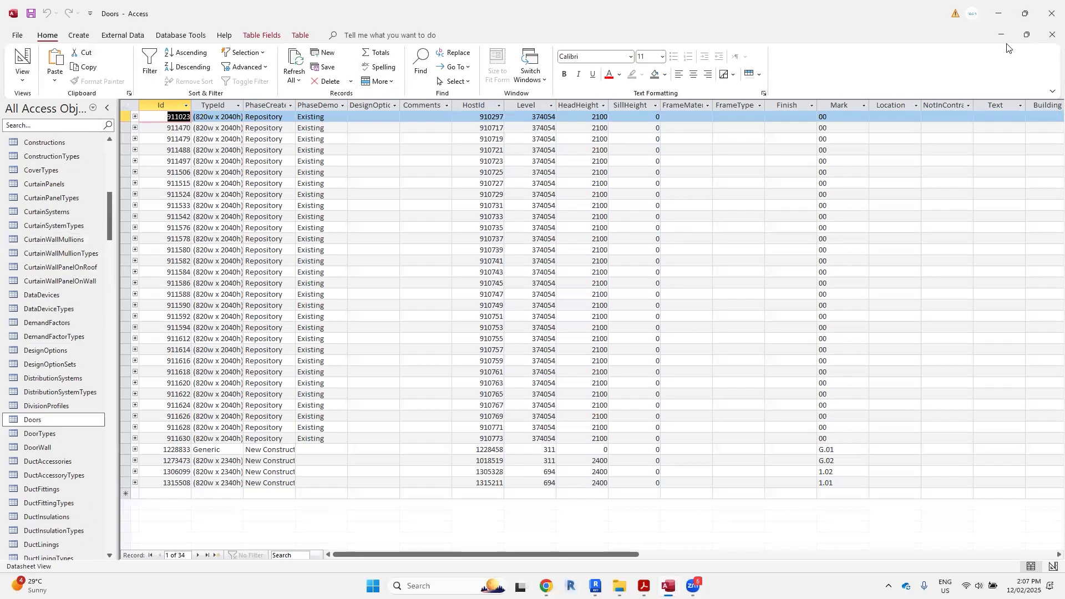
pyautogui.click(1051, 35)
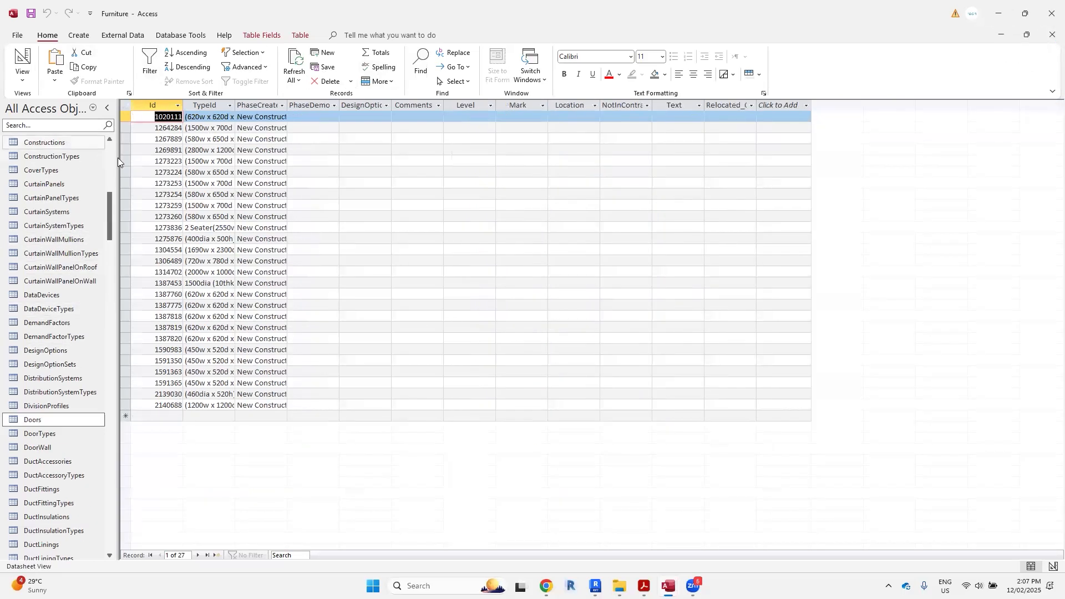
# Search the database objects for "furnit" and open the FurnitureTypes table
pyautogui.click(74, 128)
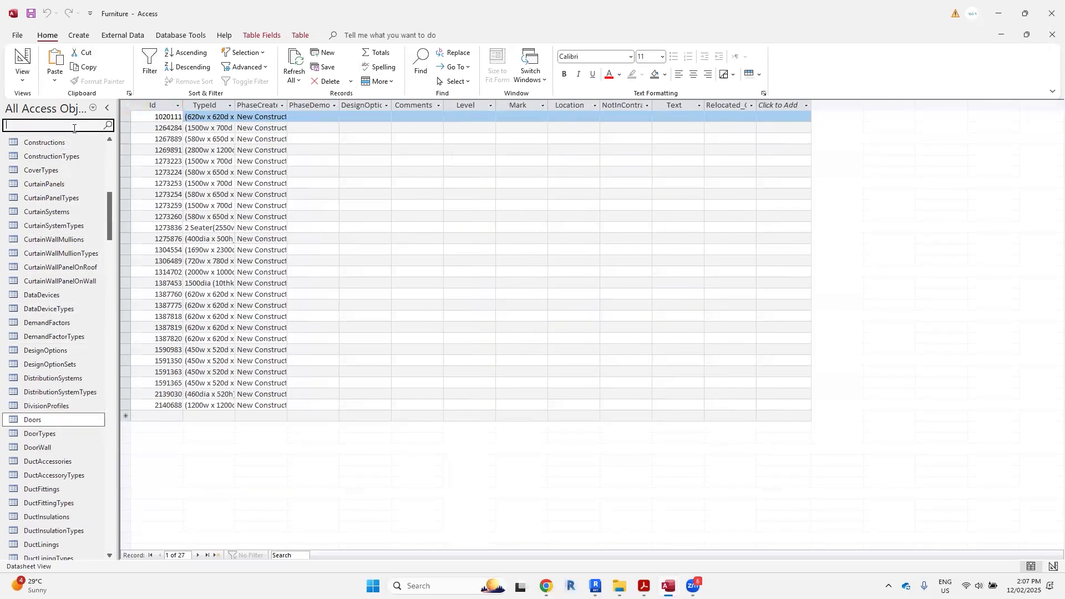
pyautogui.write('furnit')
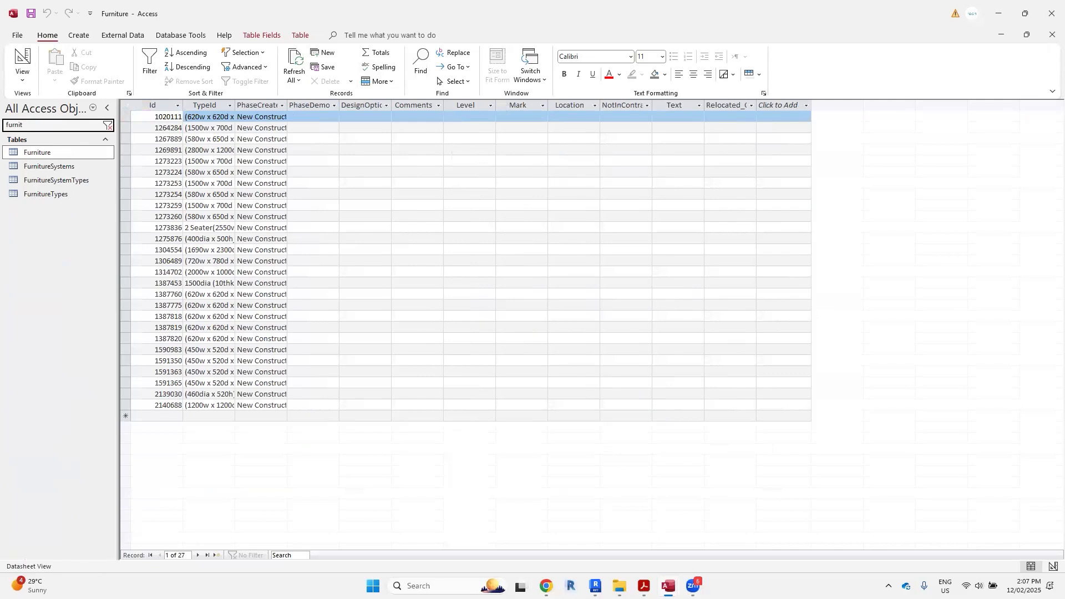
pyautogui.doubleClick(45, 194)
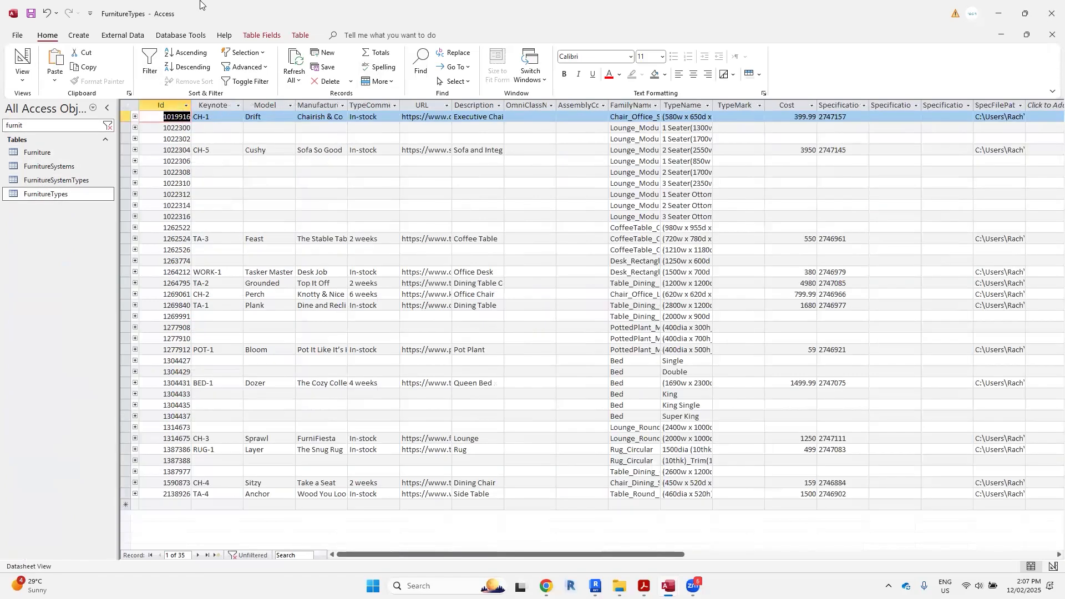
# Create a new query in design view containing the FurnitureTypes and Furniture tables
pyautogui.click(80, 37)
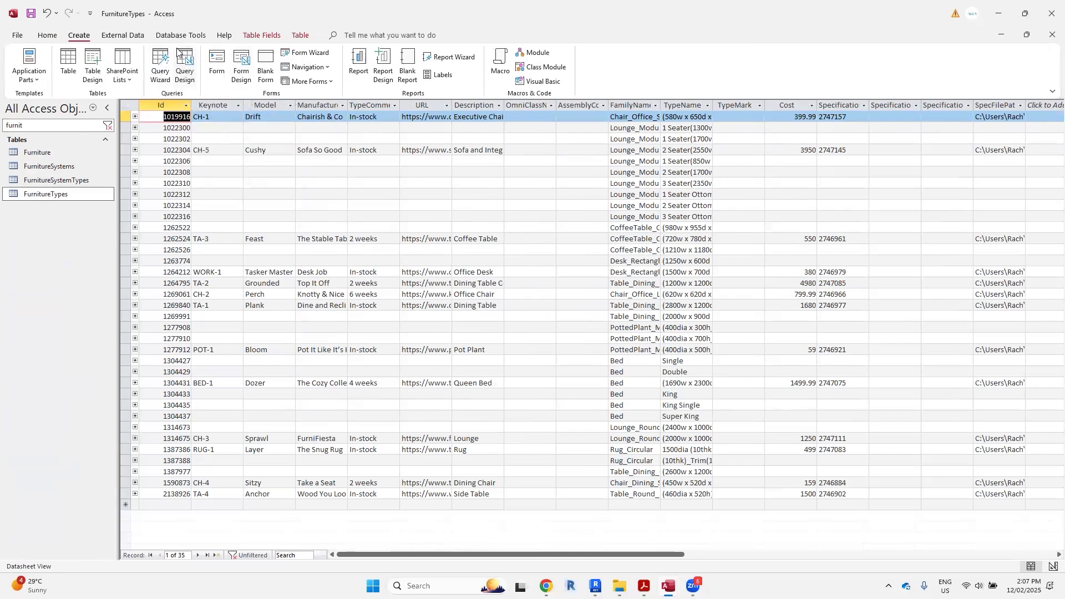
pyautogui.click(184, 65)
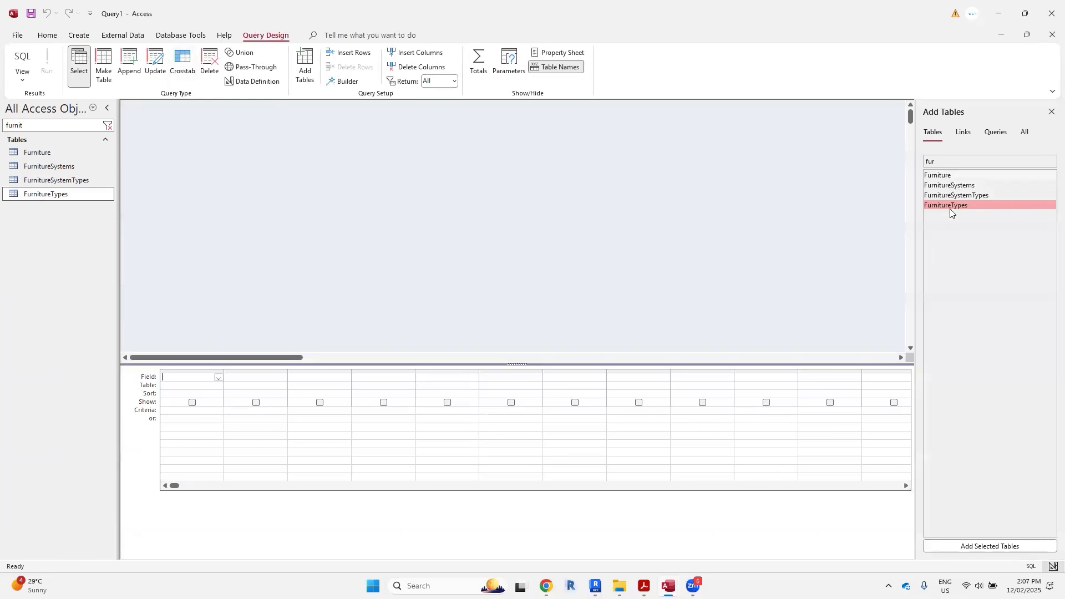
pyautogui.doubleClick(952, 207)
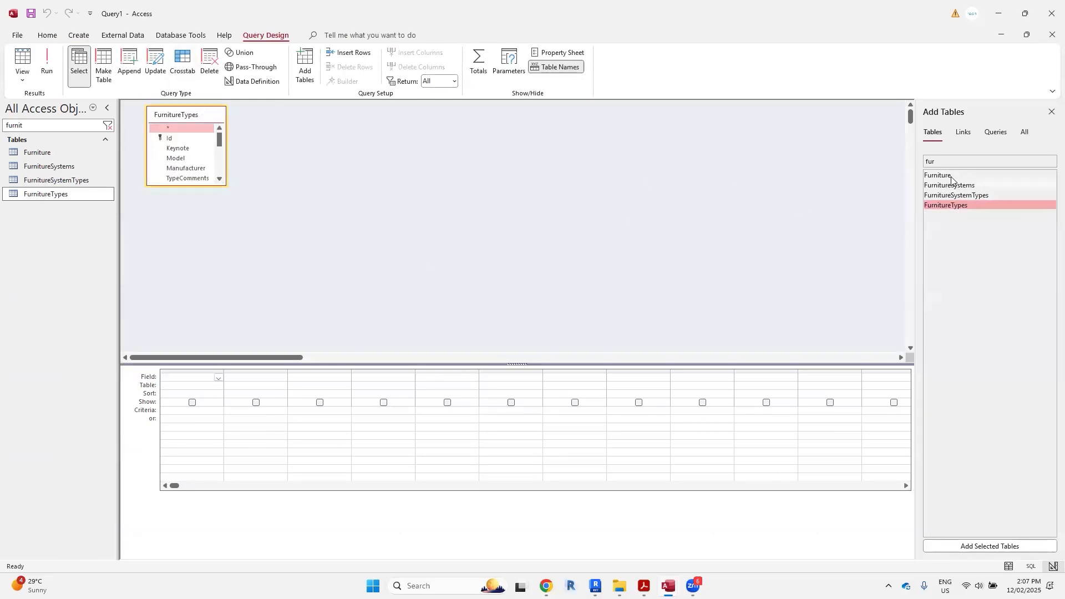
pyautogui.doubleClick(944, 176)
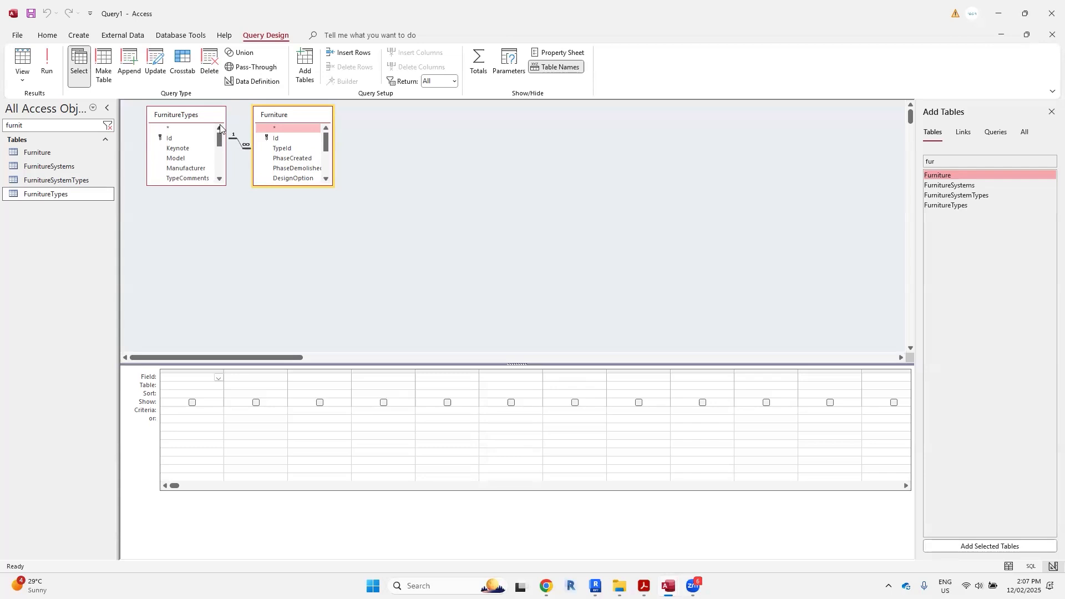
# Set FurnitureTypes as the source table for the first two query columns and Furniture for the third and fourth
pyautogui.click(218, 385)
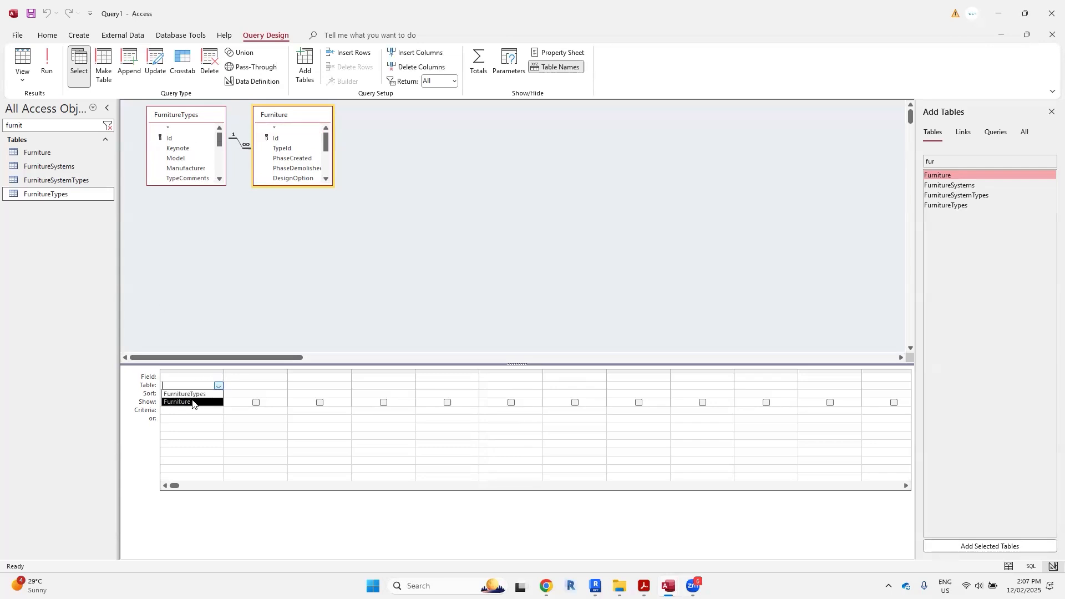
pyautogui.click(192, 394)
pyautogui.click(276, 386)
pyautogui.click(282, 386)
pyautogui.click(249, 393)
pyautogui.click(333, 386)
pyautogui.click(346, 386)
pyautogui.click(319, 402)
pyautogui.click(403, 385)
pyautogui.click(410, 385)
pyautogui.click(381, 401)
# Assign the Keynote and TypeName fields to the two FurnitureTypes query columns
pyautogui.click(185, 381)
pyautogui.click(185, 378)
pyautogui.click(219, 378)
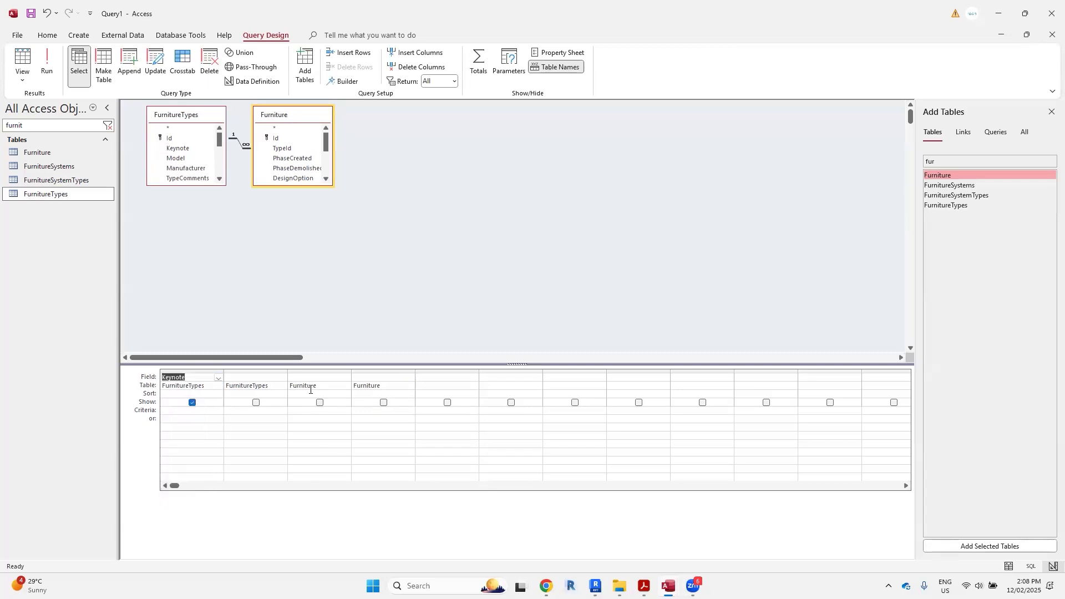
pyautogui.click(275, 380)
pyautogui.click(283, 378)
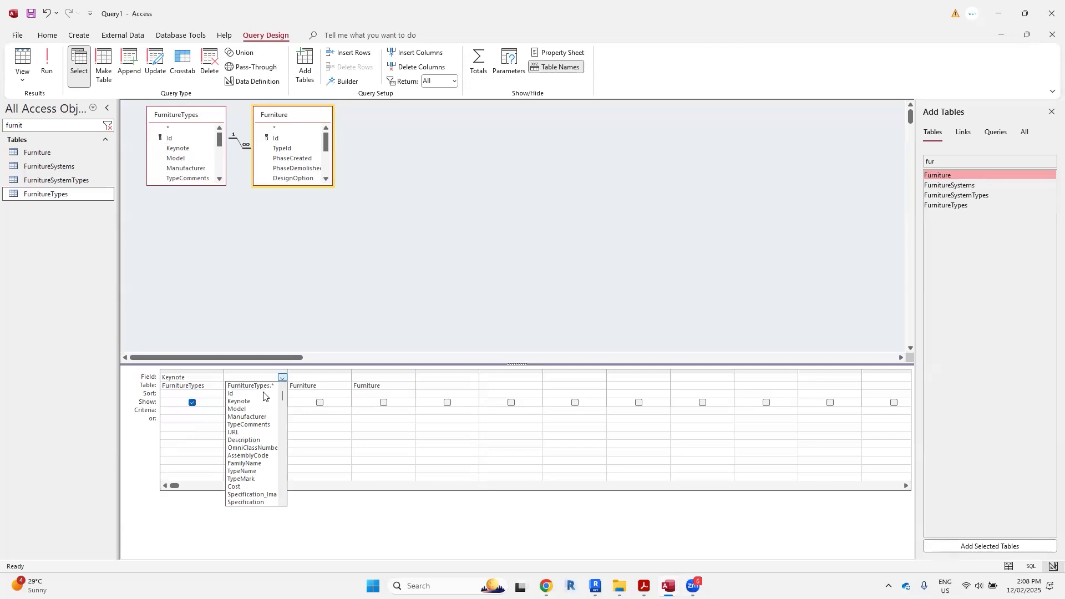
pyautogui.click(252, 472)
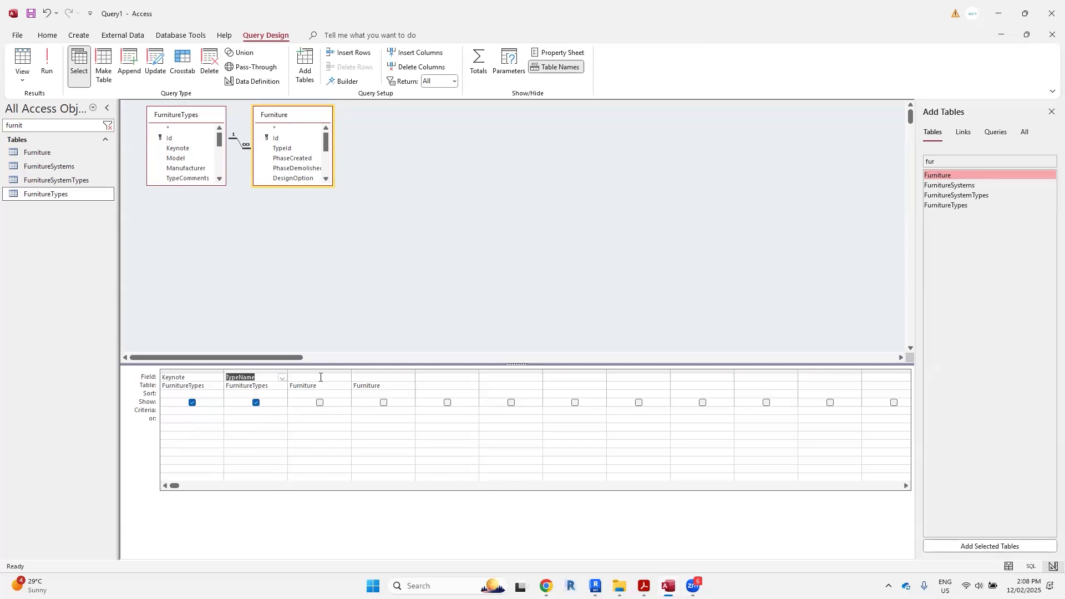
# Assign the TypeId field to both Furniture query columns
pyautogui.click(320, 378)
pyautogui.click(346, 378)
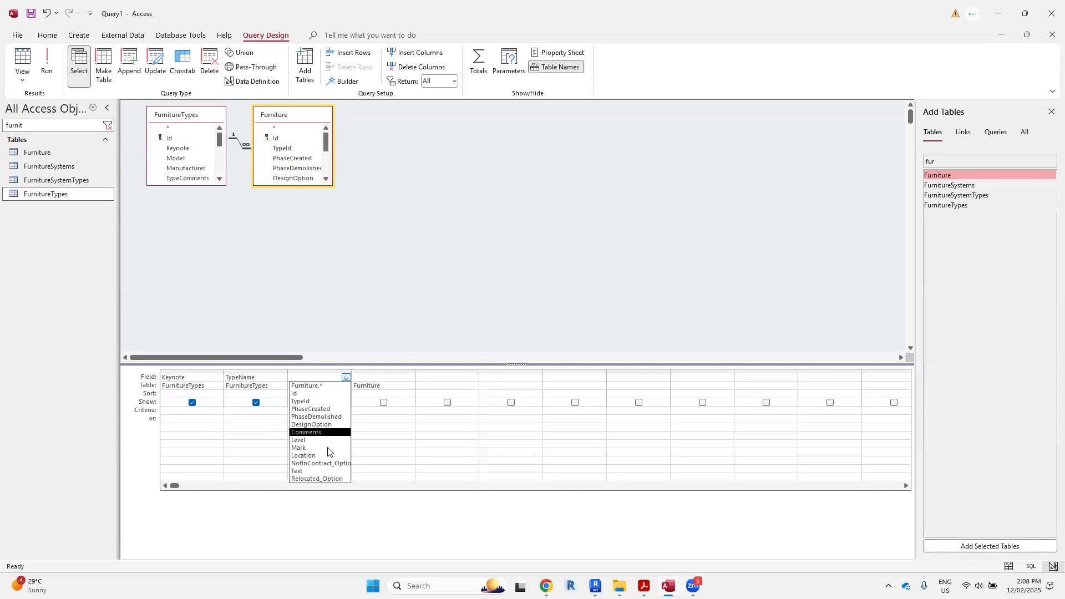
pyautogui.click(313, 401)
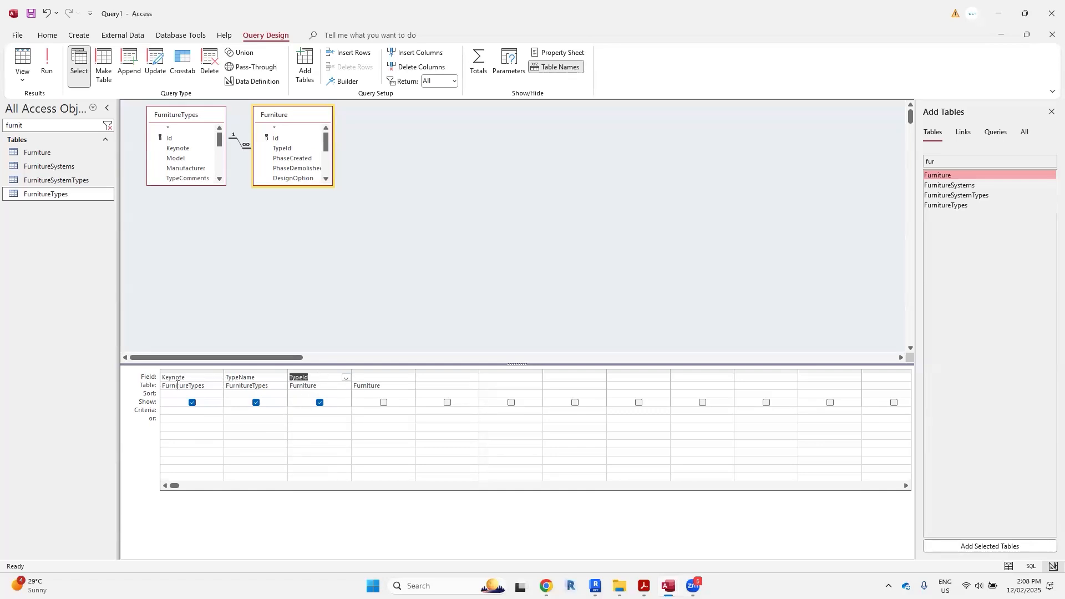
pyautogui.click(398, 376)
pyautogui.click(410, 377)
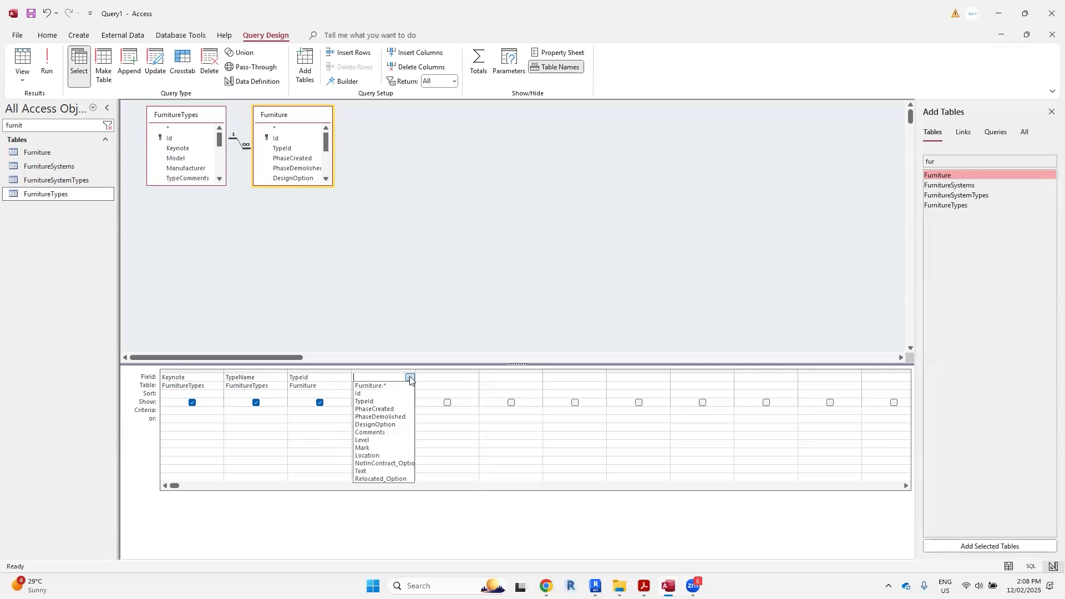
pyautogui.click(373, 402)
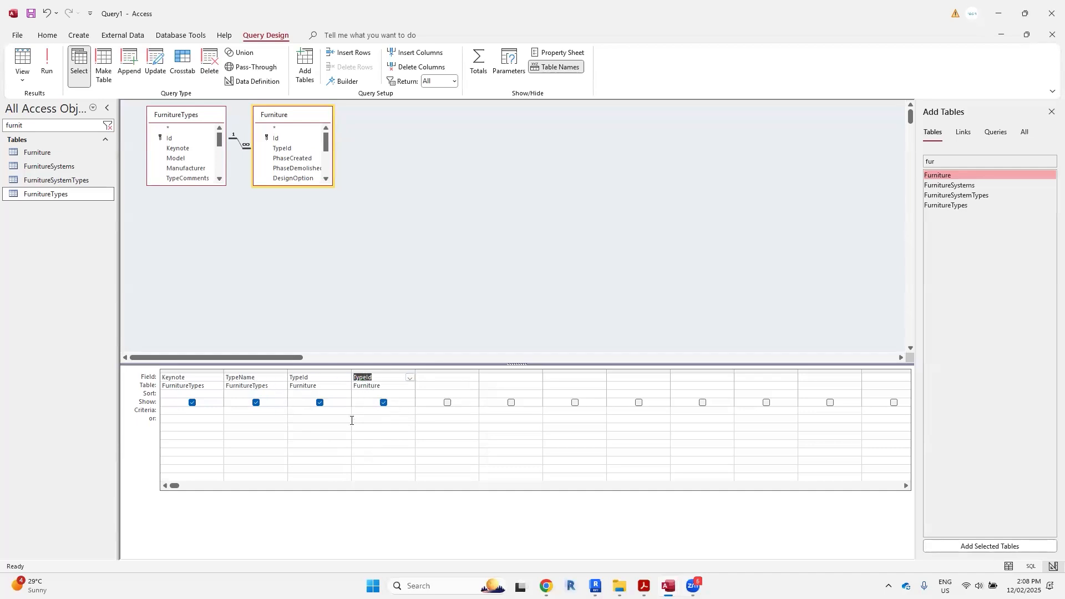
# Add totals to the query with Count for the second TypeId column, and run the query
pyautogui.click(480, 64)
pyautogui.click(411, 393)
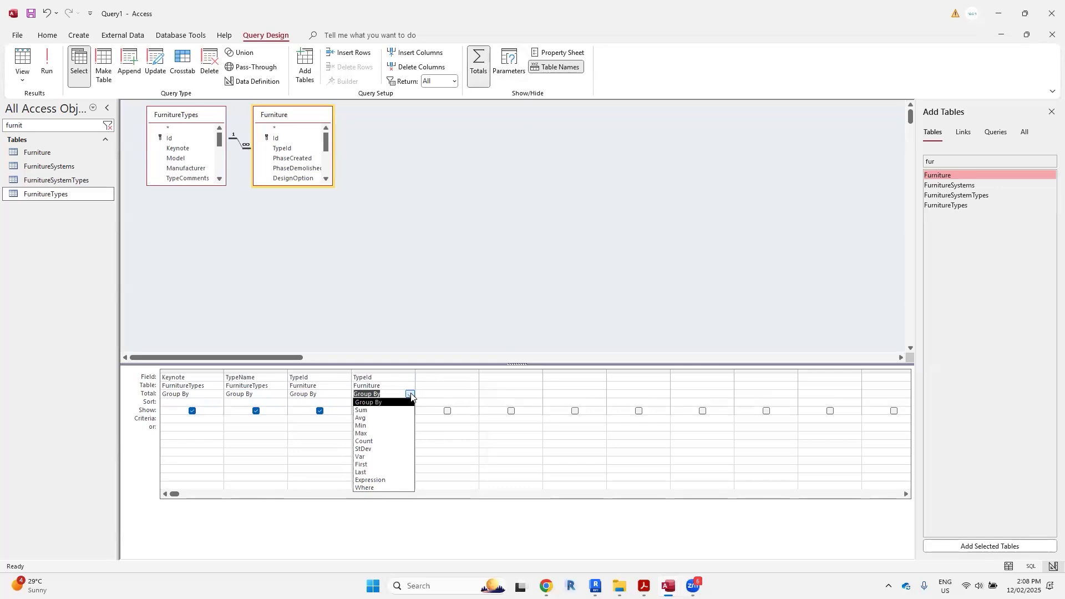
pyautogui.click(382, 441)
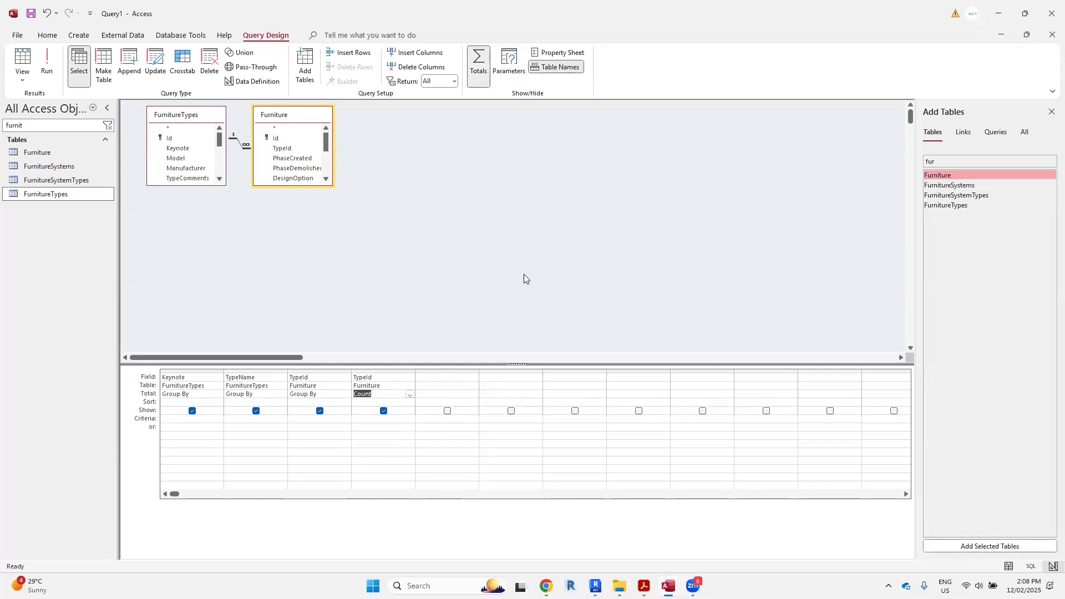
pyautogui.click(48, 67)
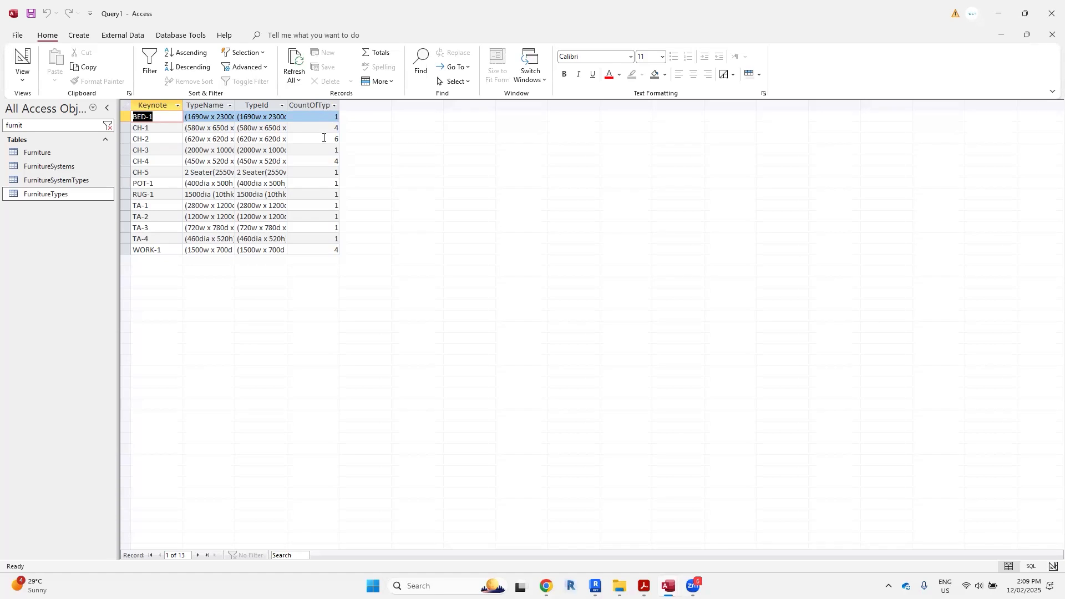
# Hide the TypeName and grouped TypeId columns in the query design and rerun the query
pyautogui.click(1052, 565)
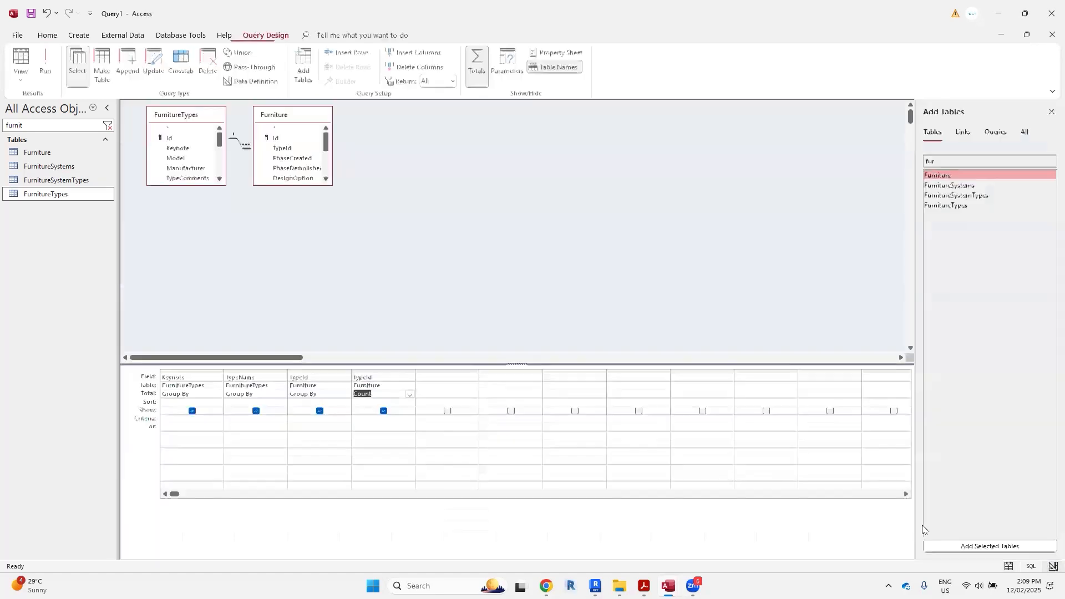
pyautogui.click(319, 411)
pyautogui.click(255, 411)
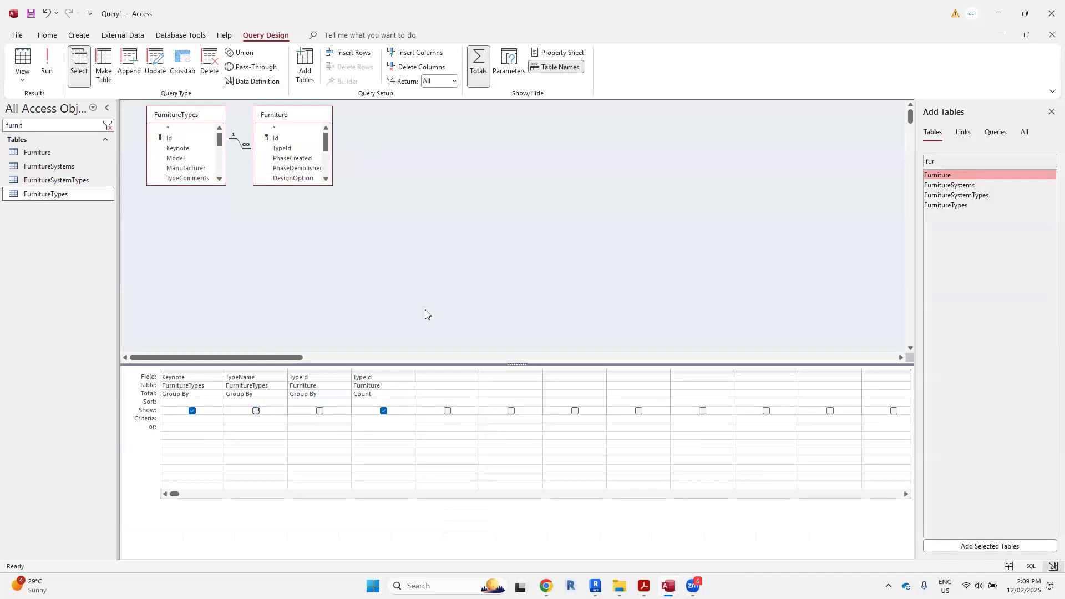
pyautogui.click(57, 58)
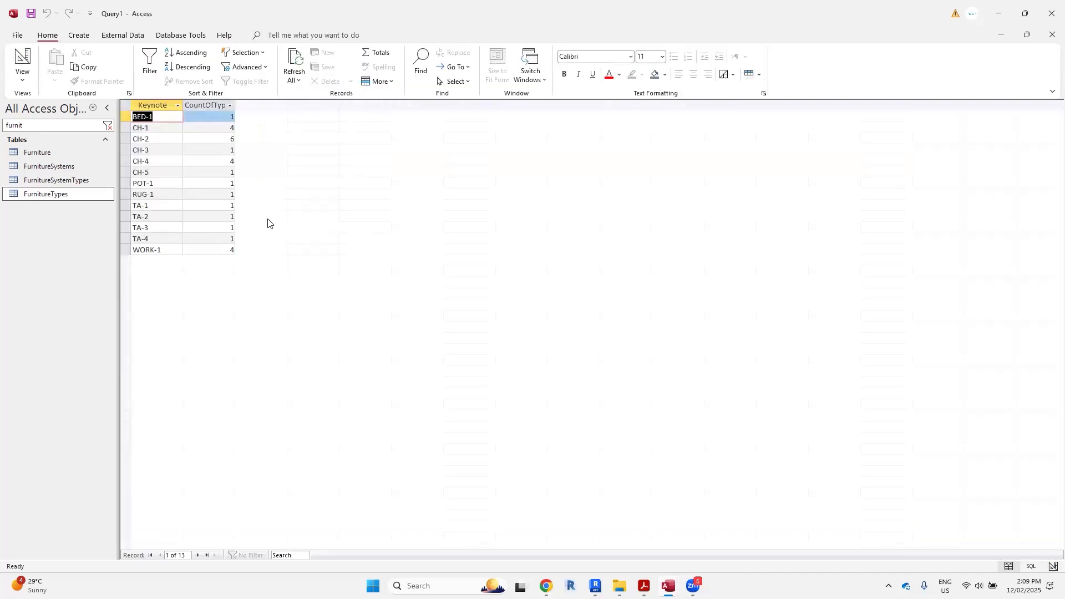
# Close the query and save it as "Furniture Query"
pyautogui.click(1052, 34)
pyautogui.click(507, 326)
pyautogui.write('Furni;')
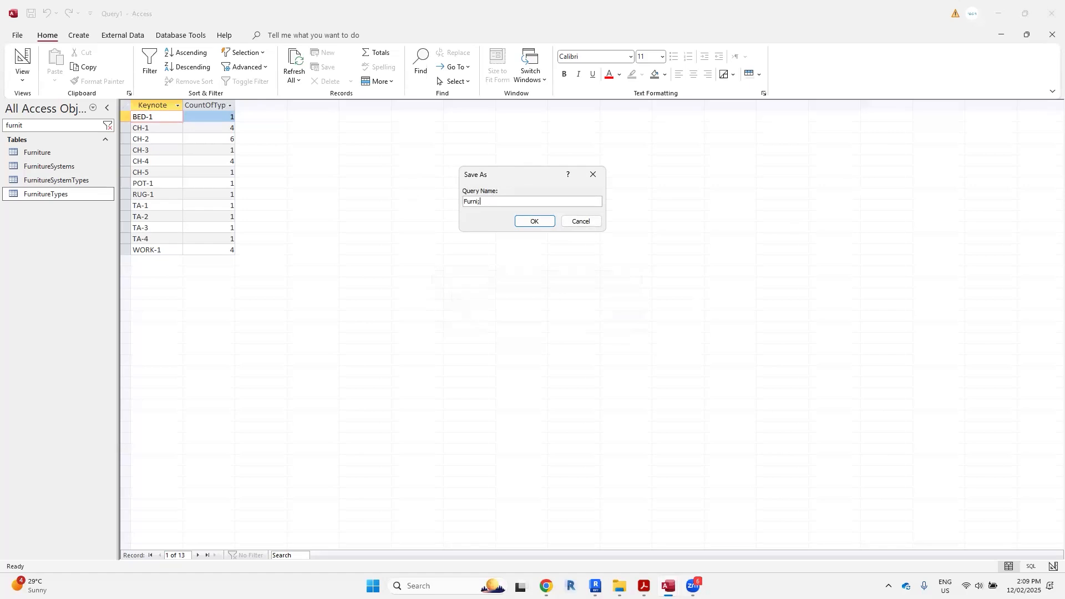
pyautogui.write('ture Query')
pyautogui.click(537, 221)
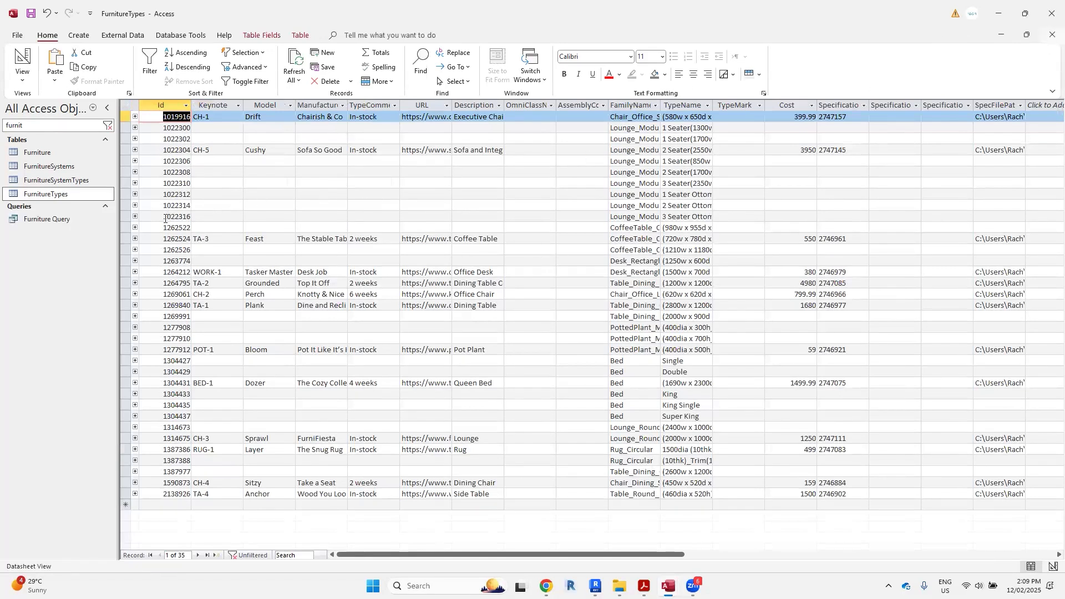
# Clear the object search and open Furniture Query from the end of the object list
pyautogui.click(108, 126)
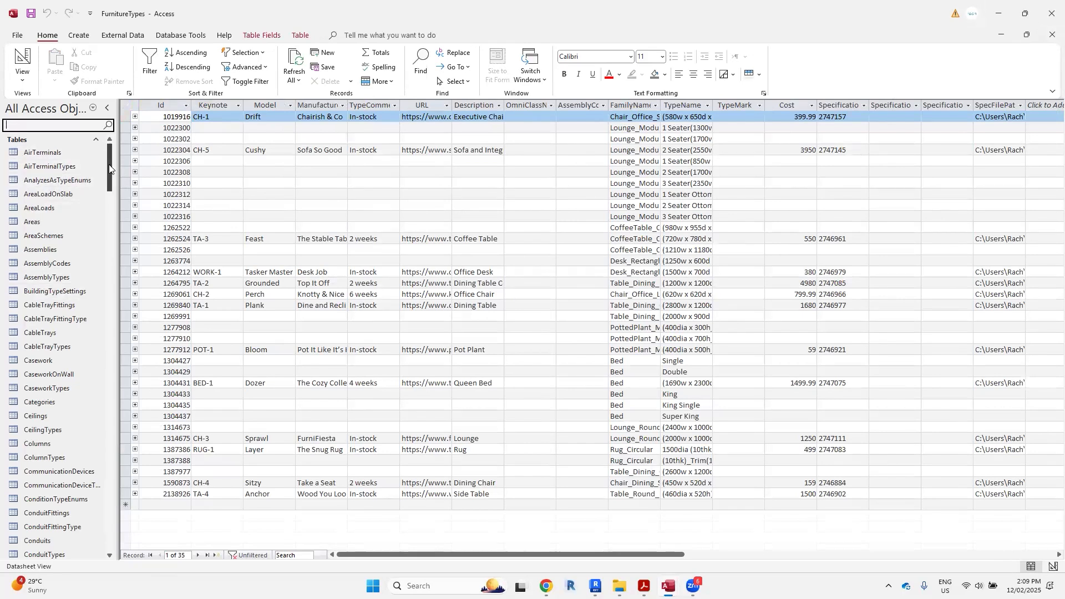
pyautogui.moveTo(110, 169); pyautogui.dragTo(117, 534)
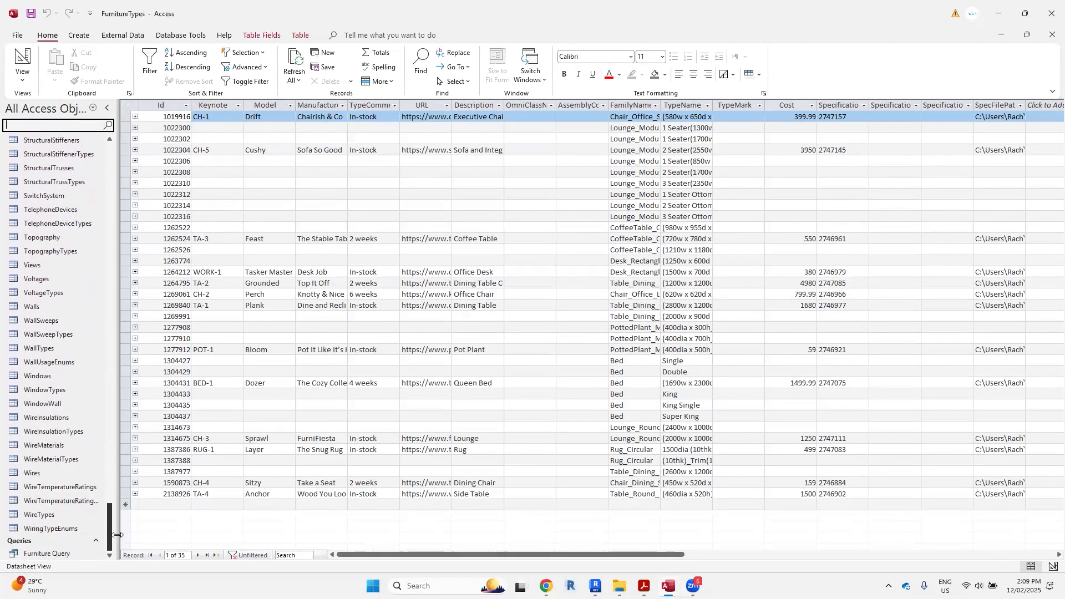
pyautogui.doubleClick(48, 554)
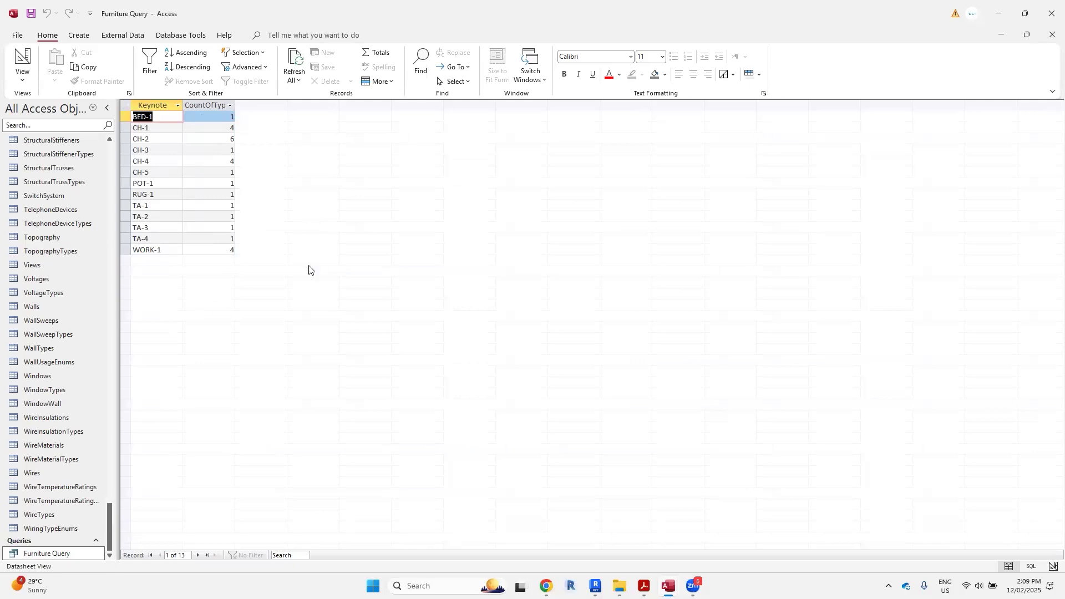
# Close the furniture query and review the finished sample report Report_Final.pdf in Acrobat before returning to Access
pyautogui.click(1051, 35)
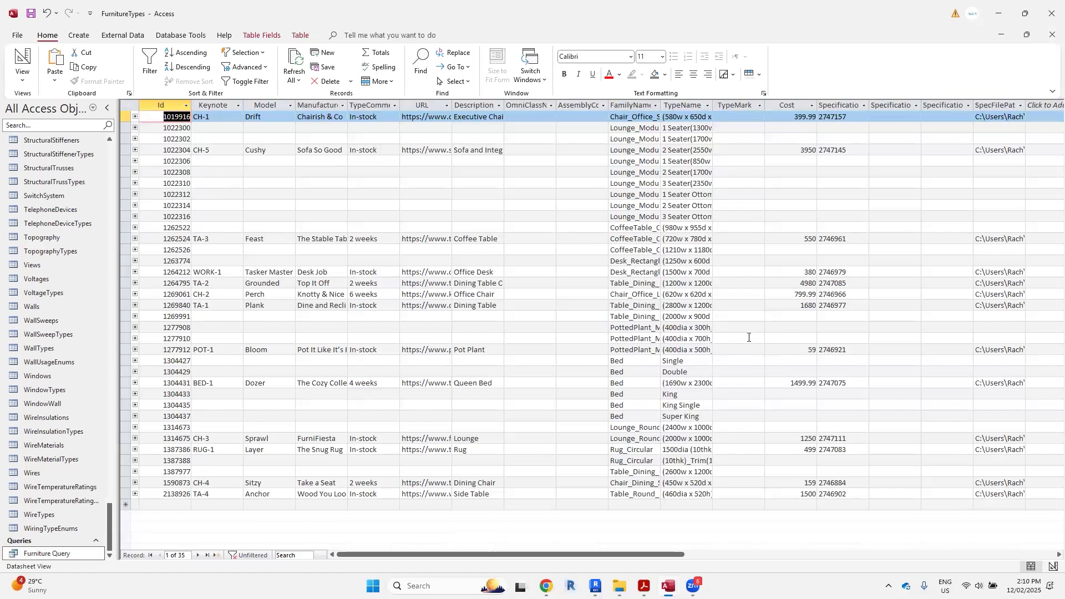
pyautogui.click(643, 585)
pyautogui.moveTo(1032, 289); pyautogui.dragTo(1033, 83)
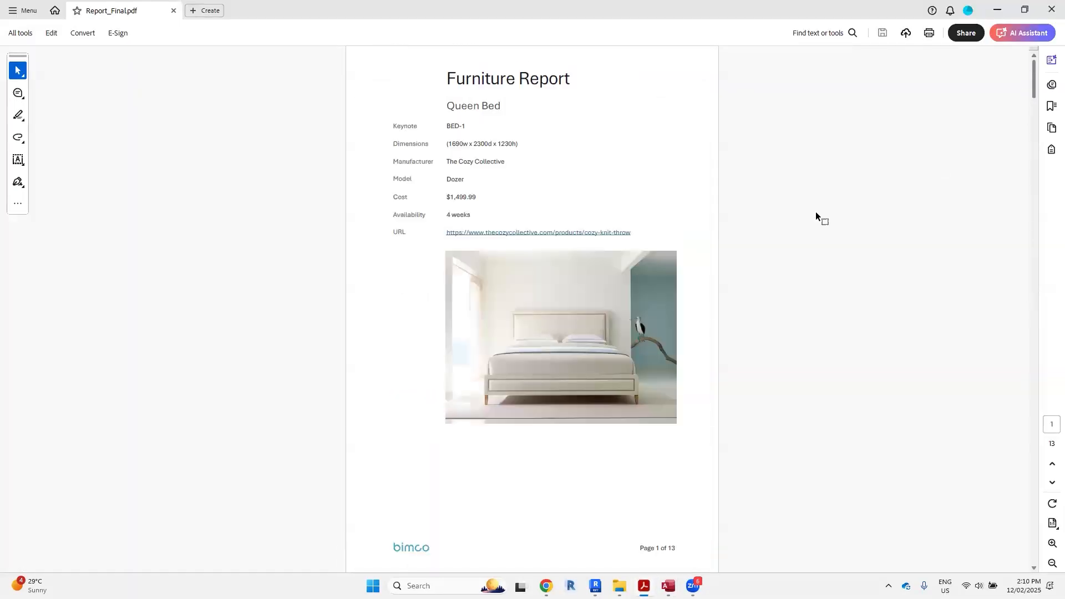
pyautogui.click(996, 9)
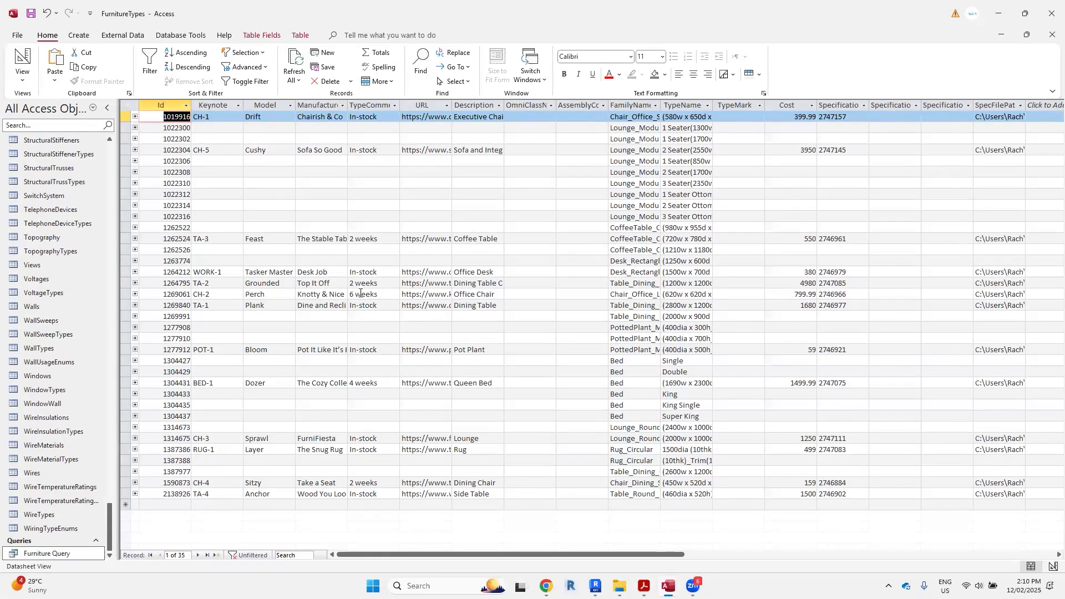
# Create a blank report and switch it to Design View
pyautogui.click(90, 38)
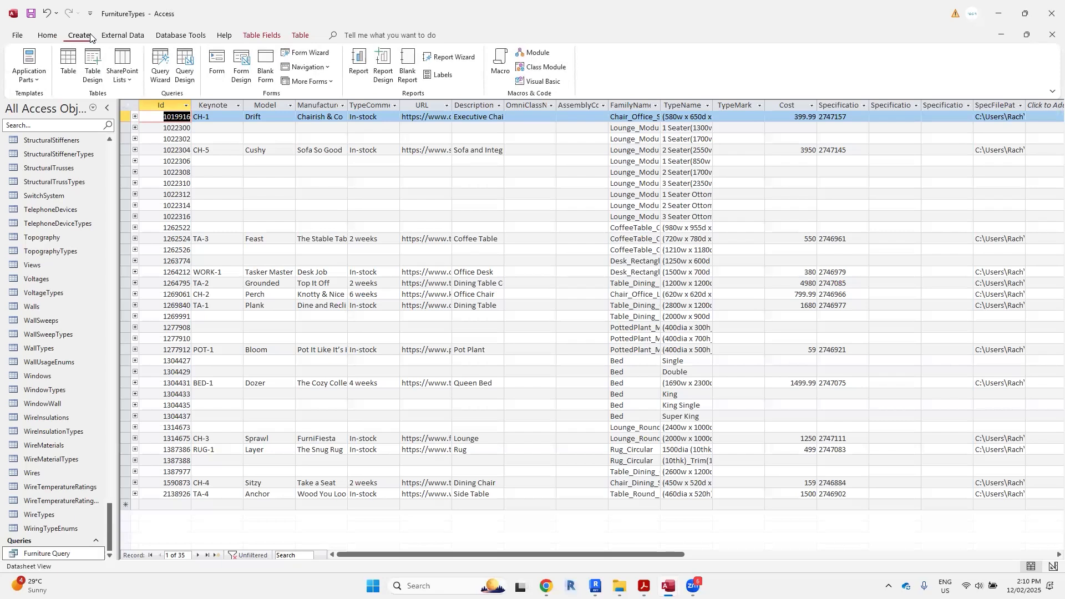
pyautogui.click(407, 65)
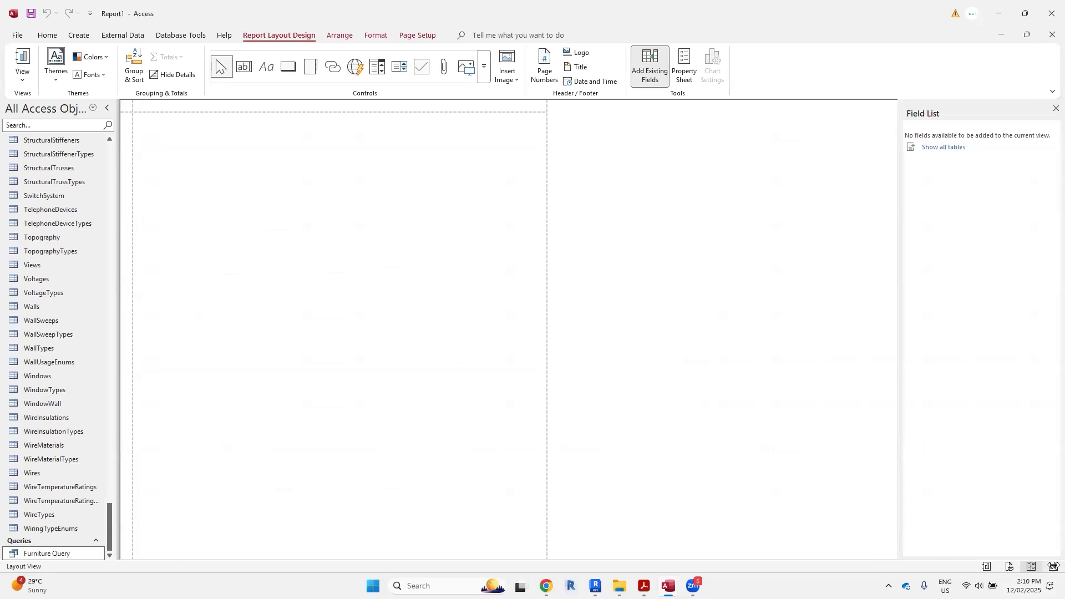
pyautogui.click(1053, 566)
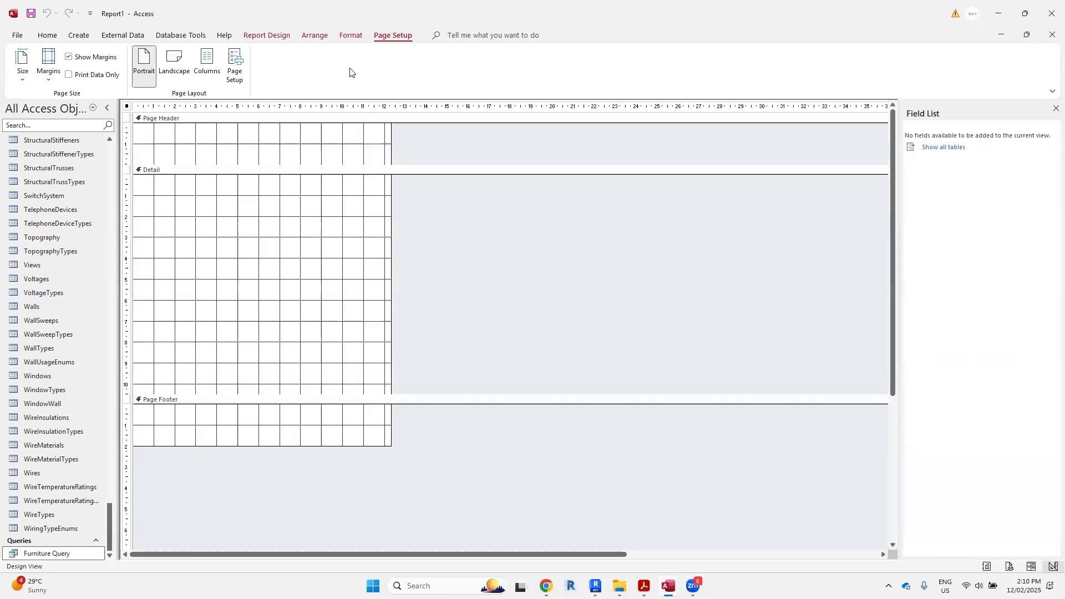
# Add right-aligned page numbers in the Page N of M format to the report's page footer
pyautogui.click(272, 37)
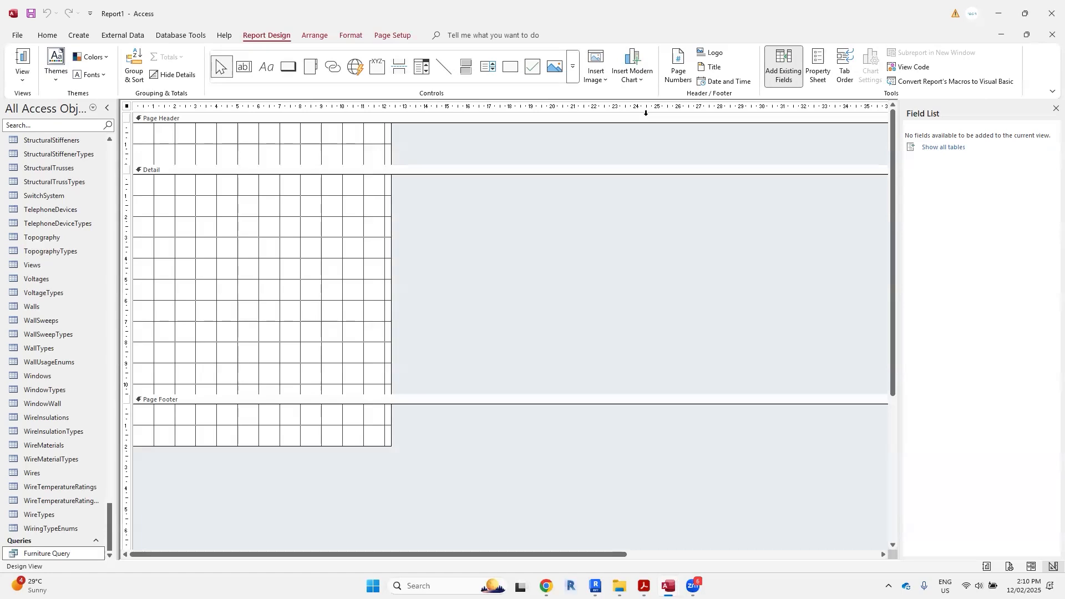
pyautogui.click(676, 65)
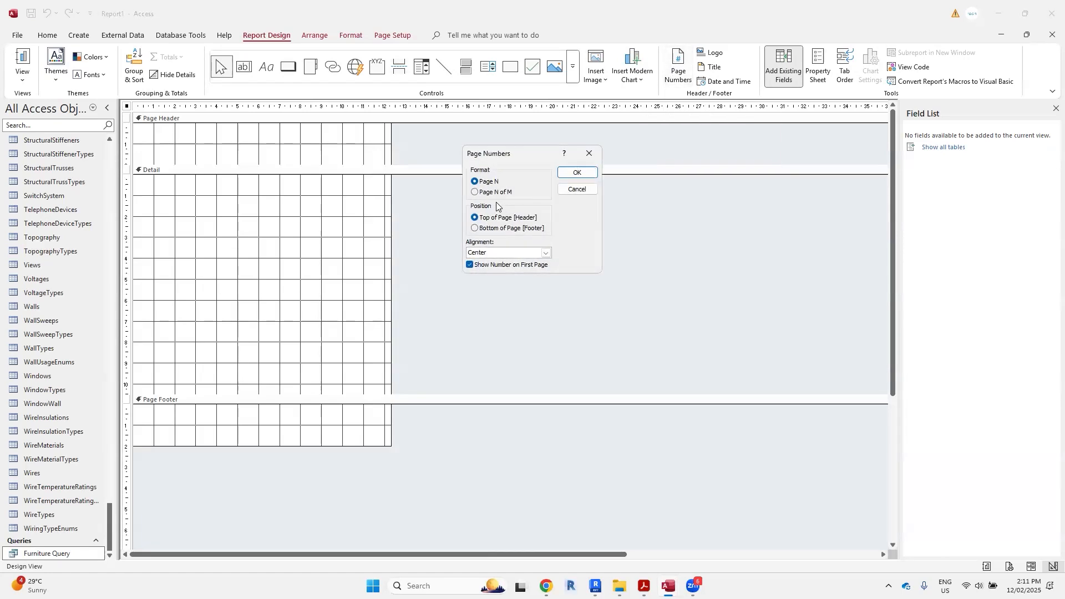
pyautogui.click(487, 229)
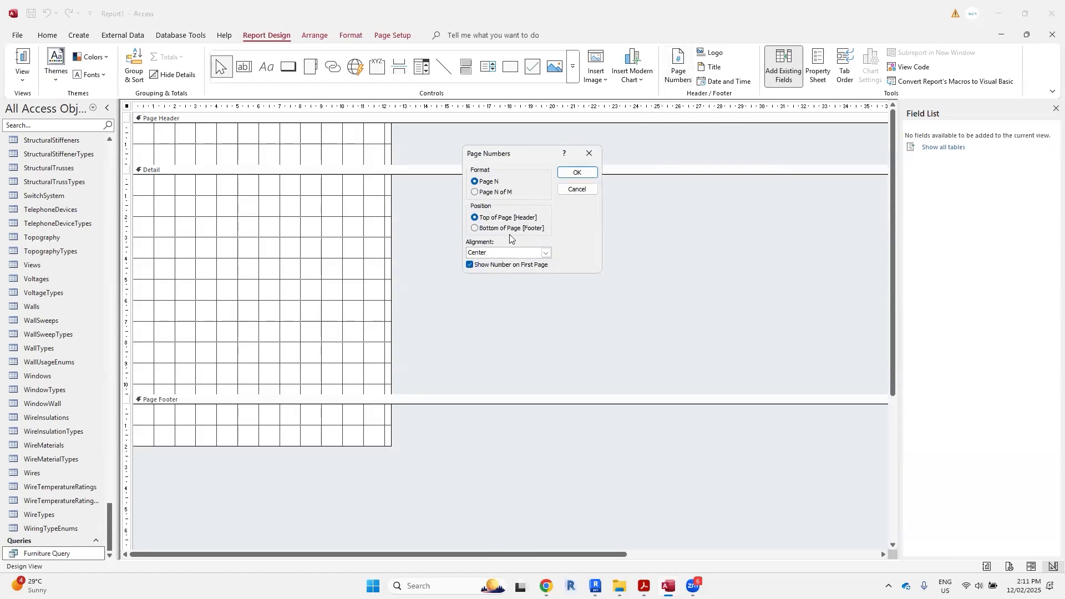
pyautogui.click(546, 254)
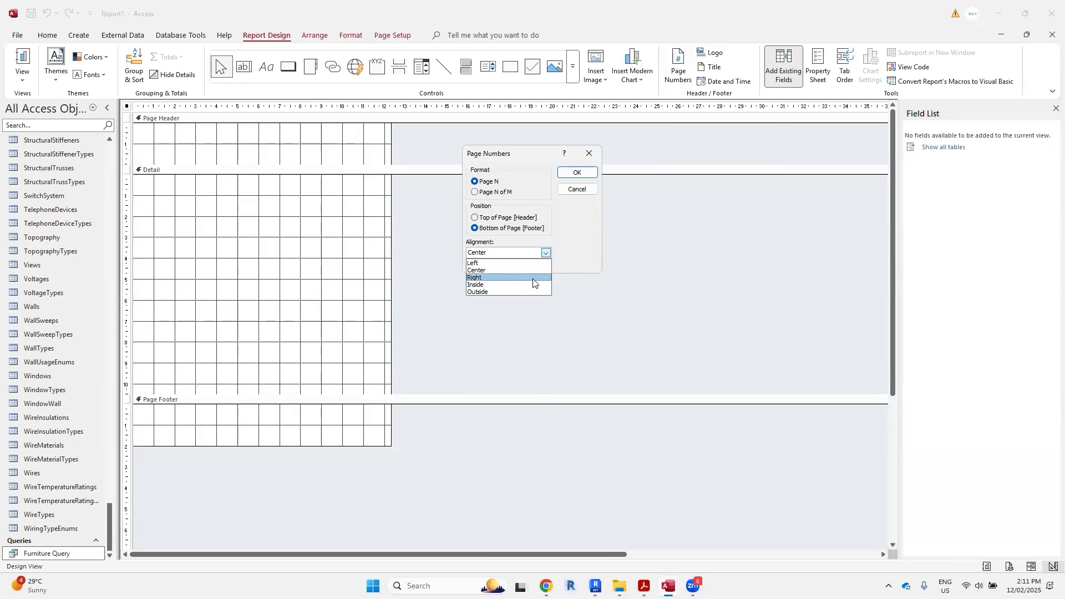
pyautogui.click(534, 276)
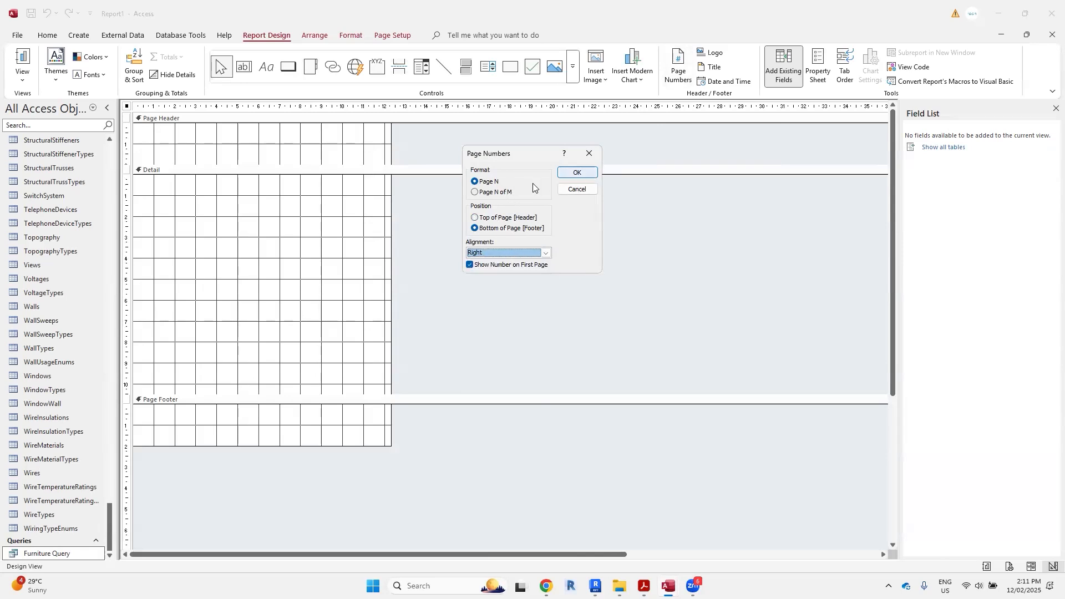
pyautogui.click(511, 192)
pyautogui.click(576, 173)
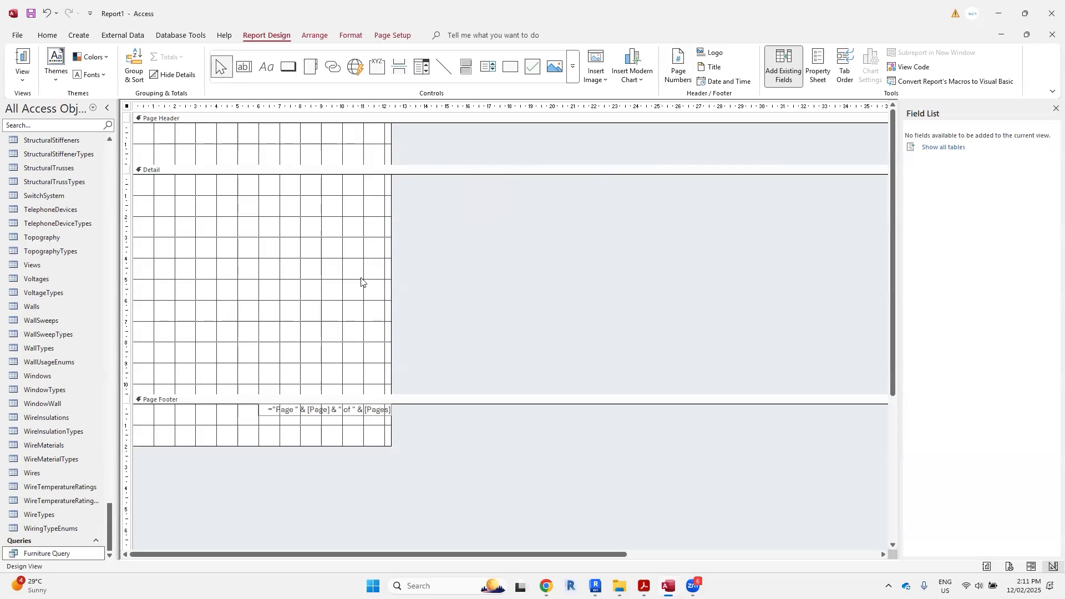
pyautogui.click(587, 193)
pyautogui.click(409, 135)
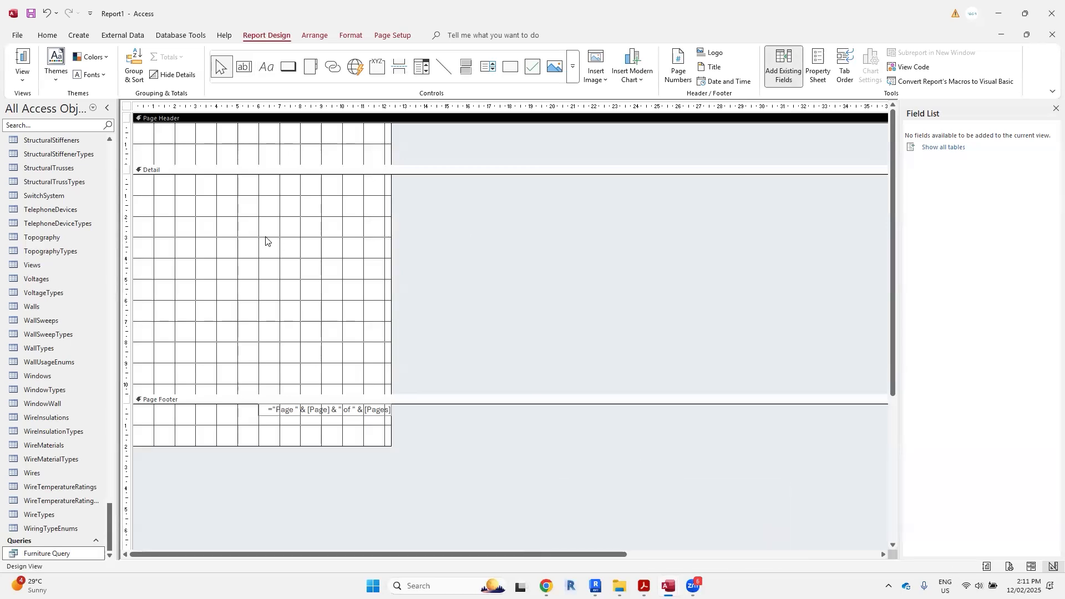
# Add the FurnitureTypes Keynote field near the top of the Detail section and the Description field to the Page Header
pyautogui.click(926, 148)
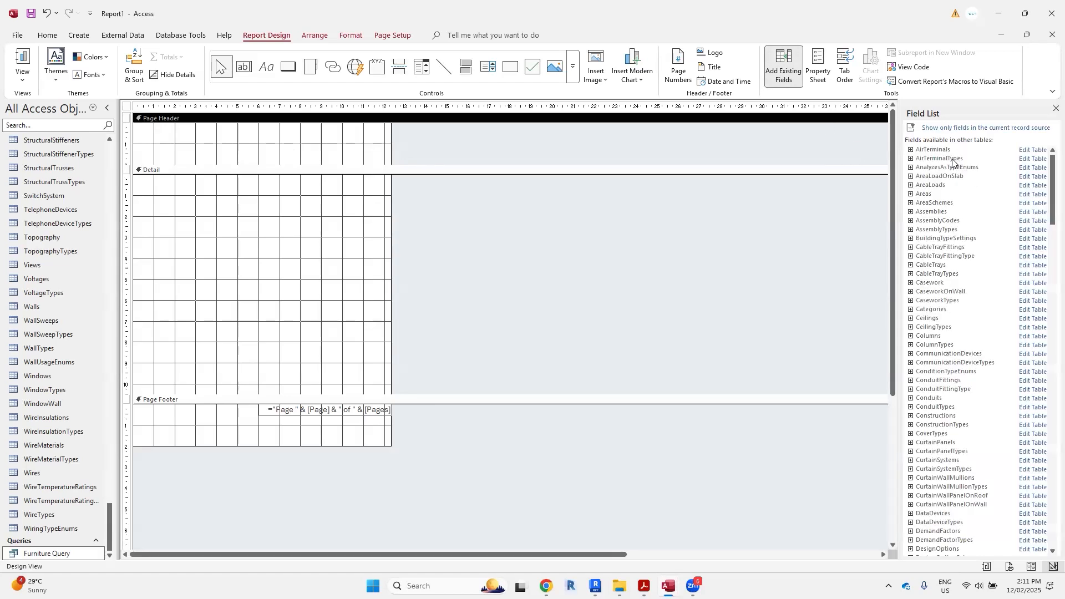
pyautogui.scroll(-3, 966, 251)
pyautogui.scroll(-8, 967, 251)
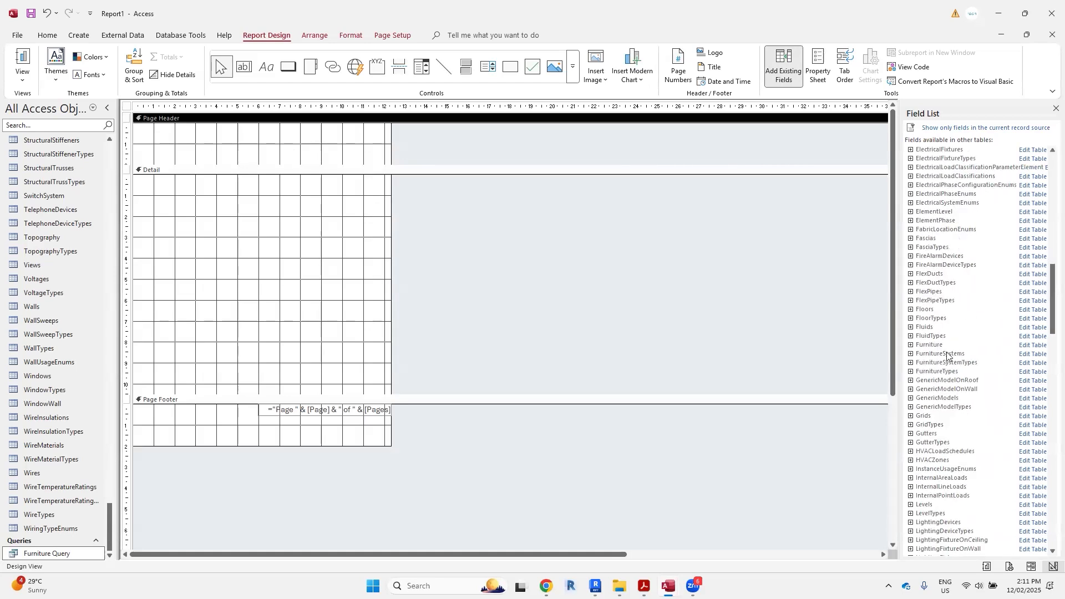
pyautogui.click(910, 371)
pyautogui.scroll(-2, 947, 364)
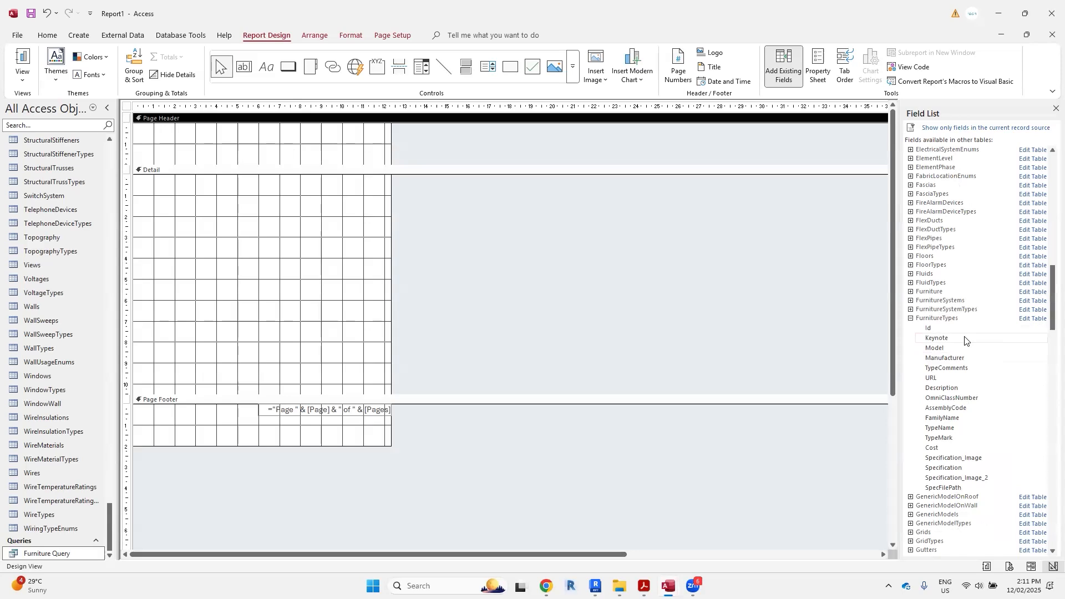
pyautogui.moveTo(952, 340); pyautogui.dragTo(245, 228)
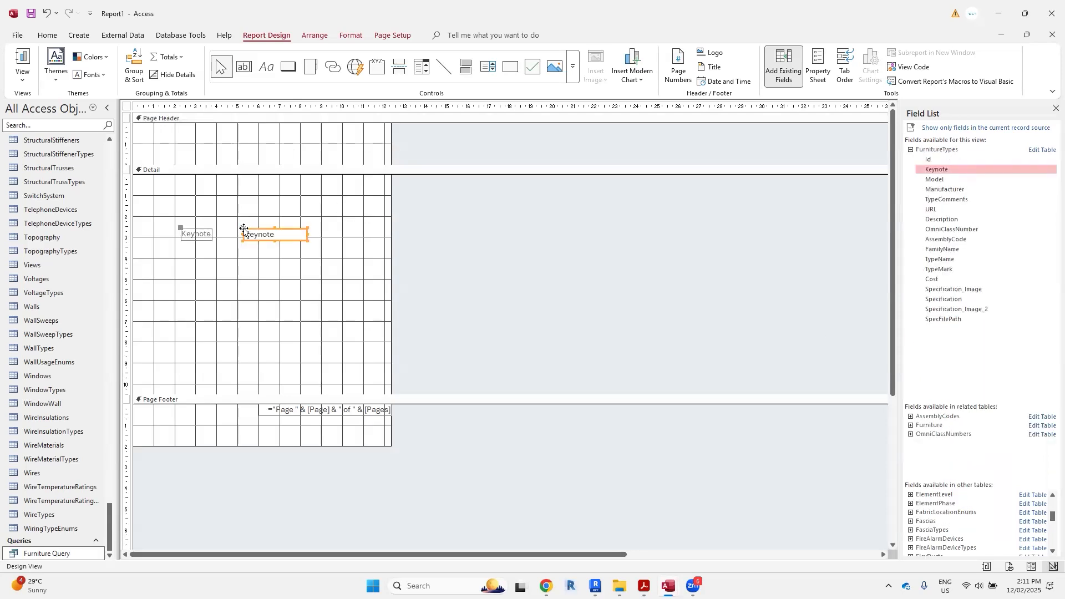
pyautogui.moveTo(257, 230); pyautogui.dragTo(261, 195)
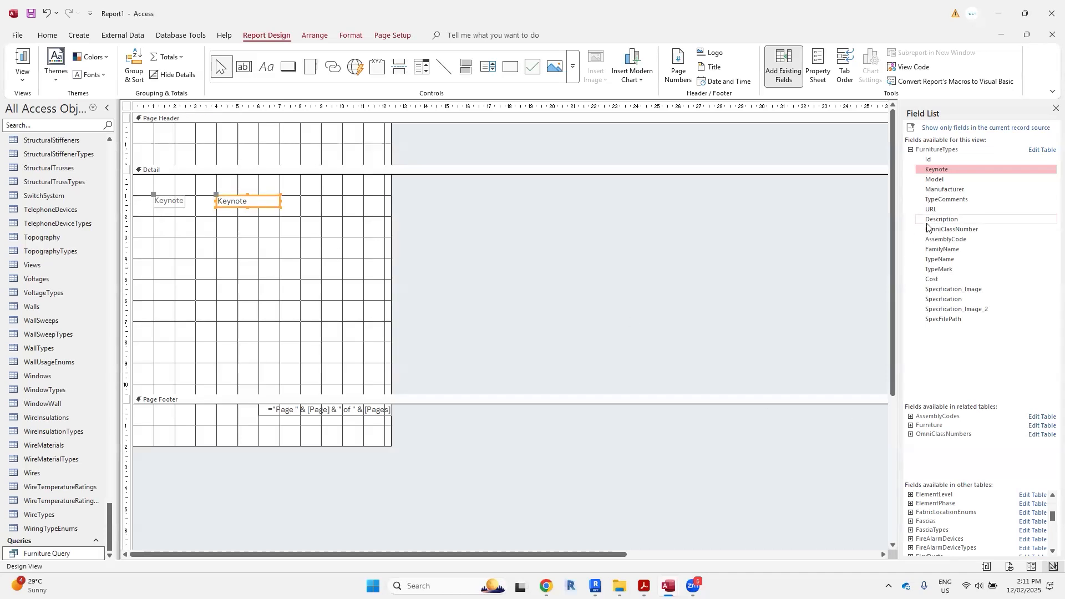
pyautogui.moveTo(955, 224); pyautogui.dragTo(263, 152)
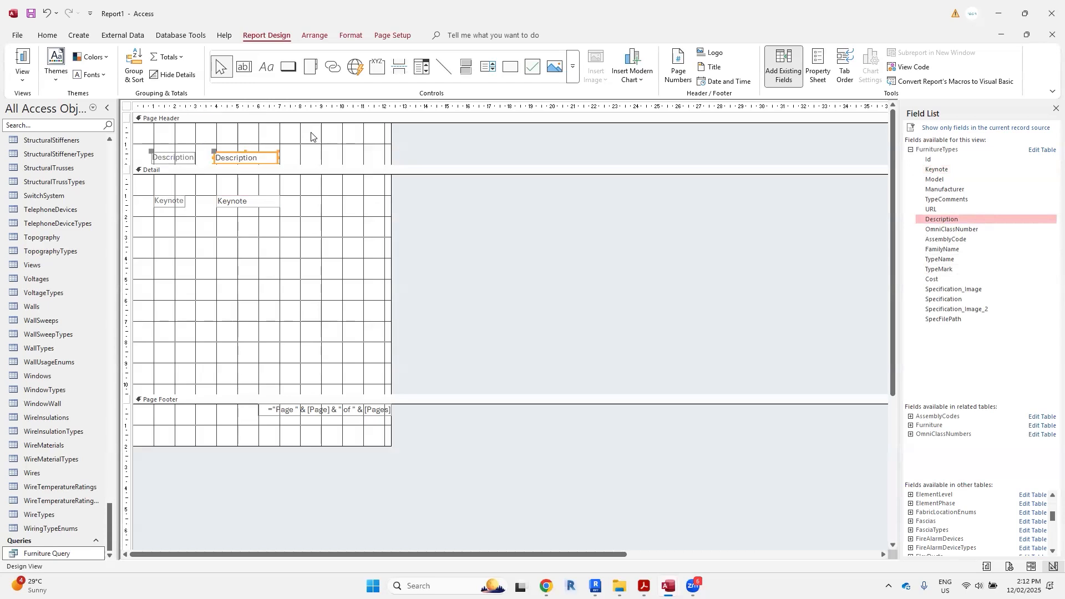
# Add the TypeName and Cost fields to the Detail section, stacked and aligned beneath Keynote
pyautogui.click(959, 259)
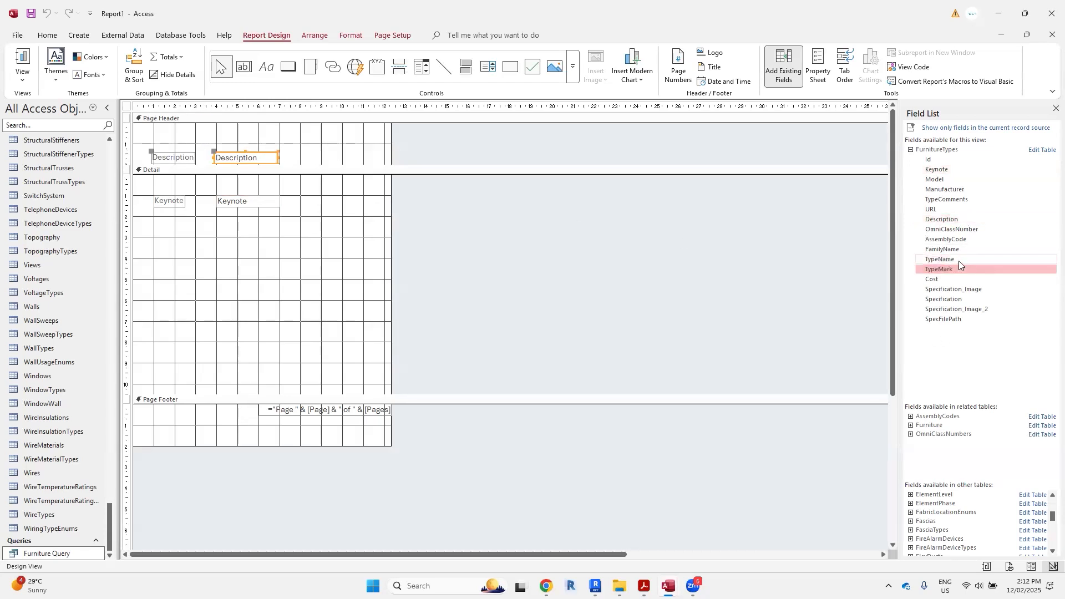
pyautogui.moveTo(960, 260); pyautogui.dragTo(269, 241)
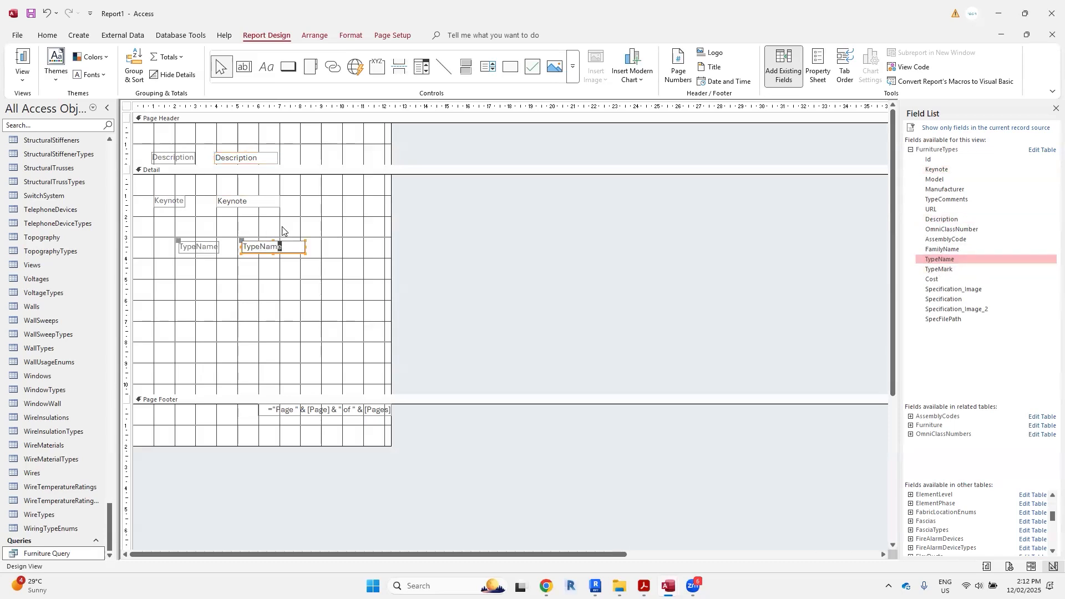
pyautogui.click(288, 242)
pyautogui.moveTo(288, 242); pyautogui.dragTo(263, 219)
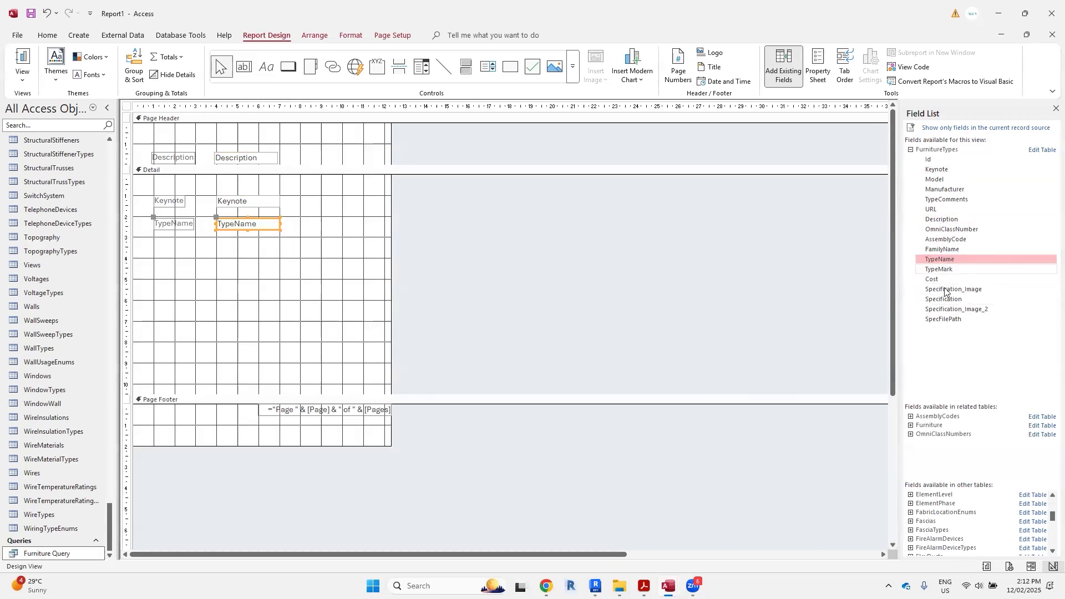
pyautogui.moveTo(990, 277); pyautogui.dragTo(260, 253)
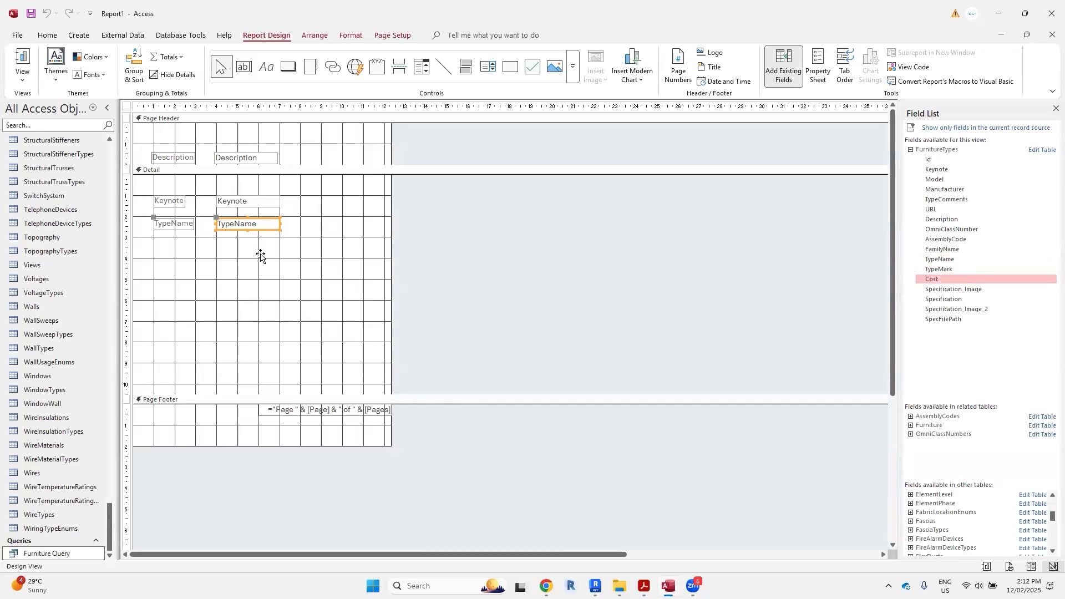
pyautogui.moveTo(302, 255); pyautogui.dragTo(258, 240)
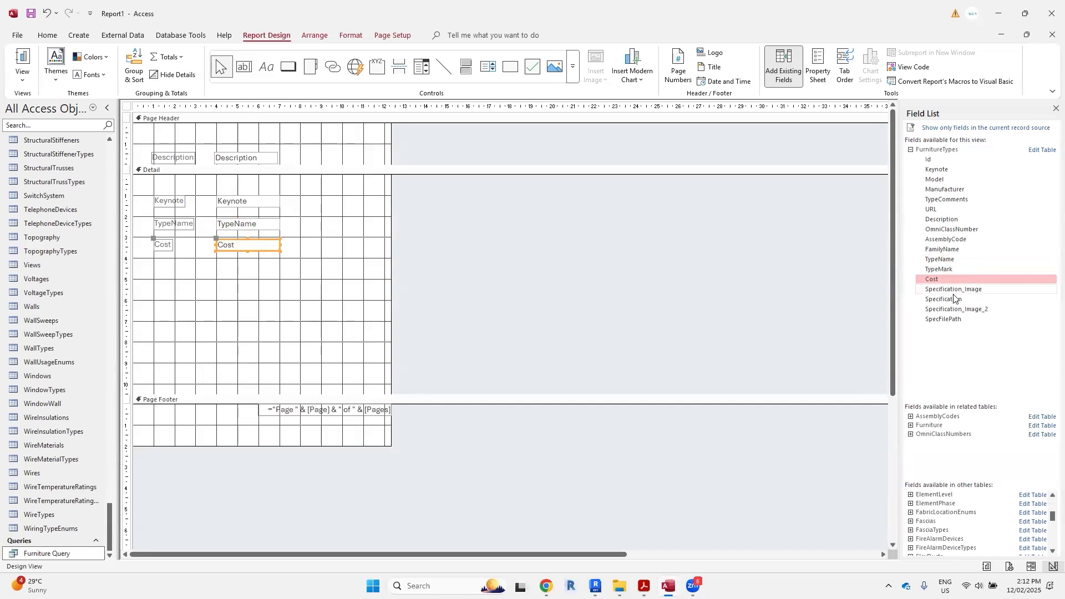
# Add the SpecFilePath field to the Detail section and align it directly beneath Cost
pyautogui.moveTo(967, 317); pyautogui.dragTo(268, 277)
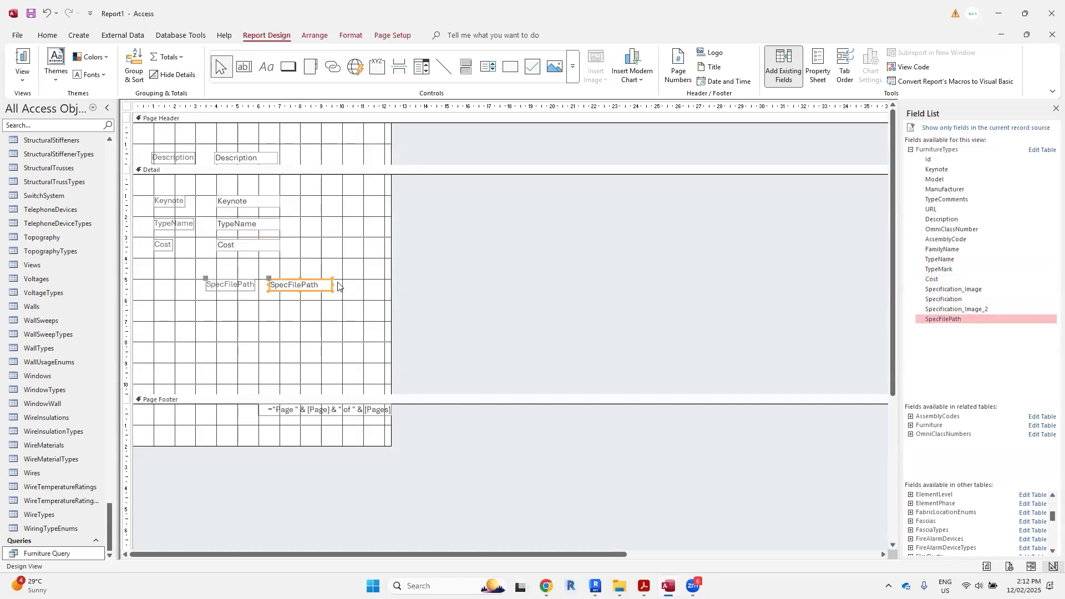
pyautogui.click(274, 256)
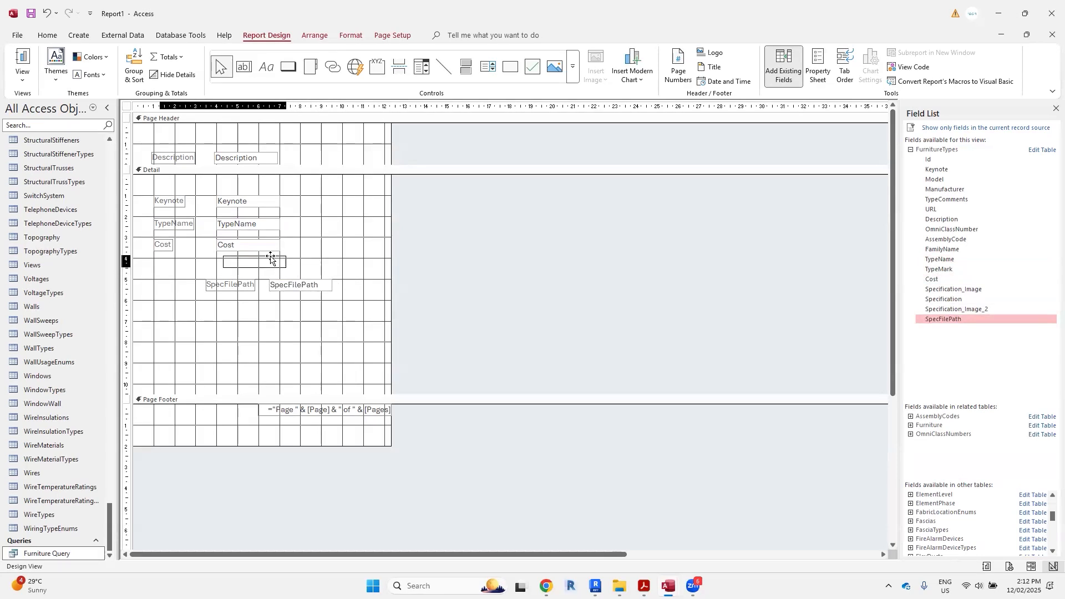
pyautogui.moveTo(269, 257); pyautogui.dragTo(270, 256)
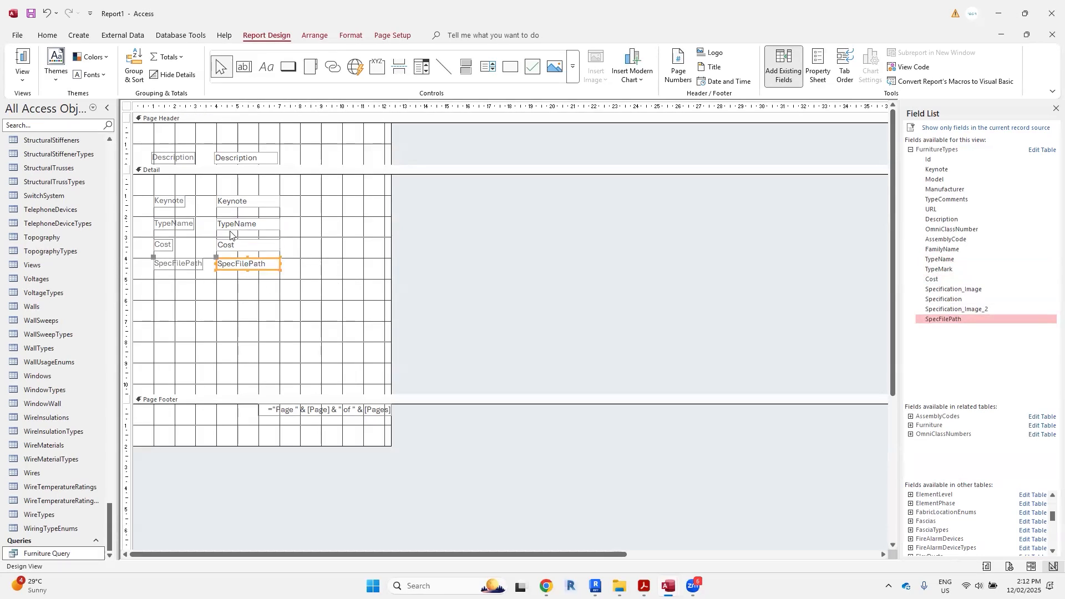
# Page through the report in Print Preview up to page 12 to check its records, and return to Design View
pyautogui.click(1003, 565)
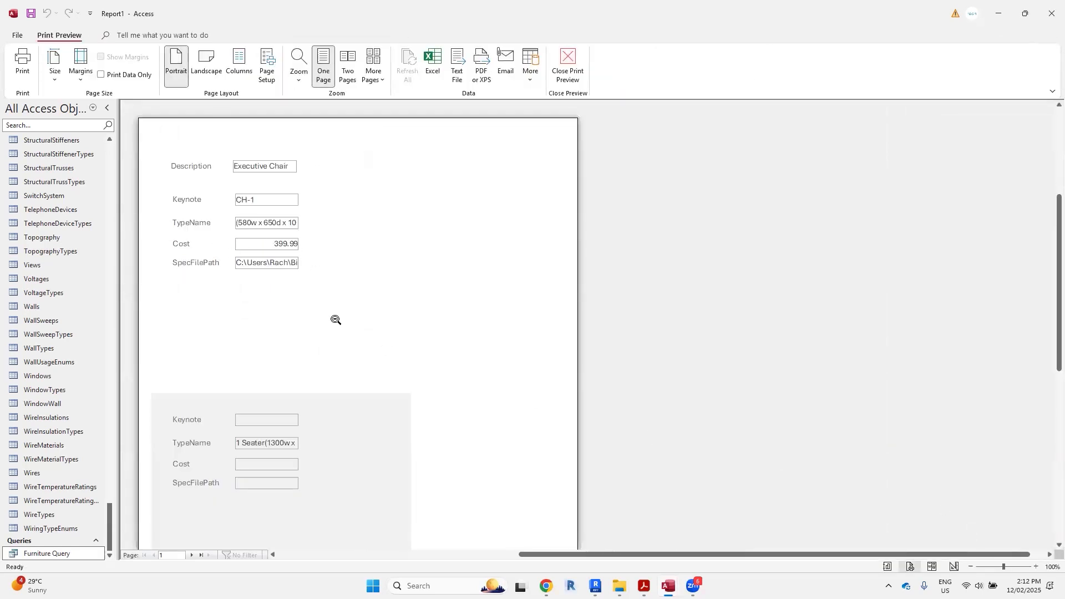
pyautogui.click(192, 555)
pyautogui.click(191, 555)
pyautogui.click(192, 555)
pyautogui.click(192, 556)
pyautogui.click(191, 555)
pyautogui.click(192, 555)
pyautogui.click(192, 555)
pyautogui.click(191, 555)
pyautogui.click(191, 555)
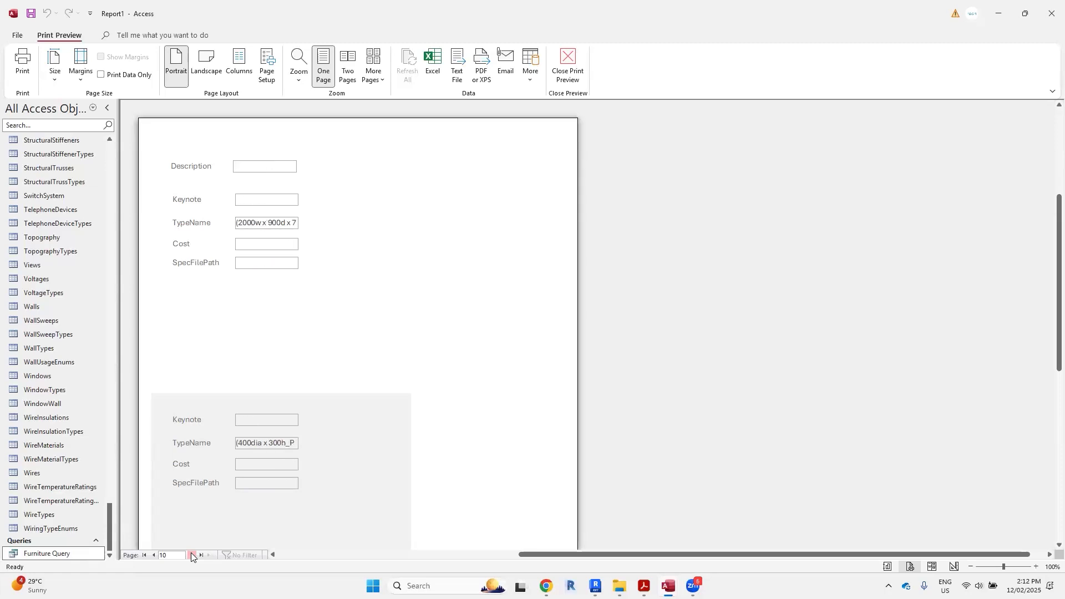
pyautogui.click(191, 555)
pyautogui.click(191, 555)
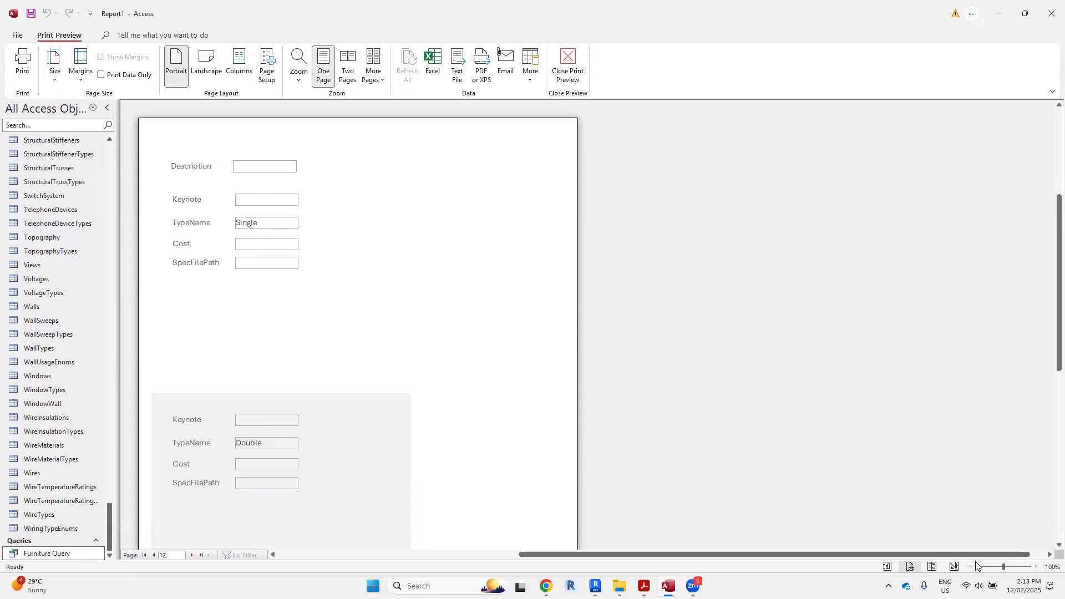
pyautogui.click(954, 567)
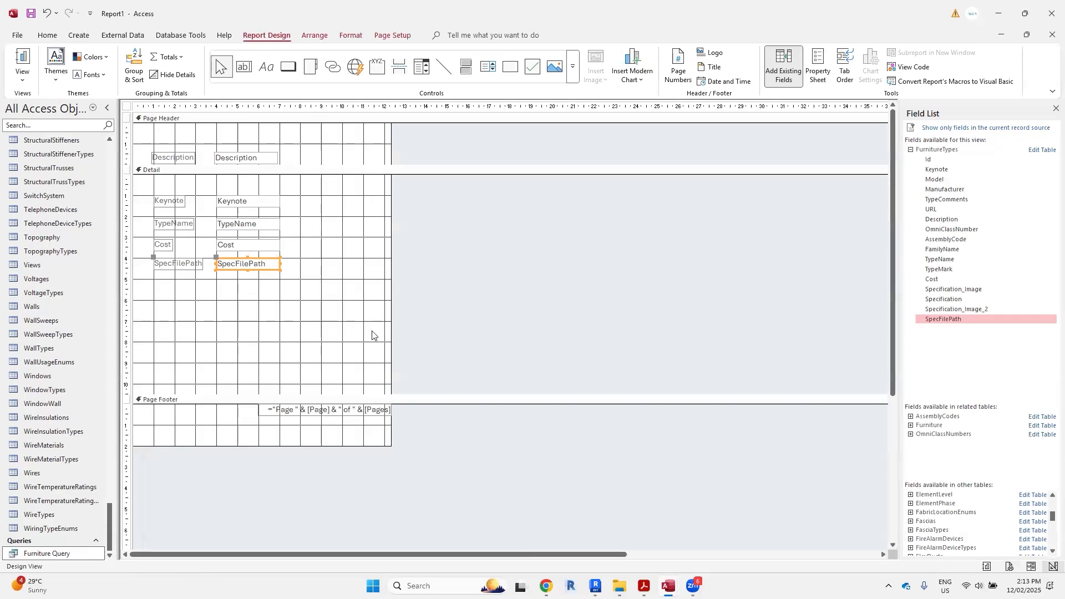
# Set the report's Filter property to [Cost]>0 and its Filter On Load property to Yes
pyautogui.rightClick(358, 336)
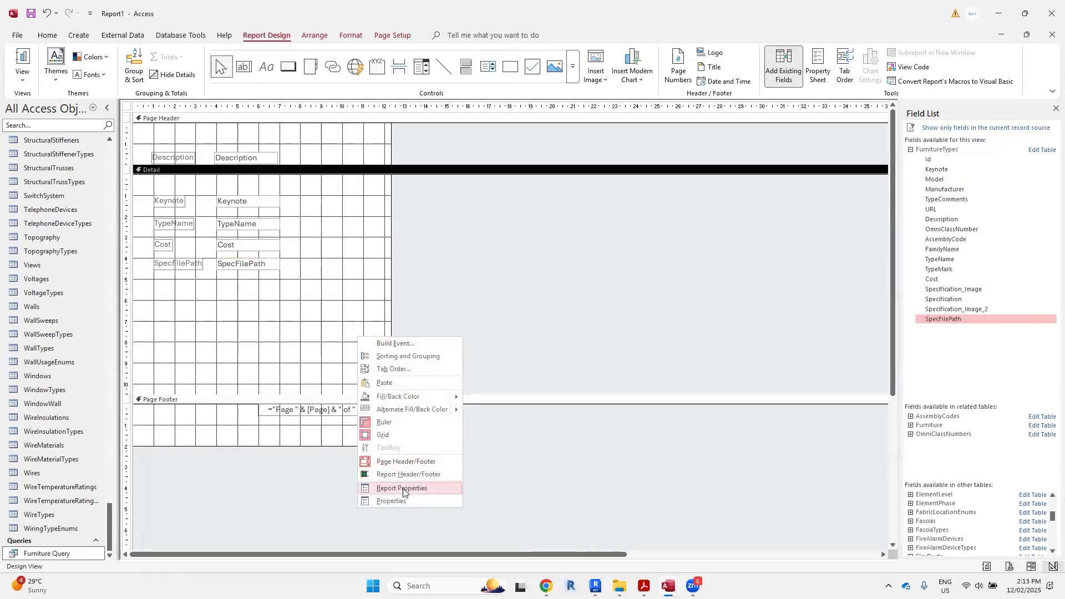
pyautogui.press('Return')
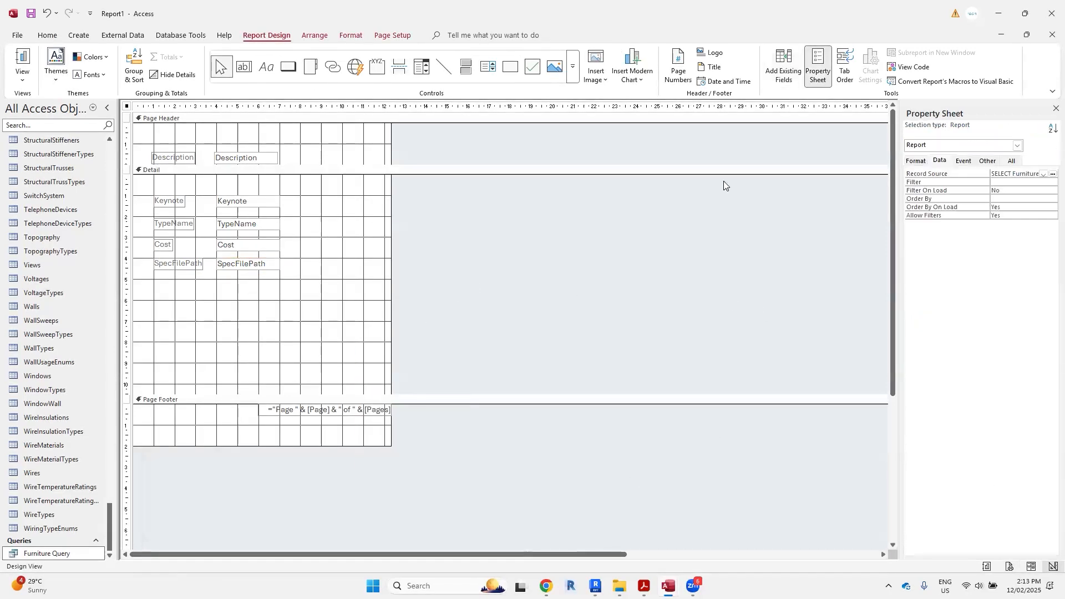
pyautogui.click(1018, 184)
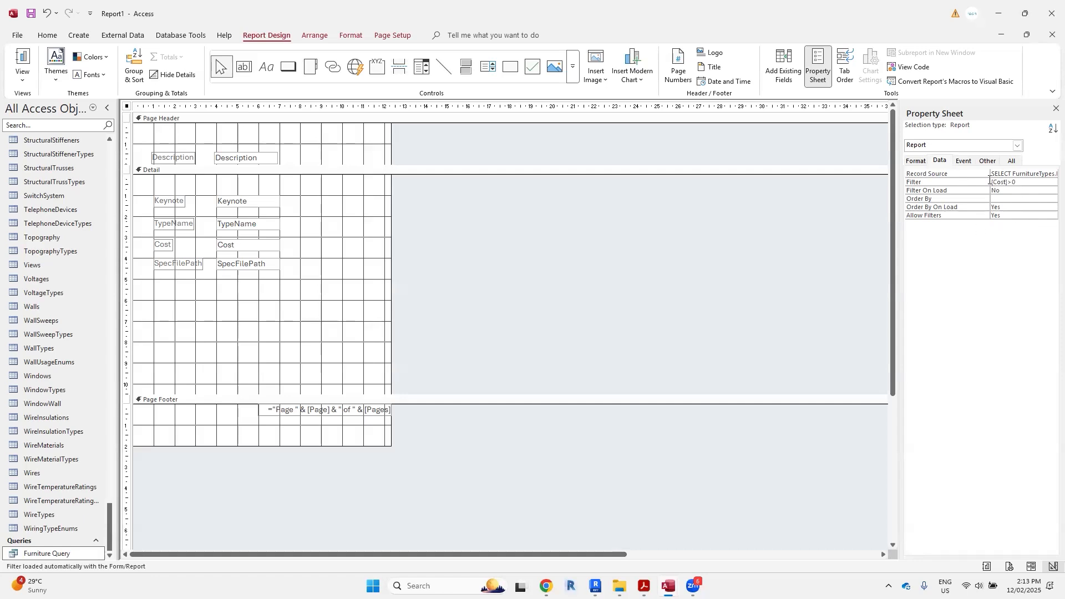
pyautogui.doubleClick(1045, 190)
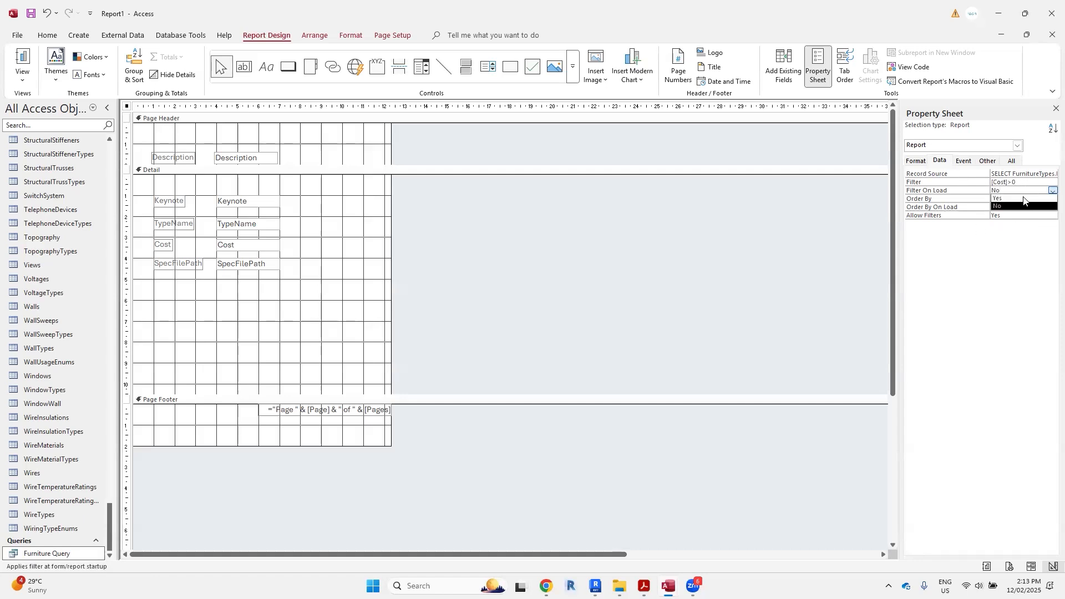
pyautogui.click(553, 268)
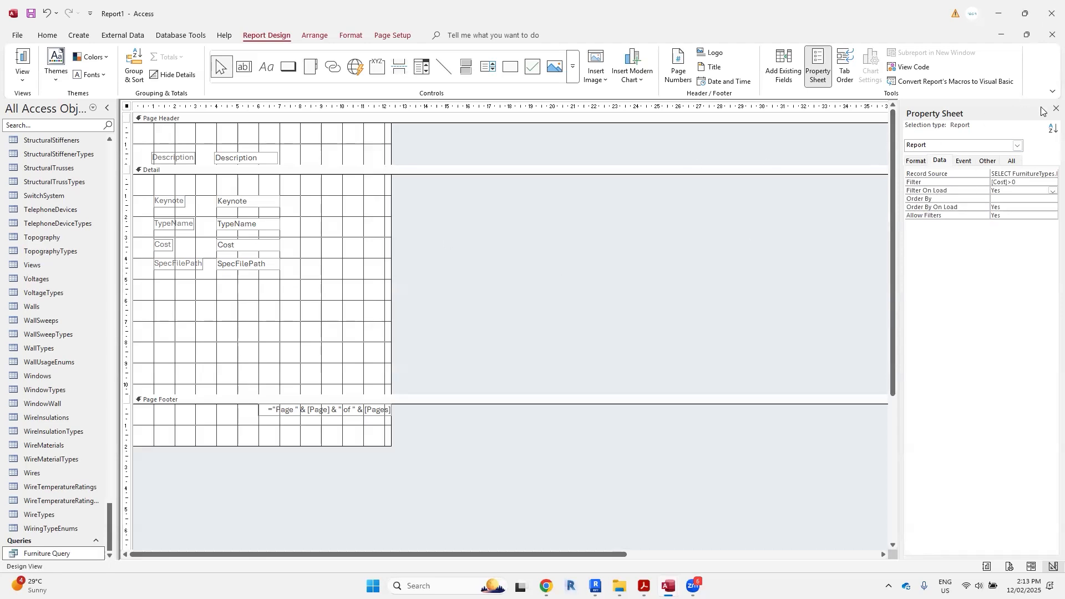
# Close the report, saving it as Report1, and reopen it in Design View
pyautogui.click(1049, 38)
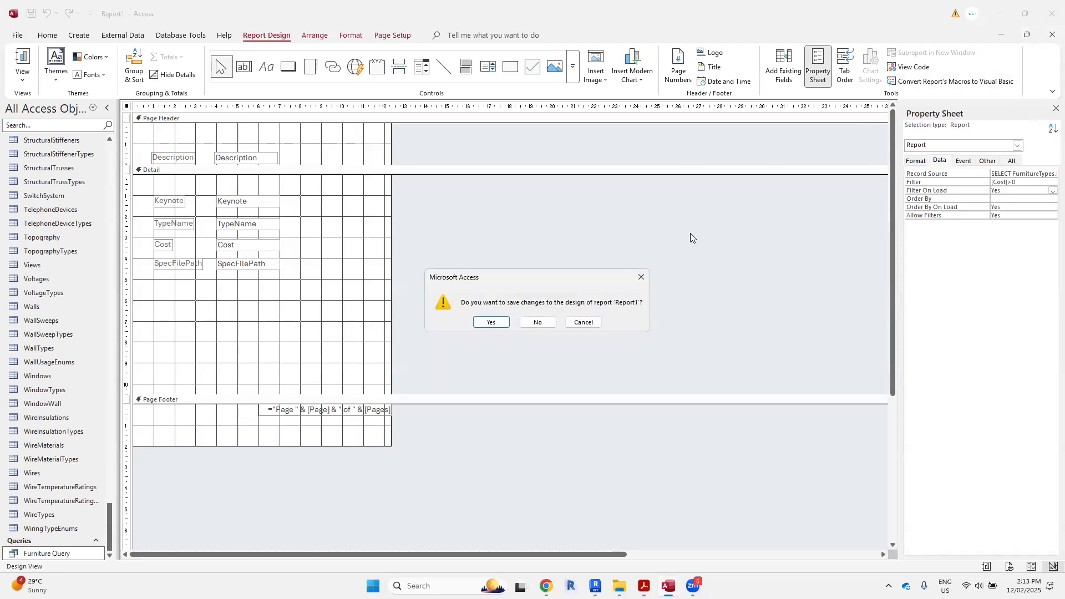
pyautogui.click(492, 323)
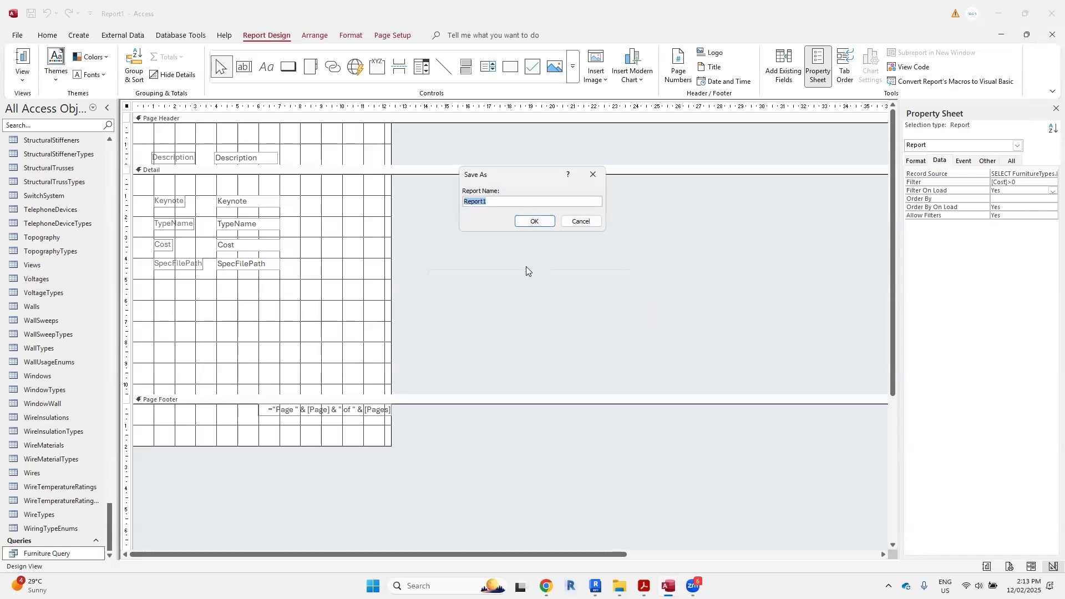
pyautogui.click(536, 220)
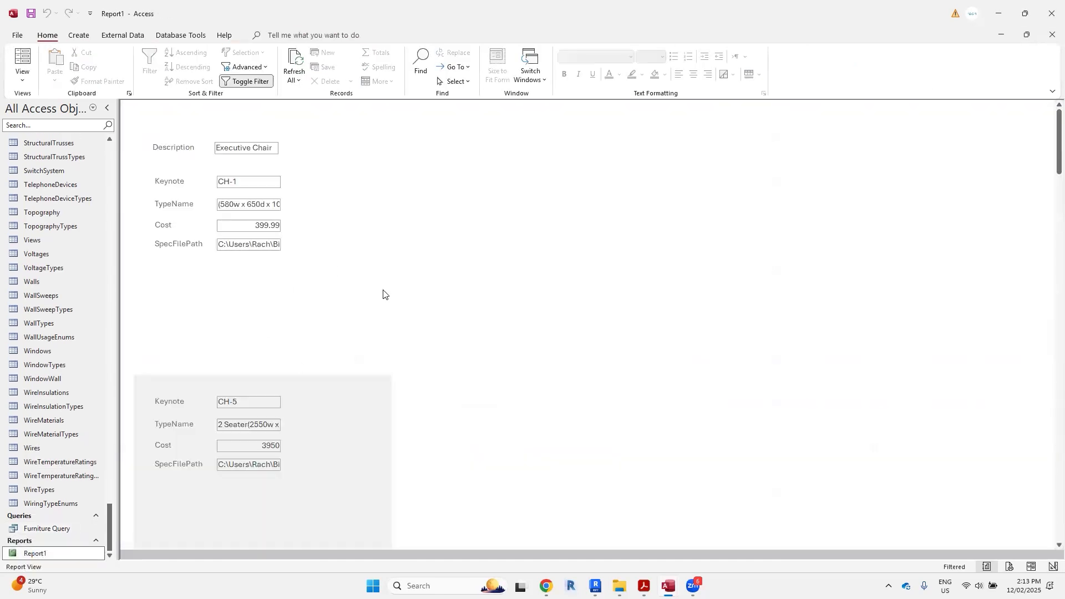
pyautogui.click(1051, 567)
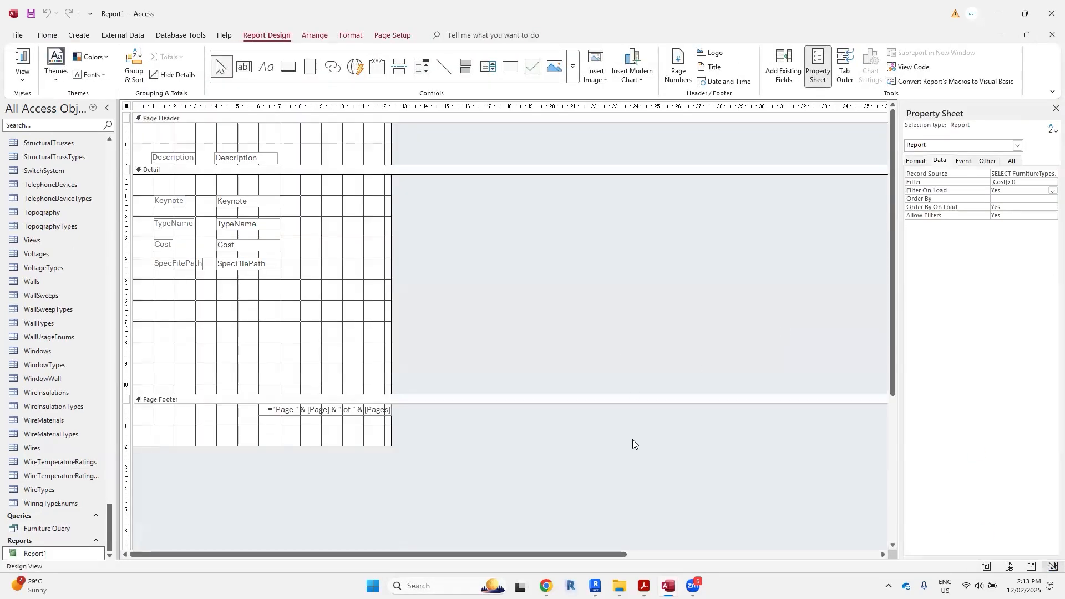
# Page through the filtered report in Print Preview up to page 7 to check its records, and return to Design View
pyautogui.click(1009, 567)
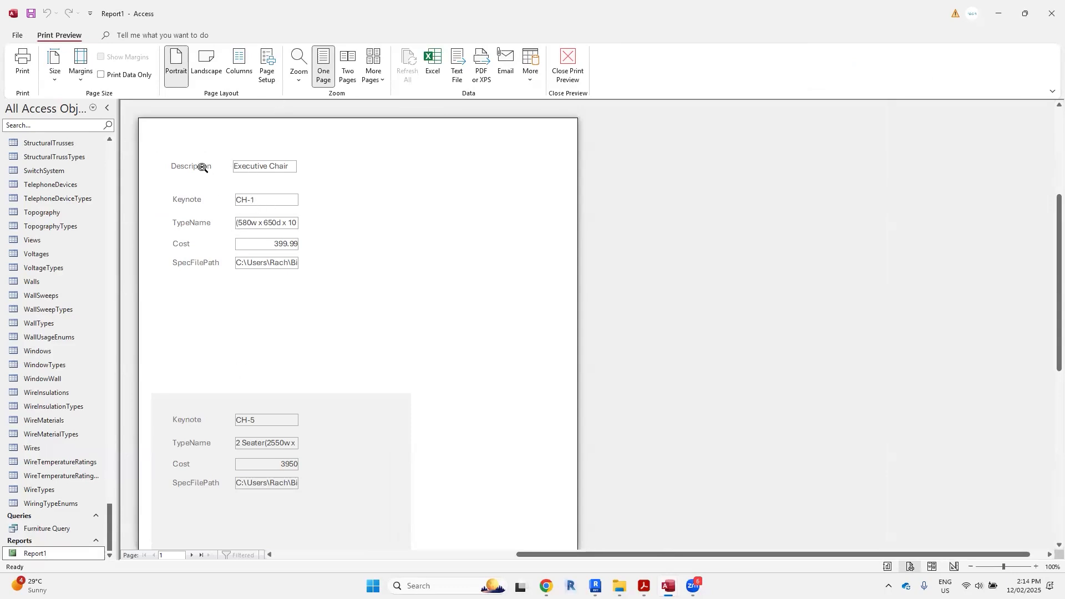
pyautogui.click(191, 555)
pyautogui.click(190, 555)
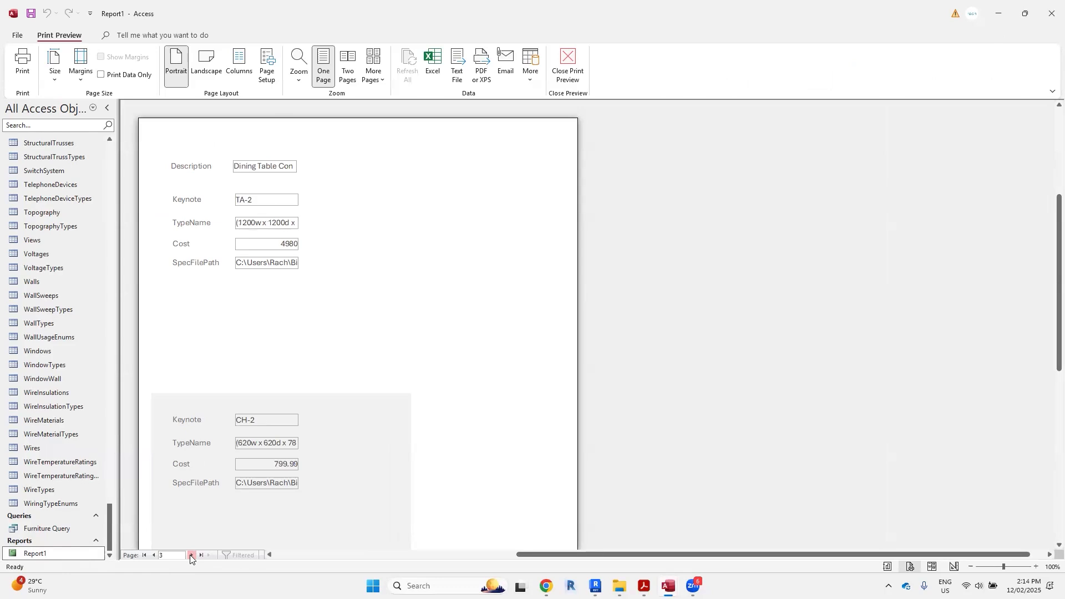
pyautogui.click(191, 555)
pyautogui.click(190, 555)
pyautogui.click(190, 555)
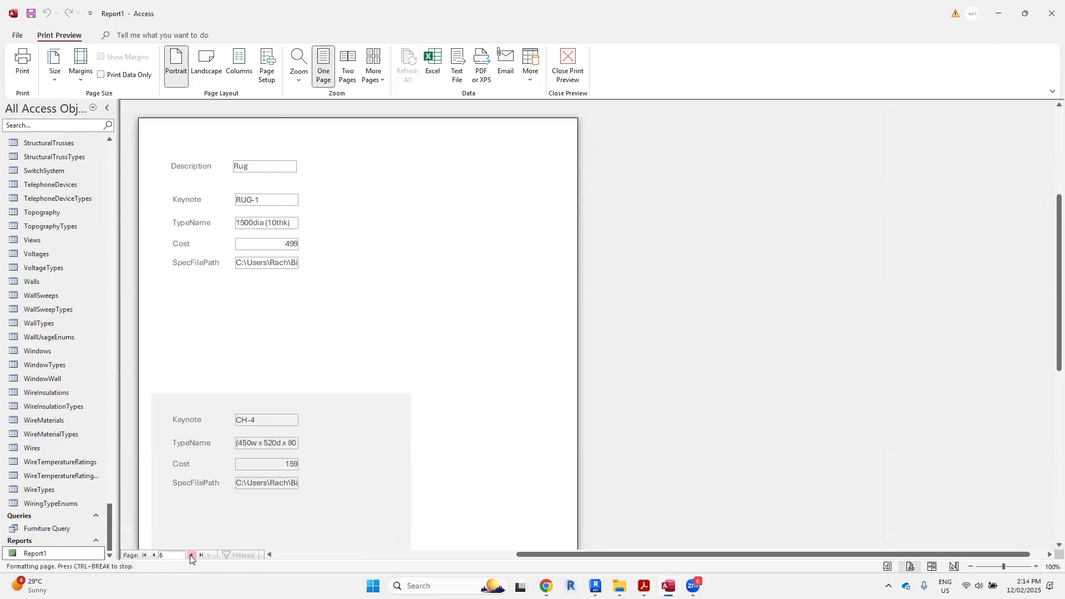
pyautogui.click(190, 555)
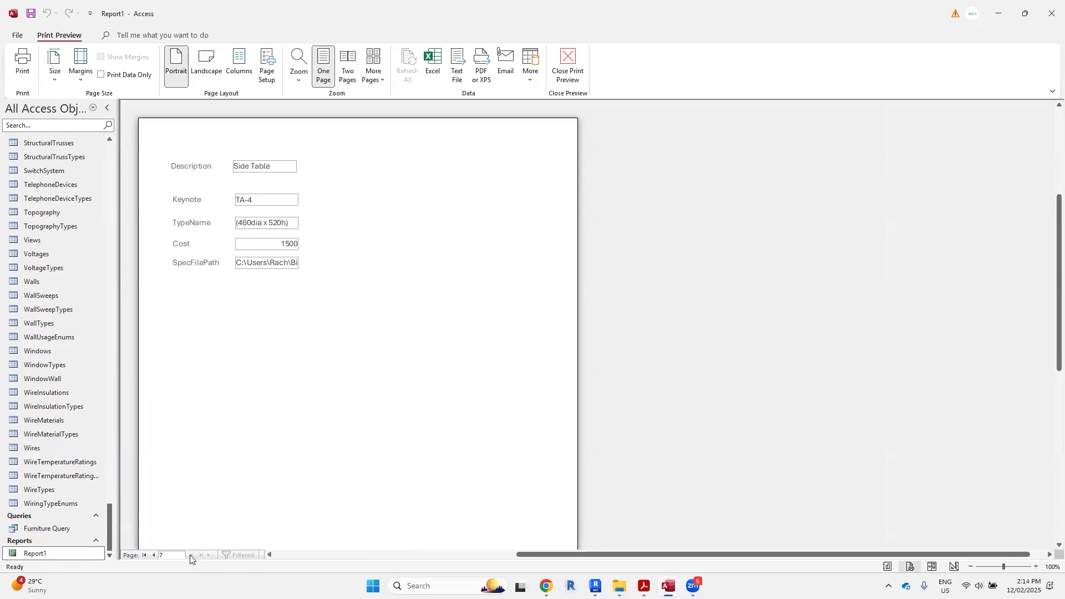
pyautogui.click(153, 555)
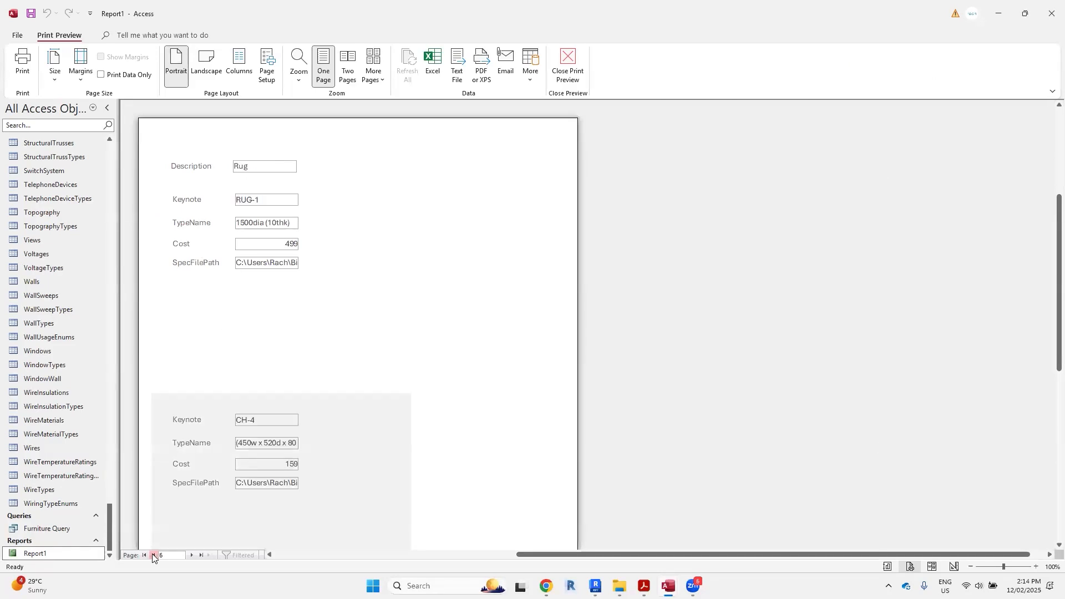
pyautogui.click(953, 566)
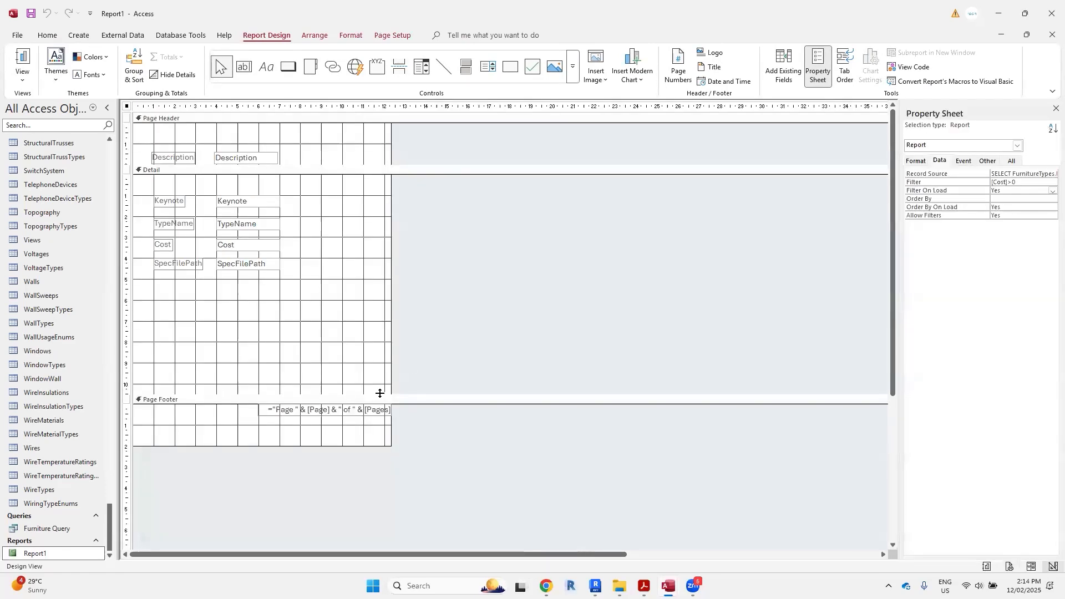
# Extend the Detail section to about 15 cm tall and check page 1 of the report in Print Preview
pyautogui.moveTo(380, 395); pyautogui.dragTo(372, 483)
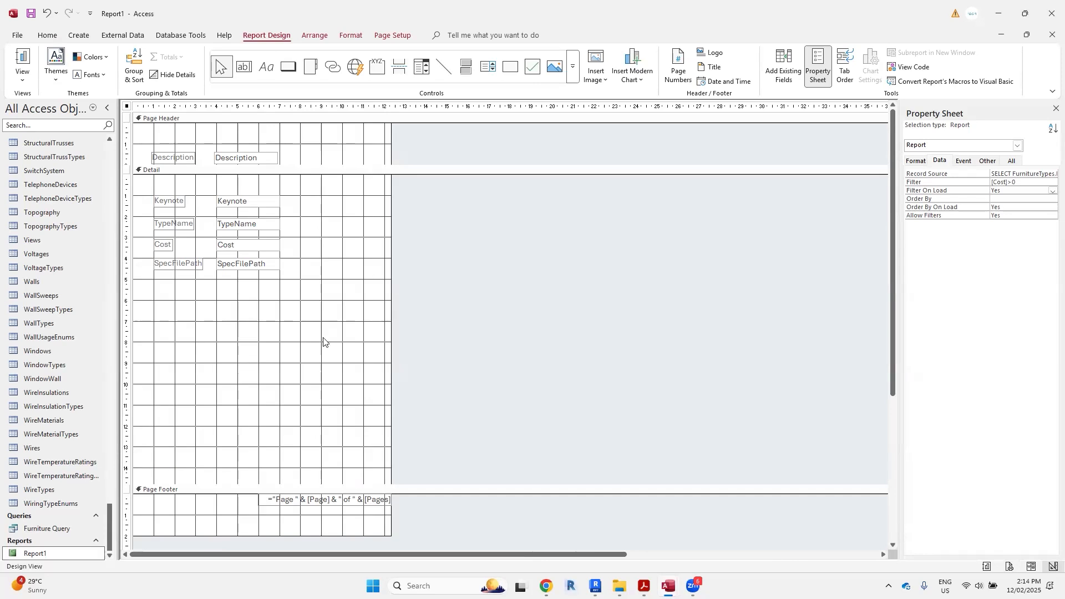
pyautogui.moveTo(295, 484); pyautogui.dragTo(295, 497)
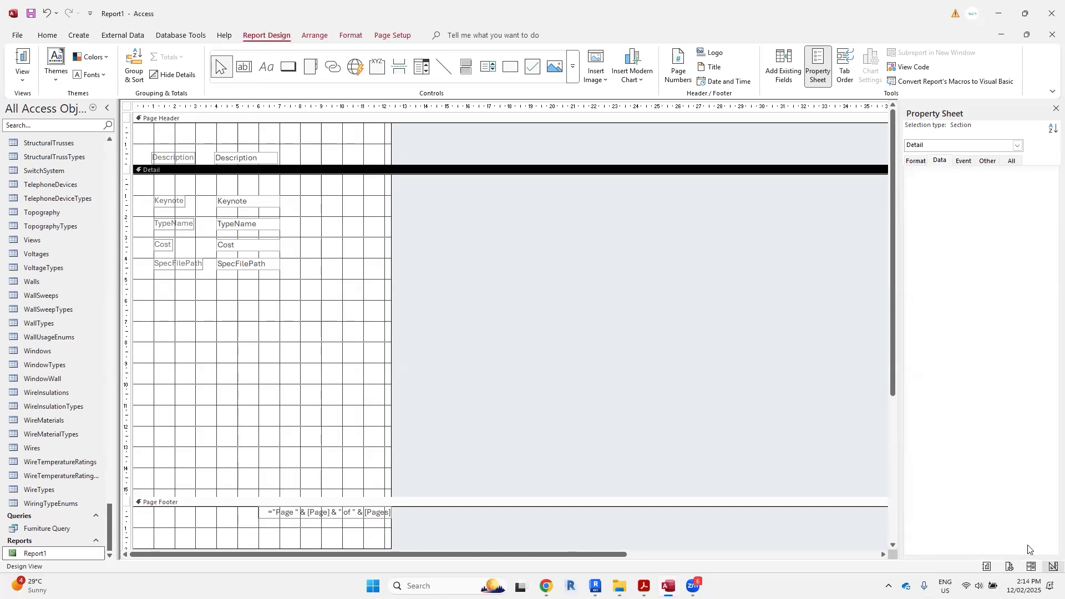
pyautogui.click(1010, 566)
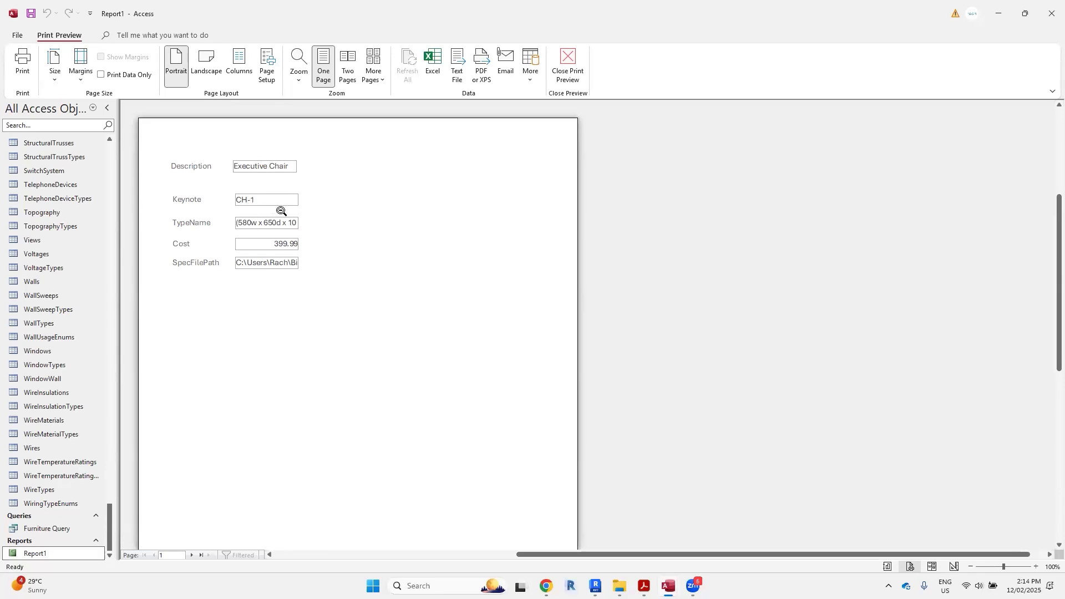
pyautogui.click(954, 566)
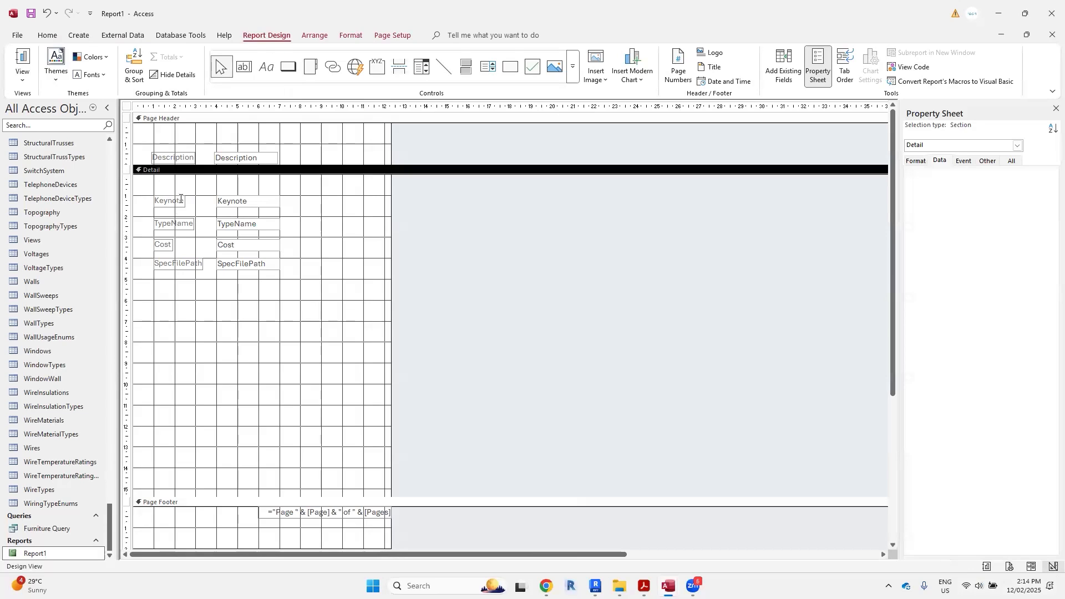
# Rename the TypeName label as Dimensions and widen its text box to about 7 cm
pyautogui.click(180, 198)
pyautogui.doubleClick(175, 199)
pyautogui.click(187, 224)
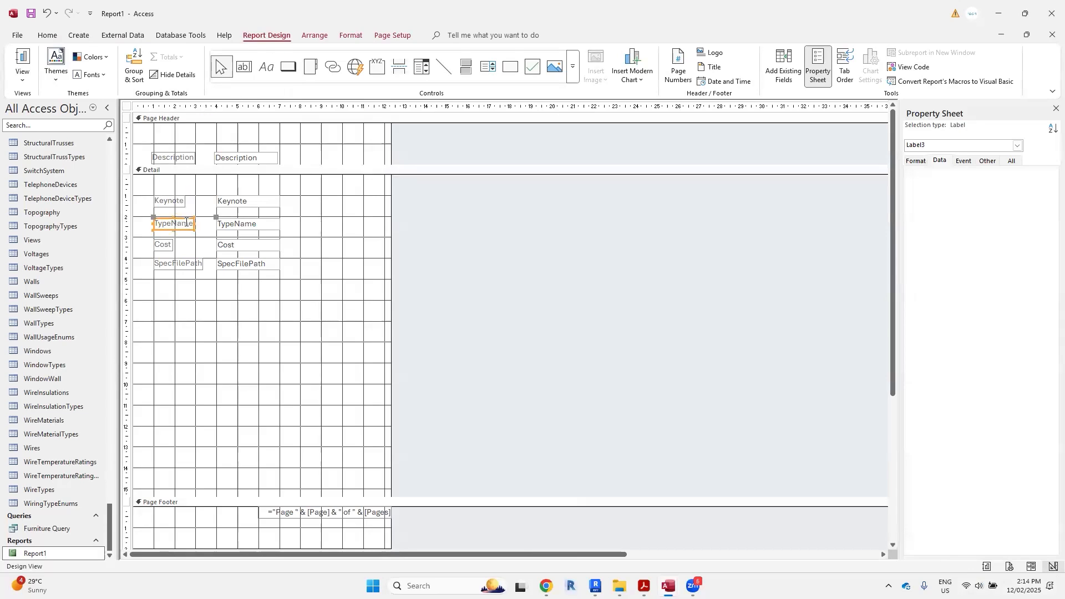
pyautogui.doubleClick(176, 222)
pyautogui.write('Dimensions')
pyautogui.click(366, 169)
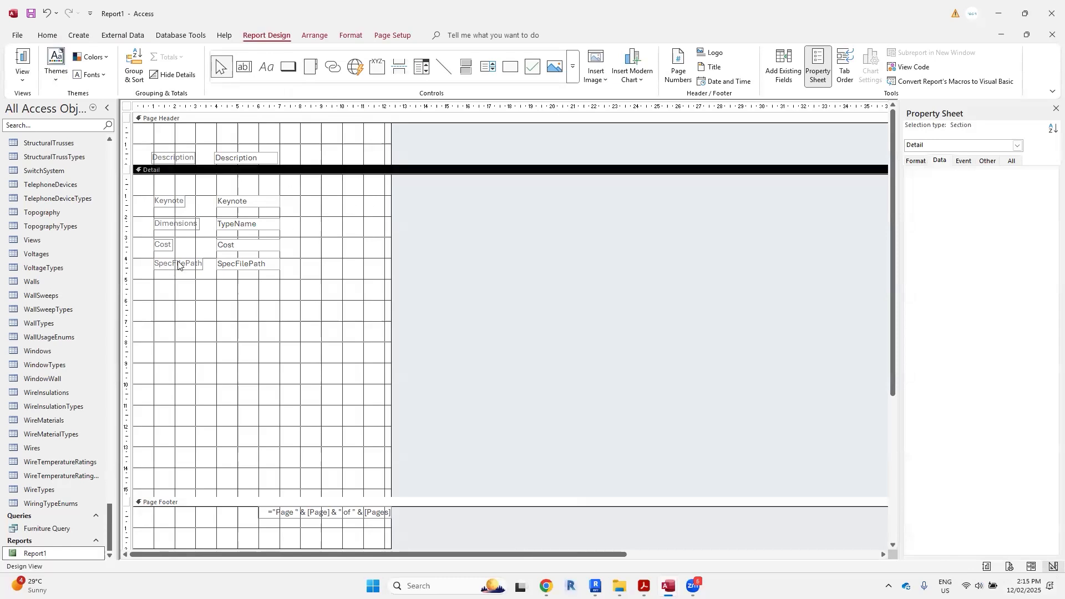
pyautogui.click(271, 230)
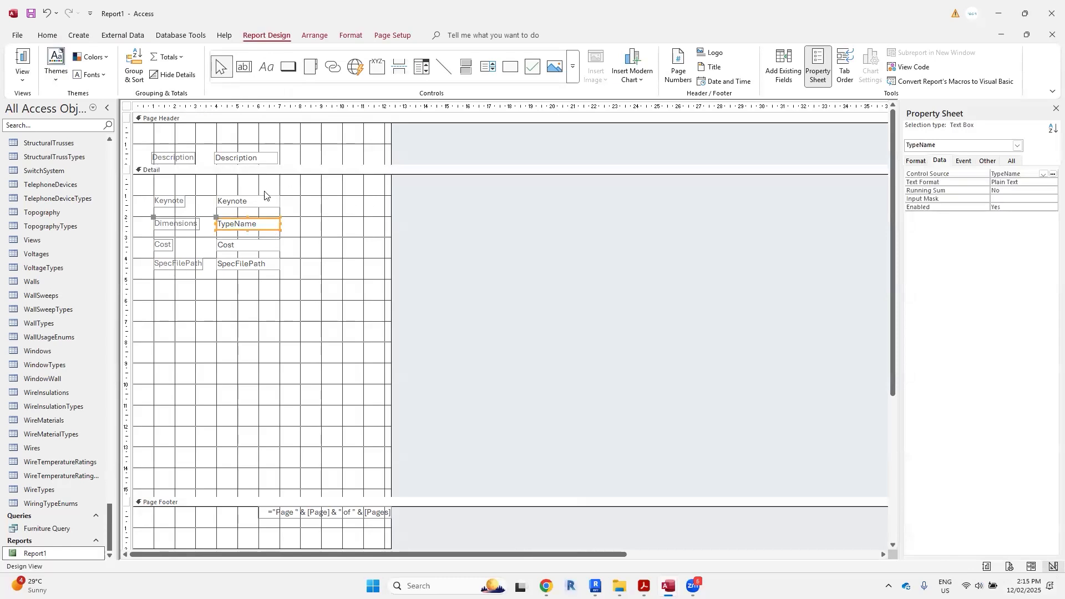
pyautogui.moveTo(280, 224); pyautogui.dragTo(367, 224)
pyautogui.click(244, 245)
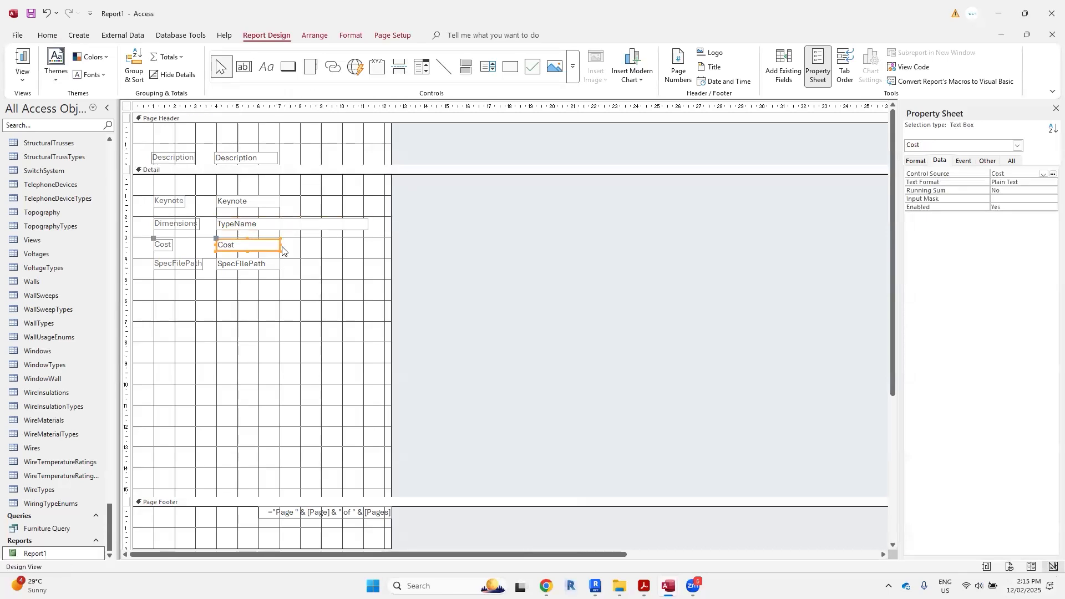
pyautogui.moveTo(280, 245); pyautogui.dragTo(292, 242)
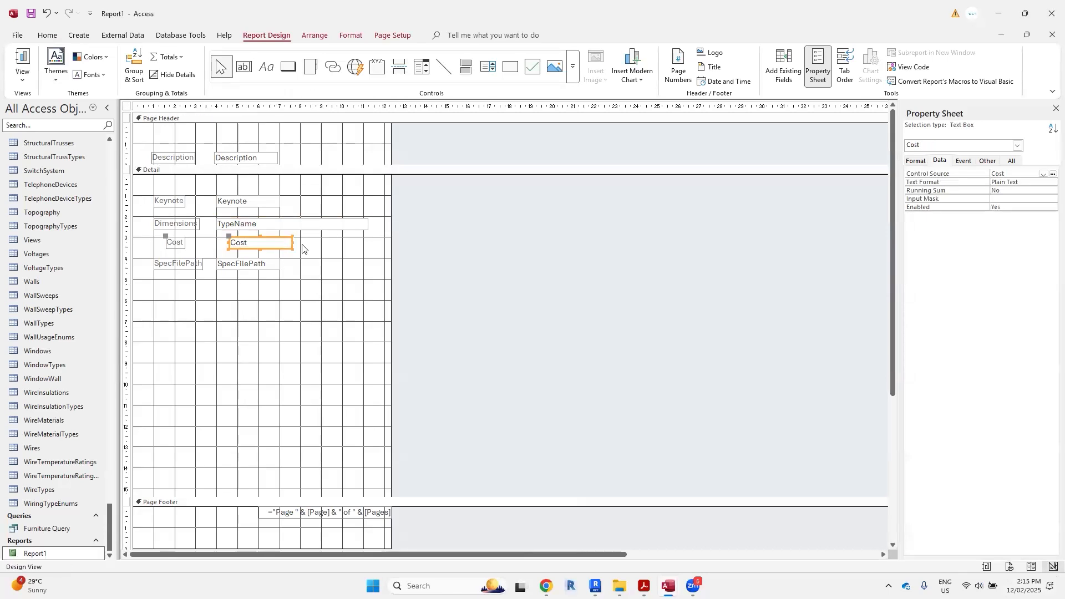
pyautogui.hotkey('ctrl', 'z')
pyautogui.click(325, 289)
# Widen the Cost text box to about 7 cm, nearly matching the TypeName text box above it
pyautogui.click(250, 244)
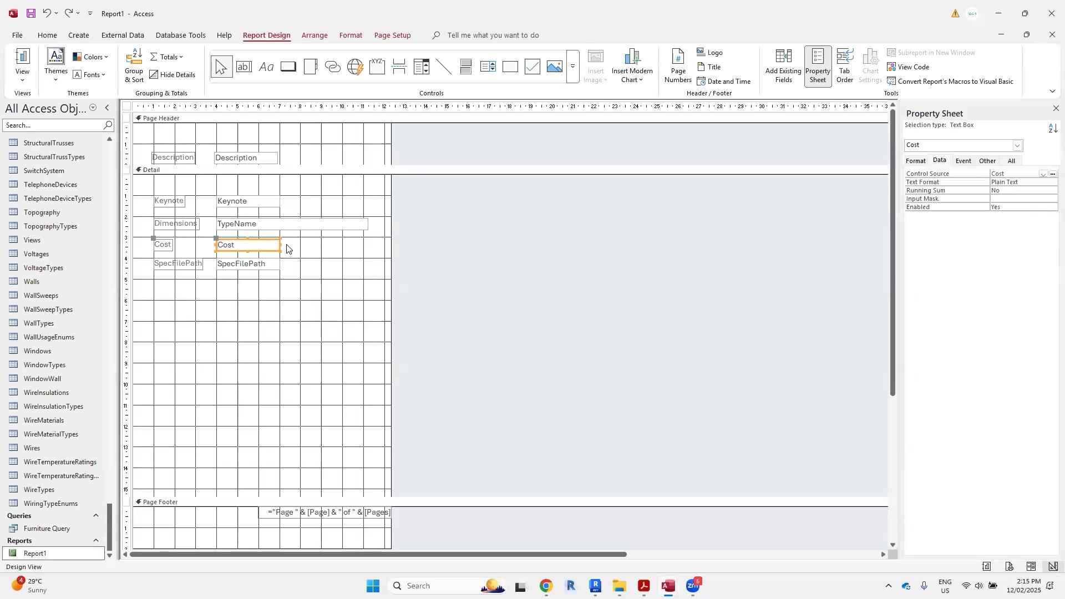
pyautogui.moveTo(281, 244); pyautogui.dragTo(362, 244)
pyautogui.click(337, 312)
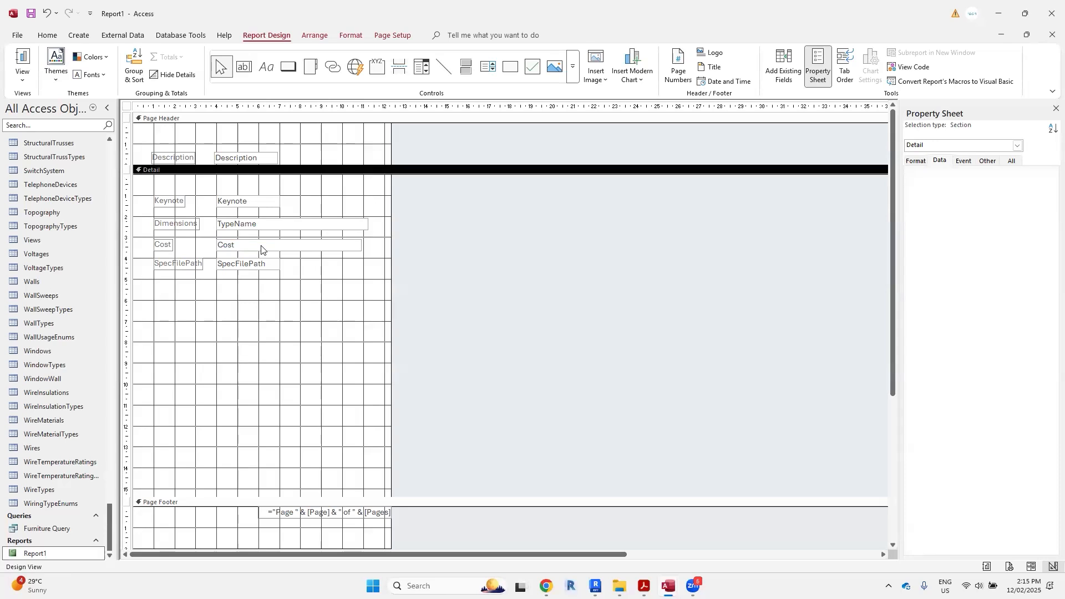
# Delete the Description label from the Page Header, keeping its text box
pyautogui.click(304, 152)
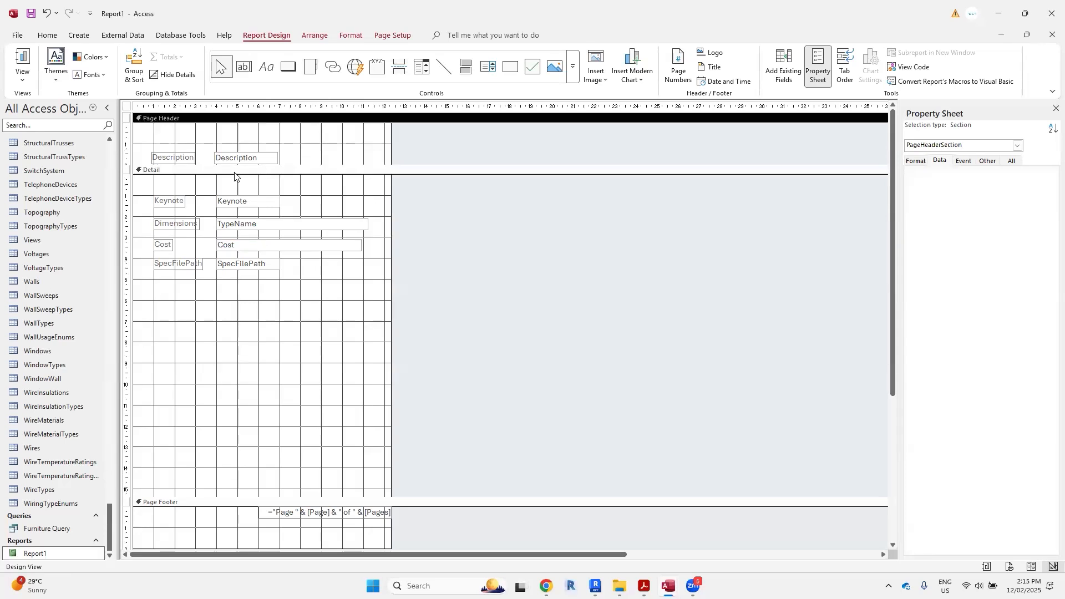
pyautogui.click(190, 156)
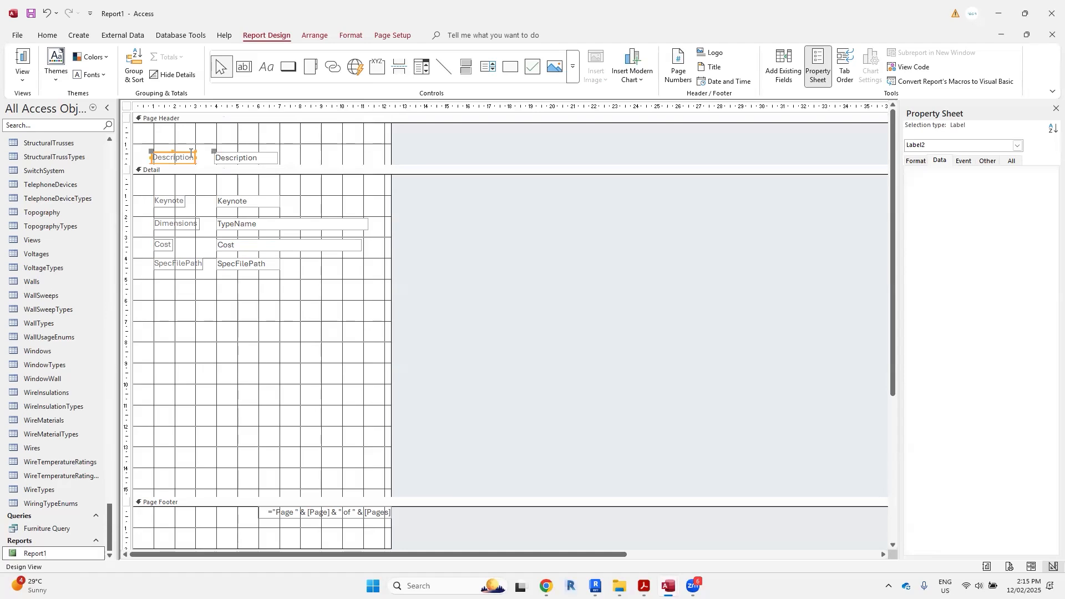
pyautogui.press('Delete')
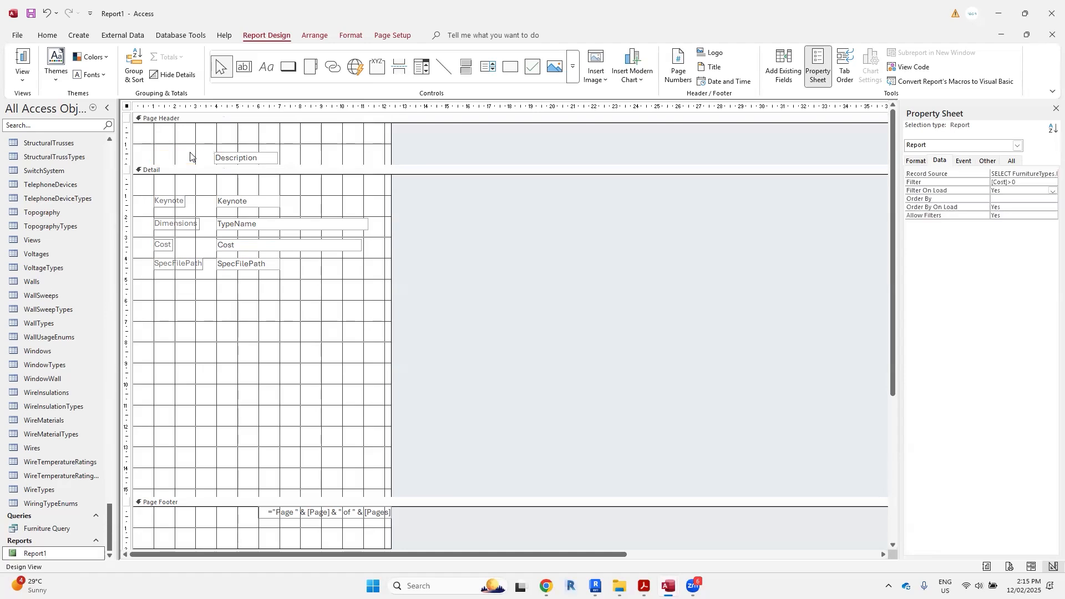
# Page through the report in Print Preview up to page 8 to check the layout, and return to Design View
pyautogui.click(1009, 566)
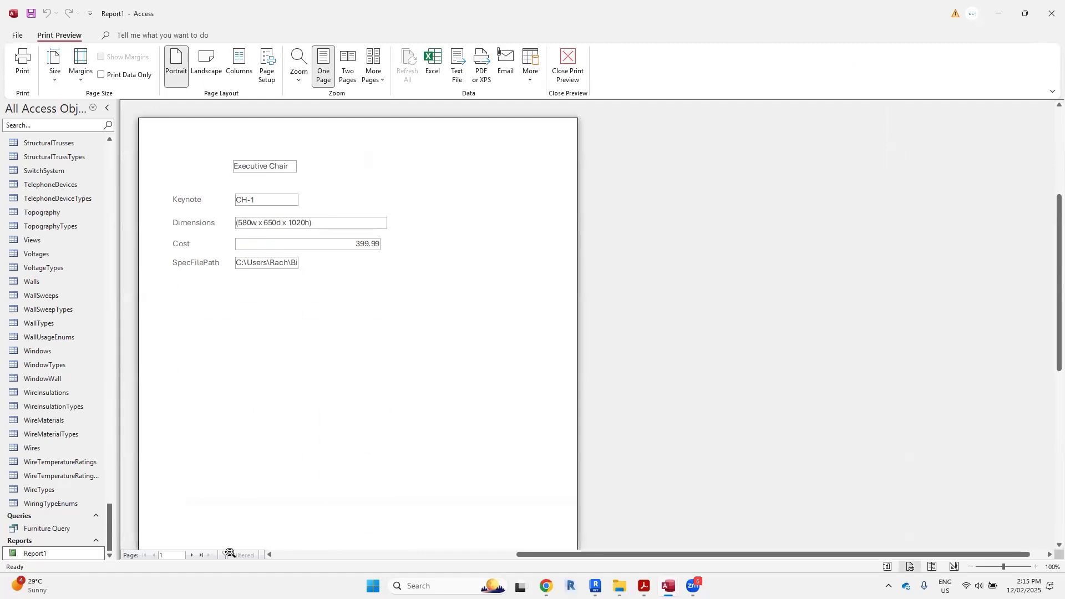
pyautogui.click(192, 555)
pyautogui.click(193, 555)
pyautogui.click(192, 556)
pyautogui.click(192, 555)
pyautogui.click(192, 555)
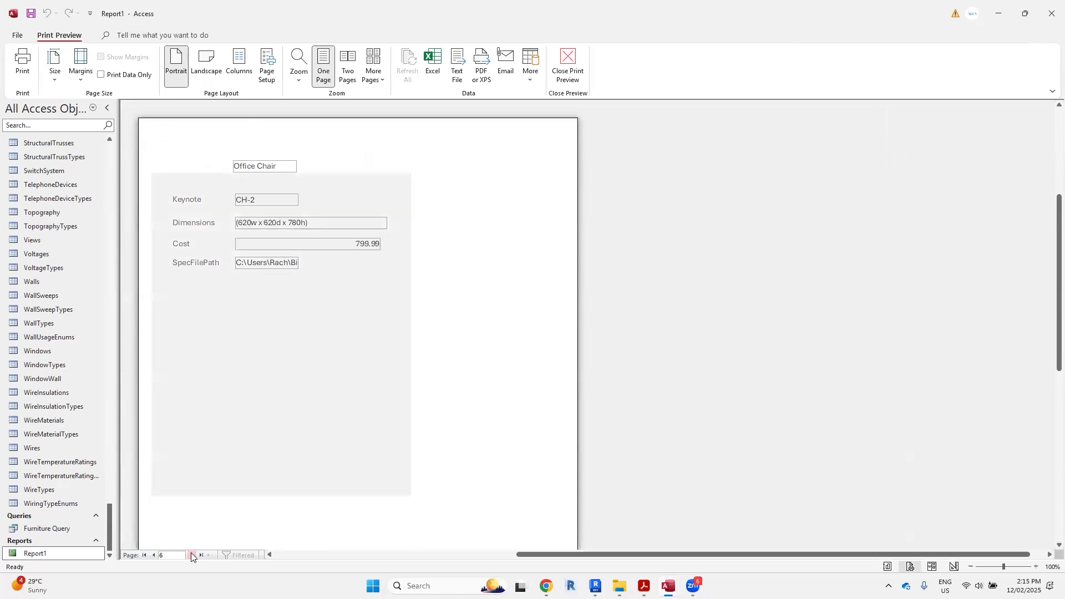
pyautogui.click(192, 555)
pyautogui.click(192, 555)
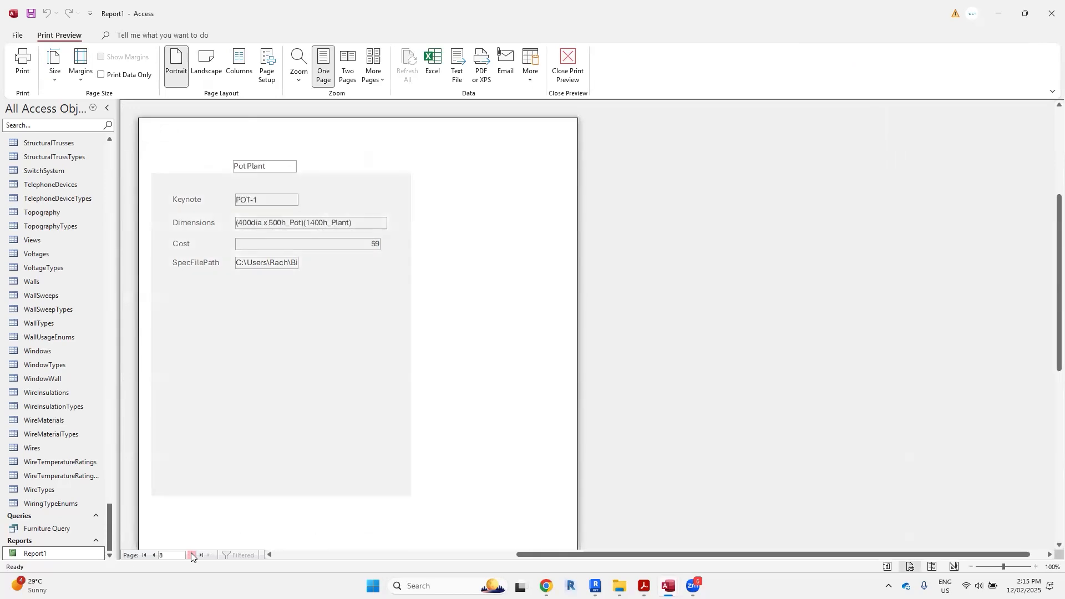
pyautogui.click(954, 566)
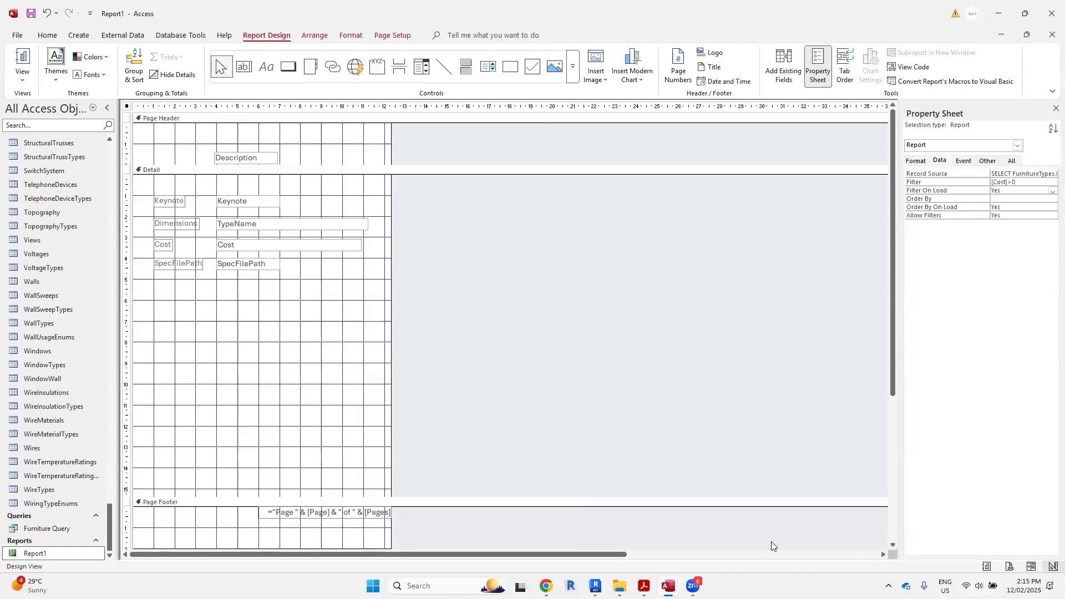
# Switch to Adobe Acrobat to examine the finished example Report_Final.pdf, and return to the report design in Access
pyautogui.click(643, 586)
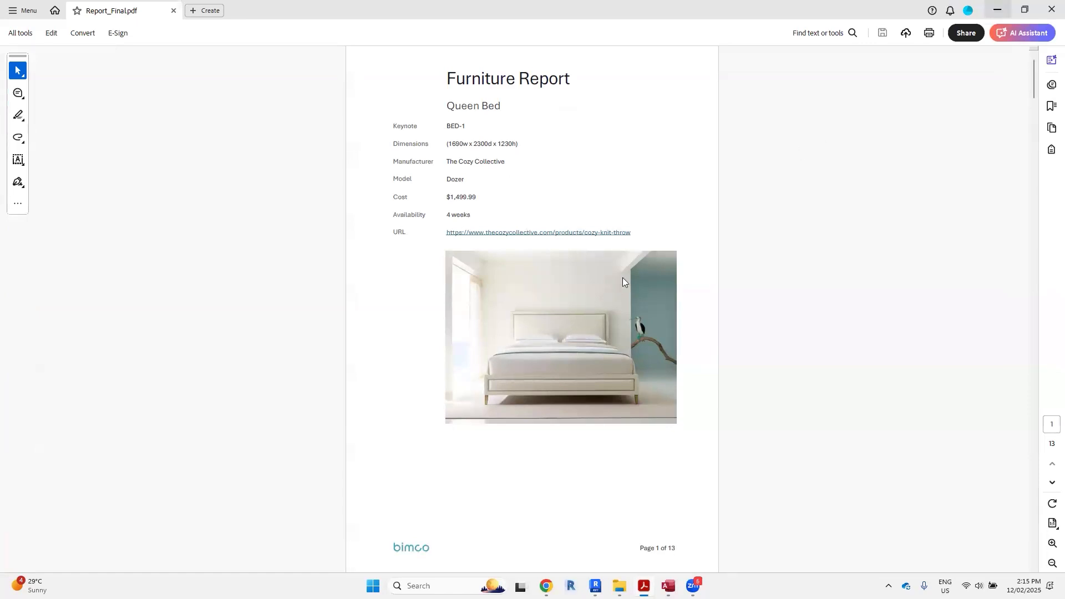
pyautogui.hotkey('alt', 'Tab')
pyautogui.click(342, 368)
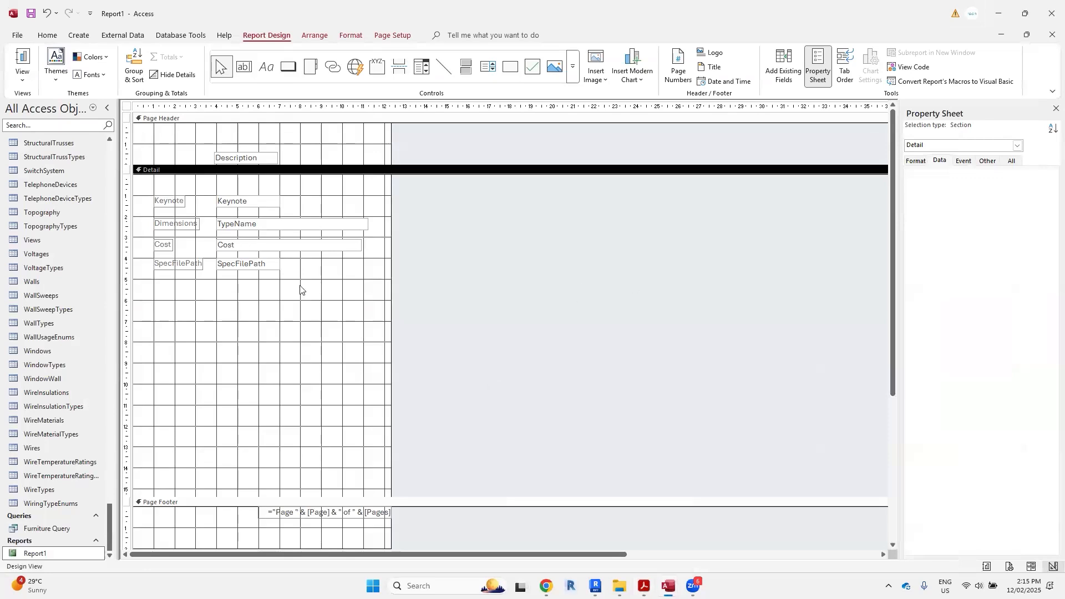
# Widen the SpecFilePath text box to about 7.5 cm, check it in Print Preview, and return to Design View
pyautogui.click(231, 270)
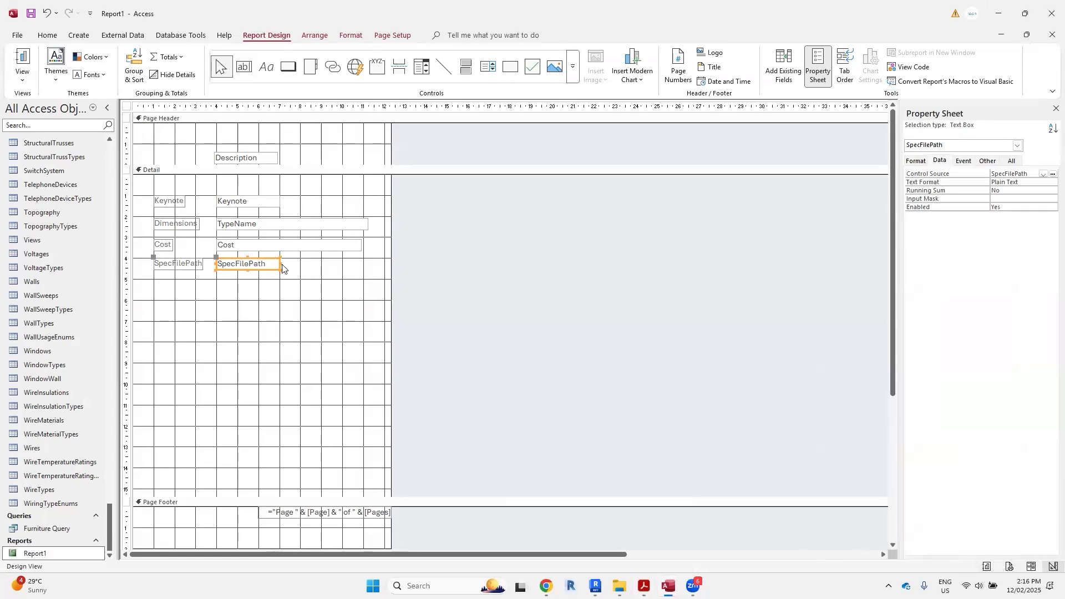
pyautogui.moveTo(280, 263); pyautogui.dragTo(375, 263)
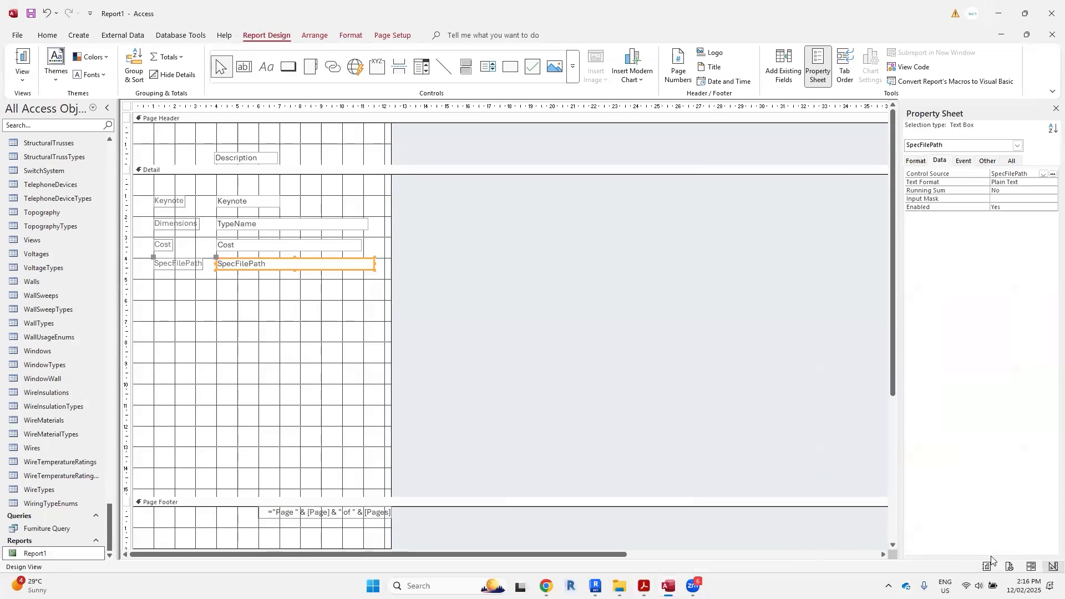
pyautogui.click(1008, 565)
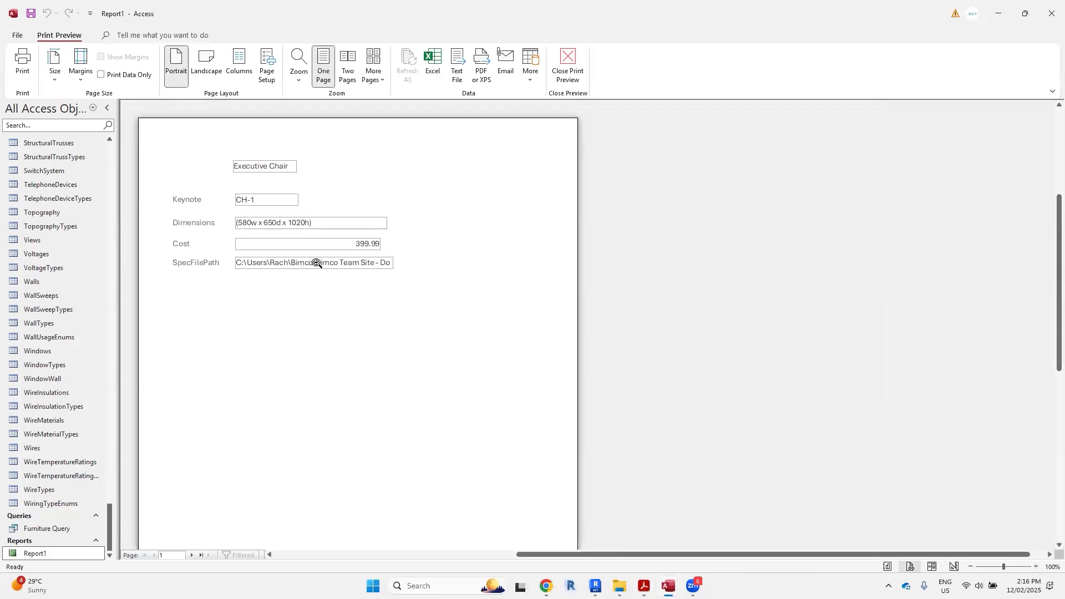
pyautogui.click(568, 67)
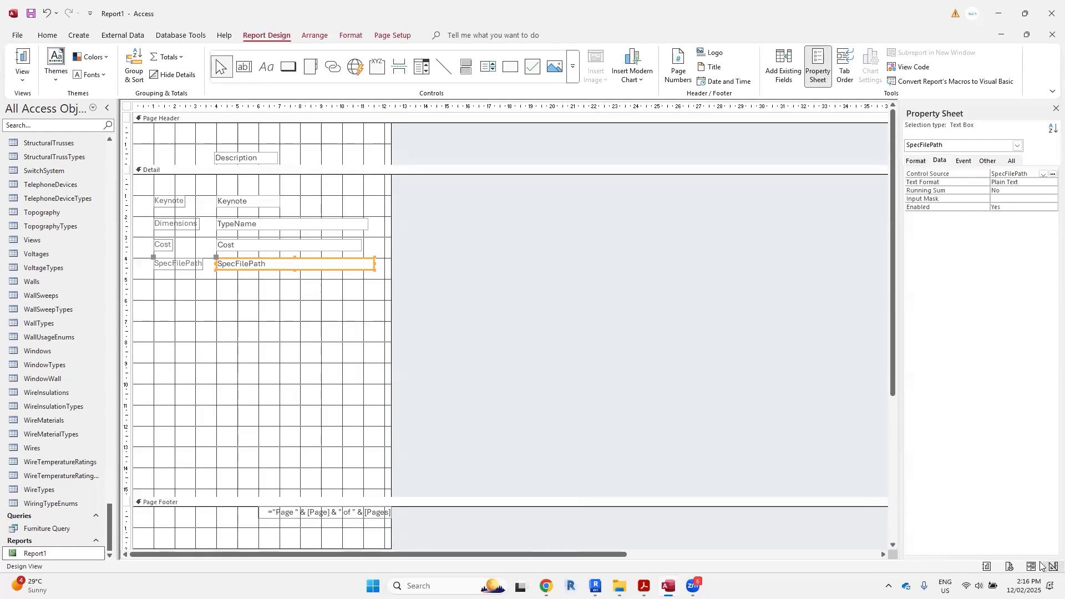
# Add an image control about 10 cm wide and 9 cm high below the SpecFilePath field, without choosing a picture file
pyautogui.click(577, 68)
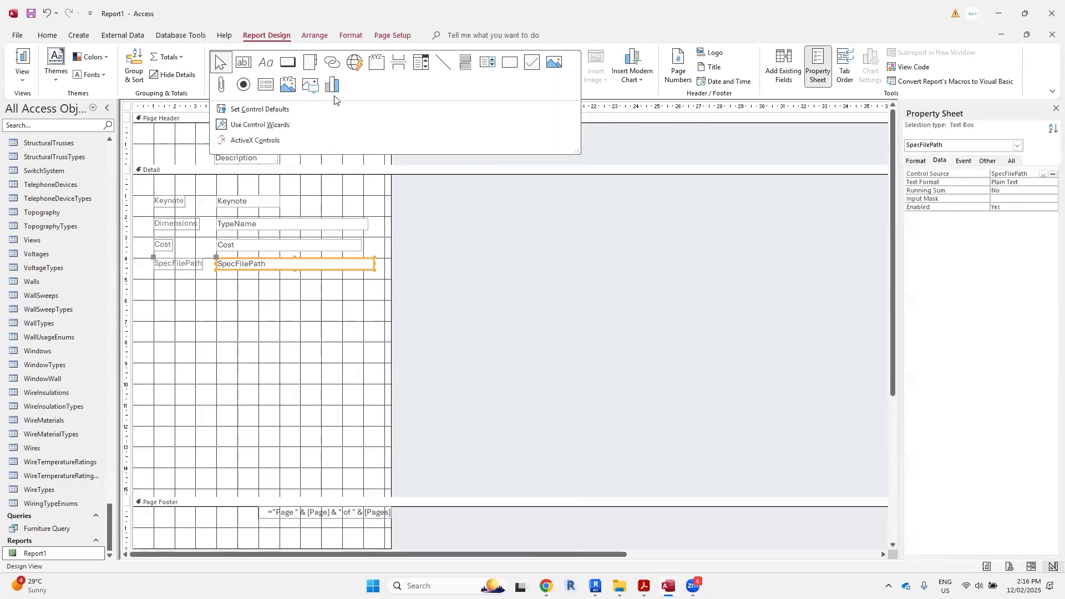
pyautogui.click(313, 89)
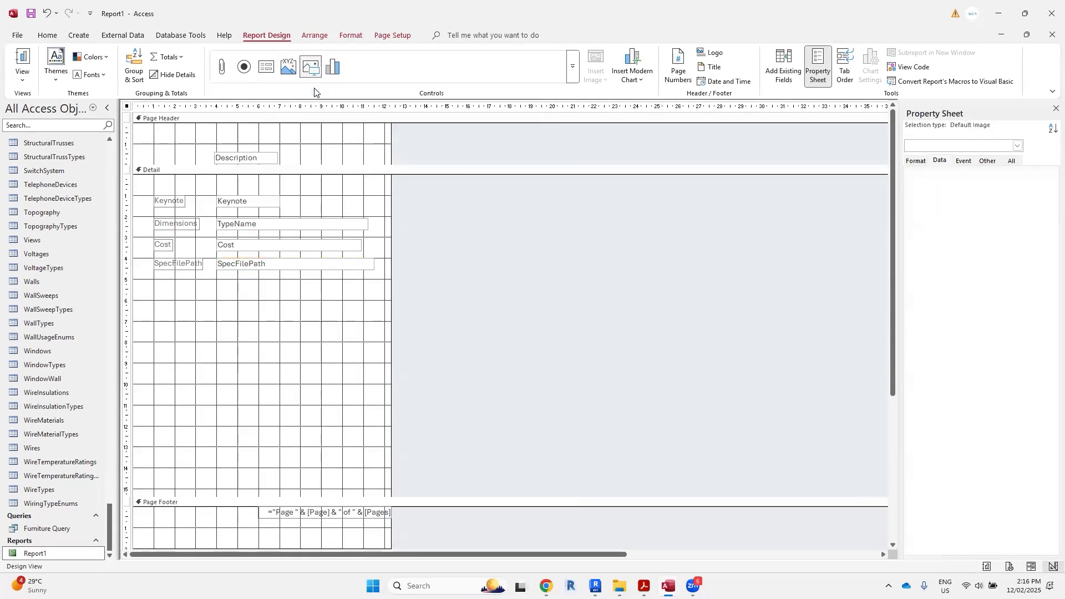
pyautogui.moveTo(152, 299); pyautogui.dragTo(366, 482)
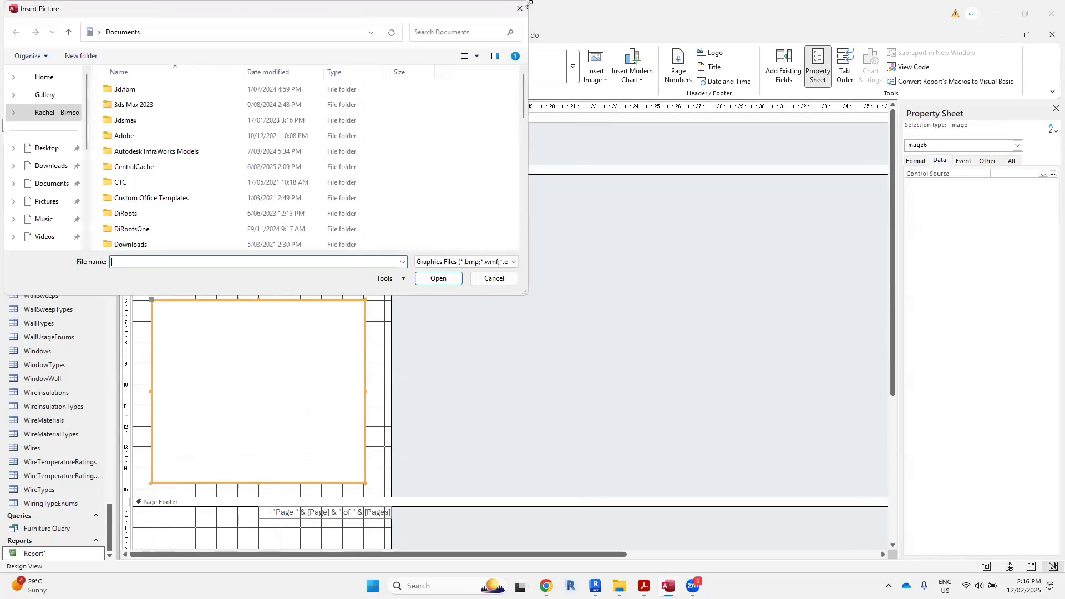
pyautogui.click(516, 9)
pyautogui.click(316, 383)
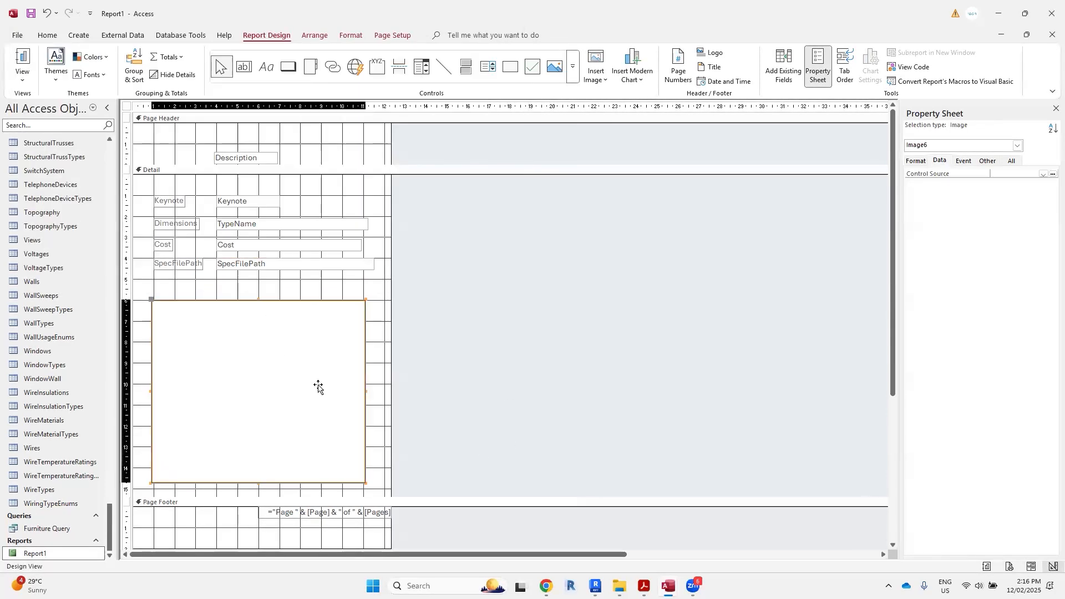
# Set the image control's Control Source to SpecFilePath
pyautogui.click(1044, 173)
pyautogui.click(1044, 175)
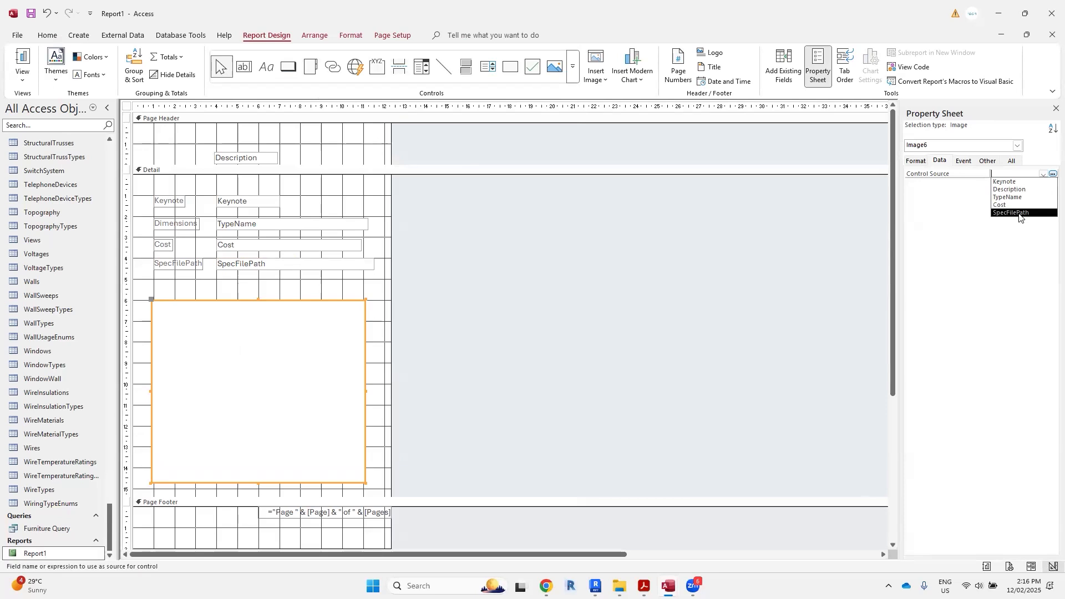
pyautogui.click(1018, 213)
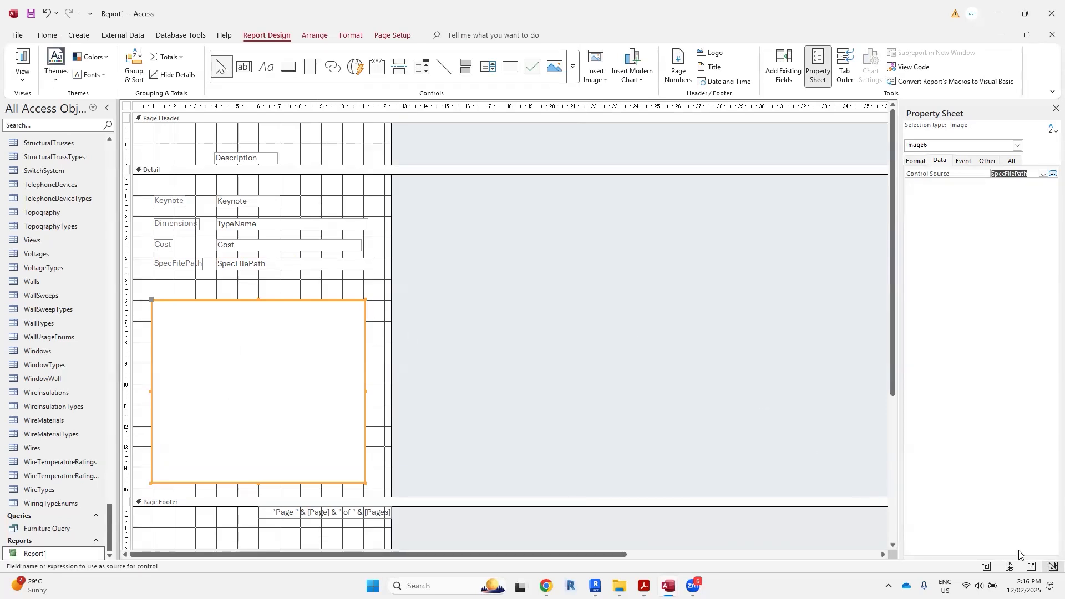
# Page through the report in Print Preview up to page 13 to check each item's image, ending with a whole-page view
pyautogui.click(1010, 567)
pyautogui.scroll(5, 538, 299)
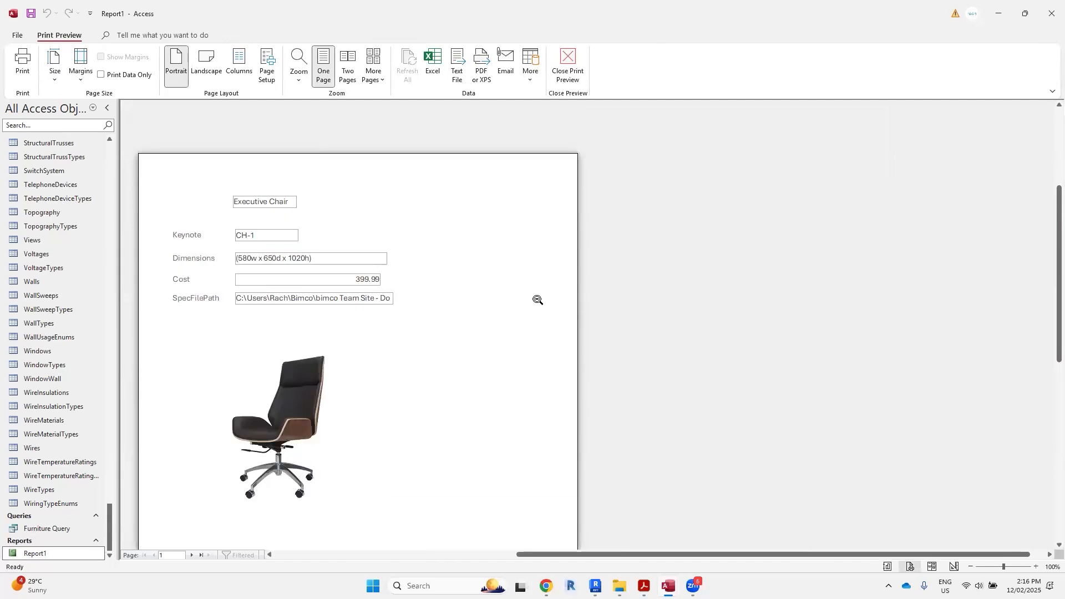
pyautogui.scroll(-3, 560, 295)
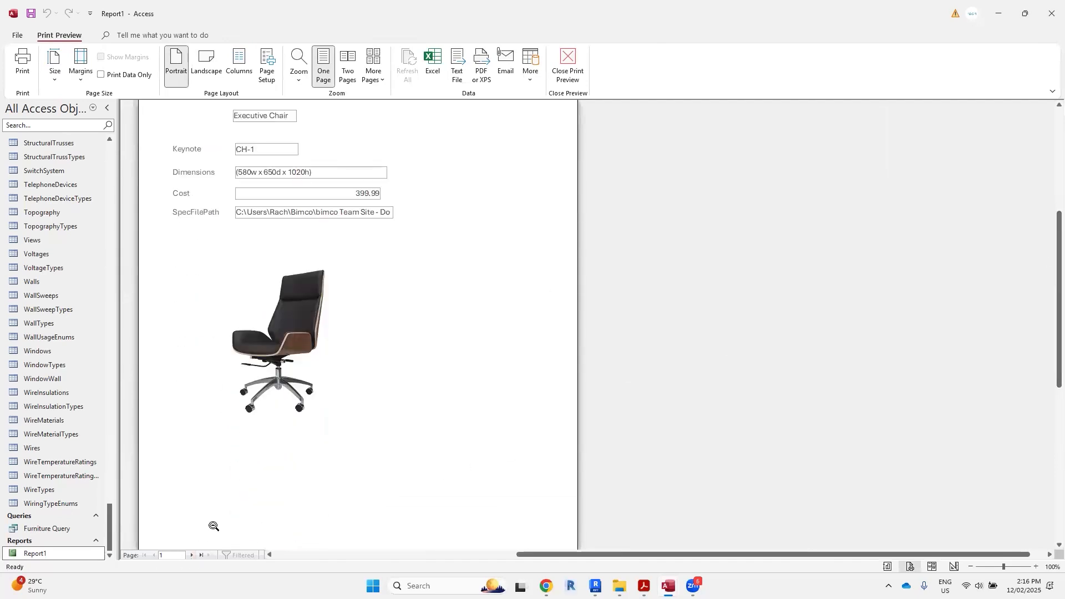
pyautogui.click(191, 555)
pyautogui.click(192, 555)
pyautogui.click(191, 555)
pyautogui.doubleClick(191, 555)
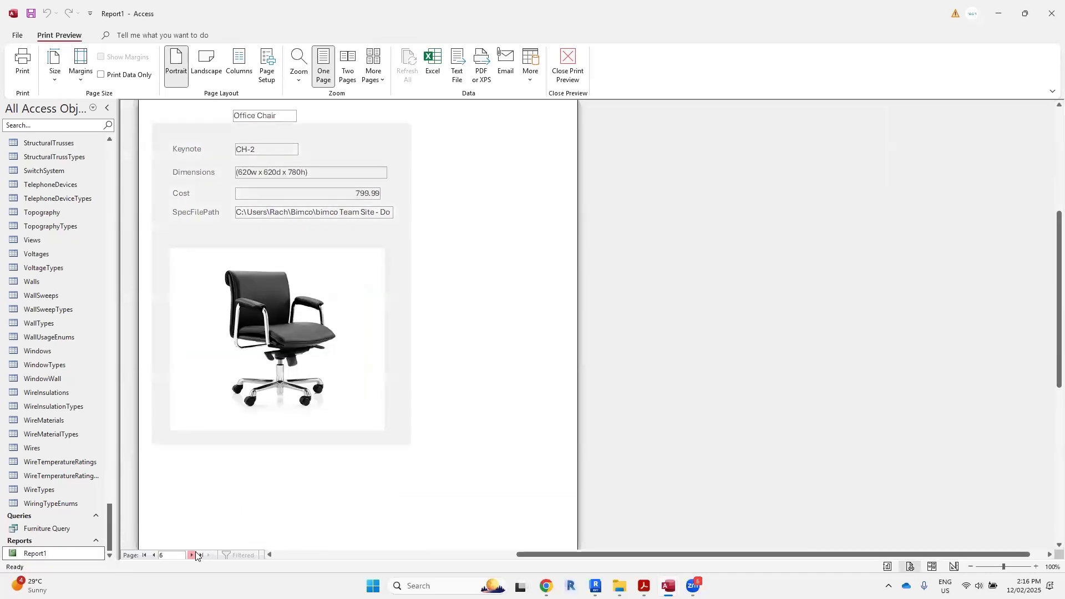
pyautogui.click(195, 555)
pyautogui.click(195, 555)
pyautogui.click(196, 555)
pyautogui.scroll(2, 467, 395)
pyautogui.scroll(-2, 468, 395)
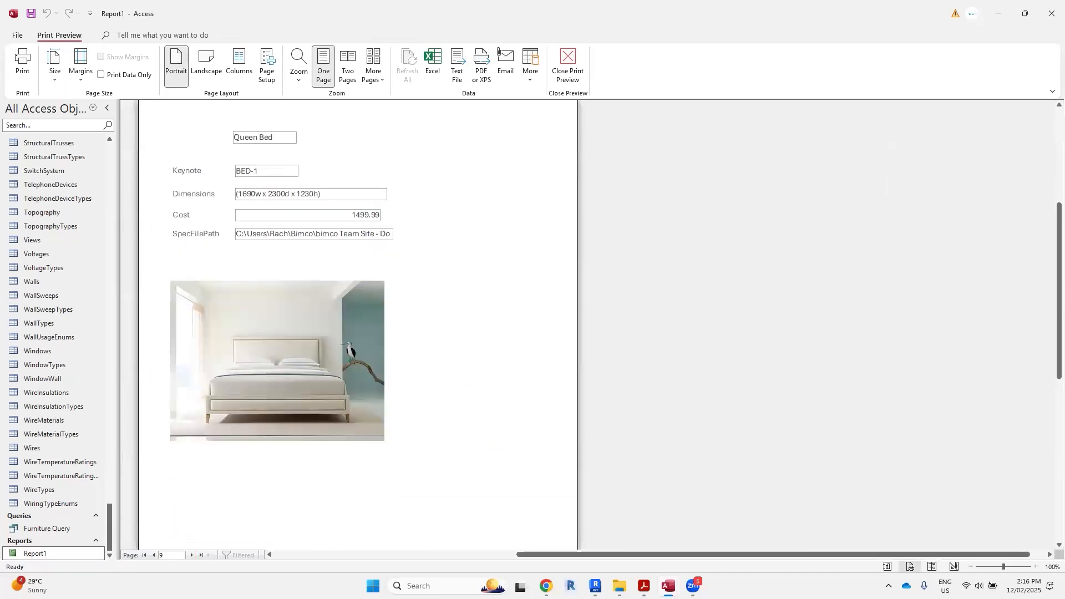
pyautogui.click(191, 555)
pyautogui.click(191, 555)
pyautogui.click(192, 555)
pyautogui.click(192, 555)
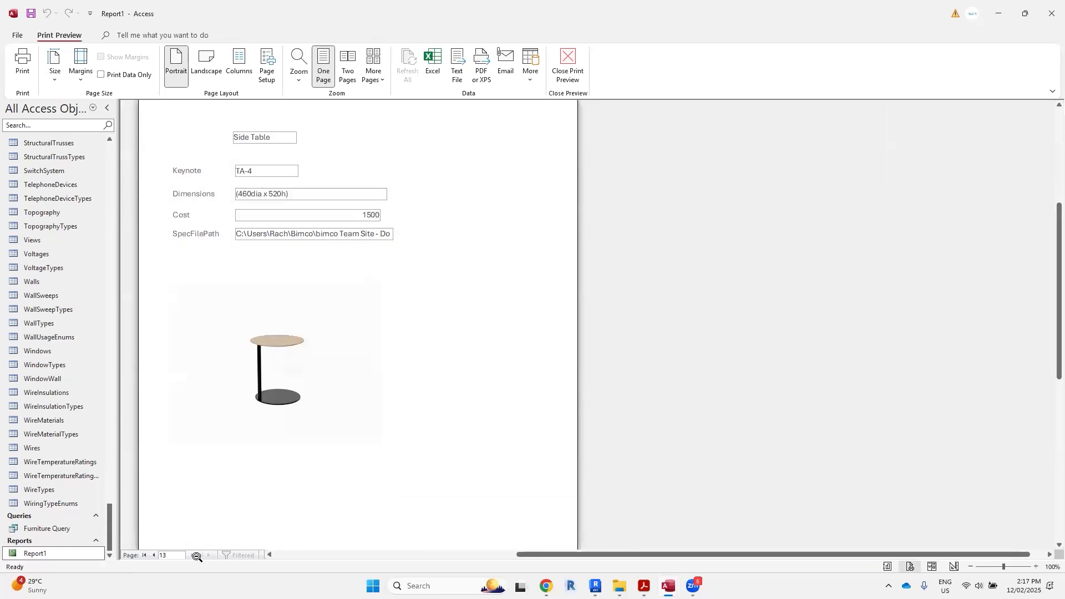
pyautogui.click(724, 393)
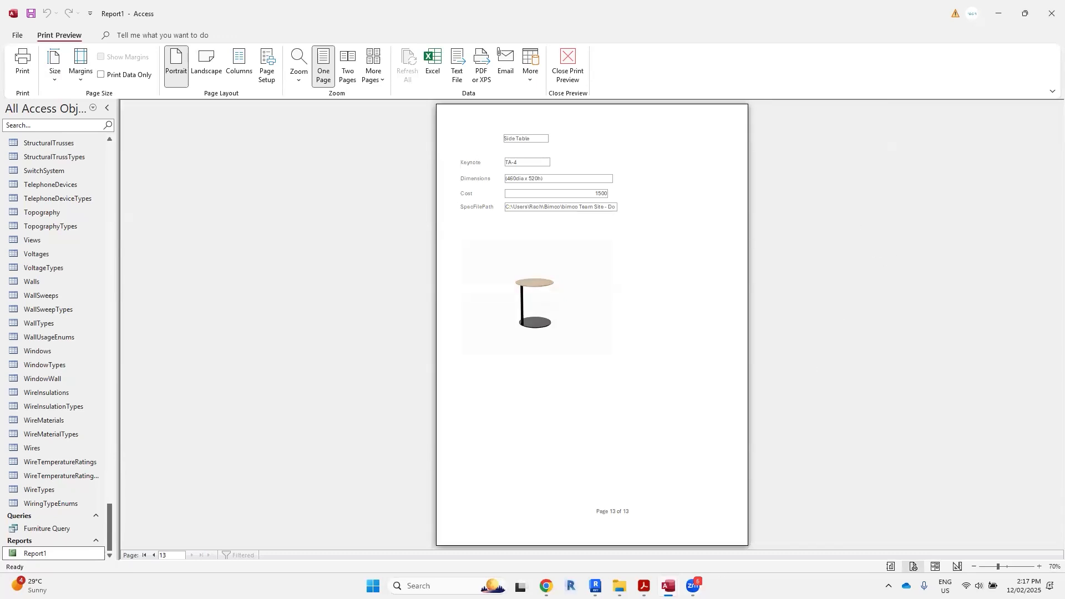
# Switch to the Access window with 00_Report_Final, examine its design and its Print Preview, and return to Design View
pyautogui.moveTo(669, 585)
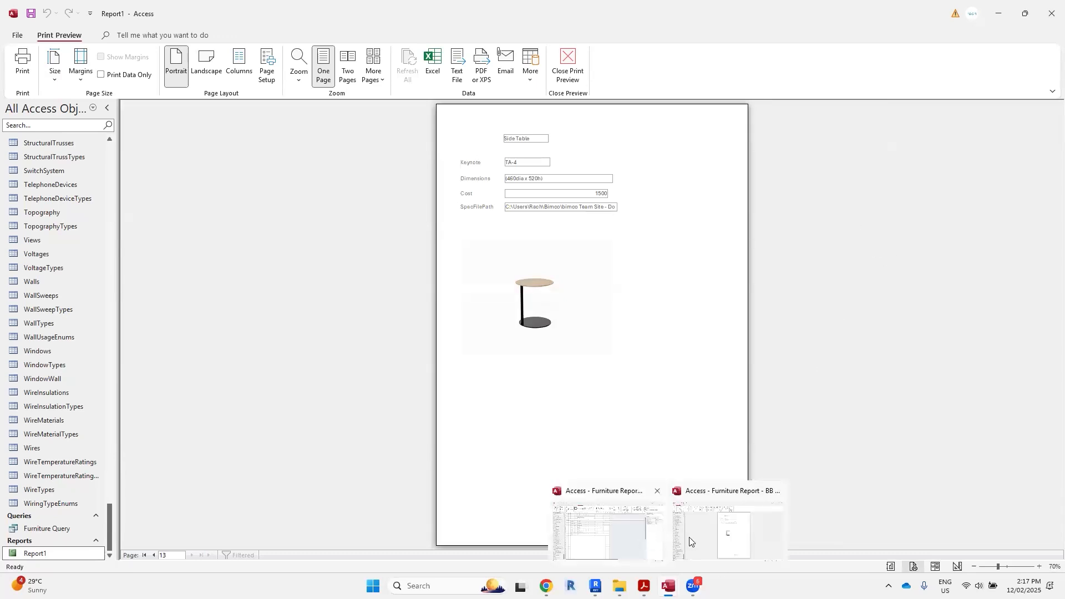
pyautogui.click(617, 539)
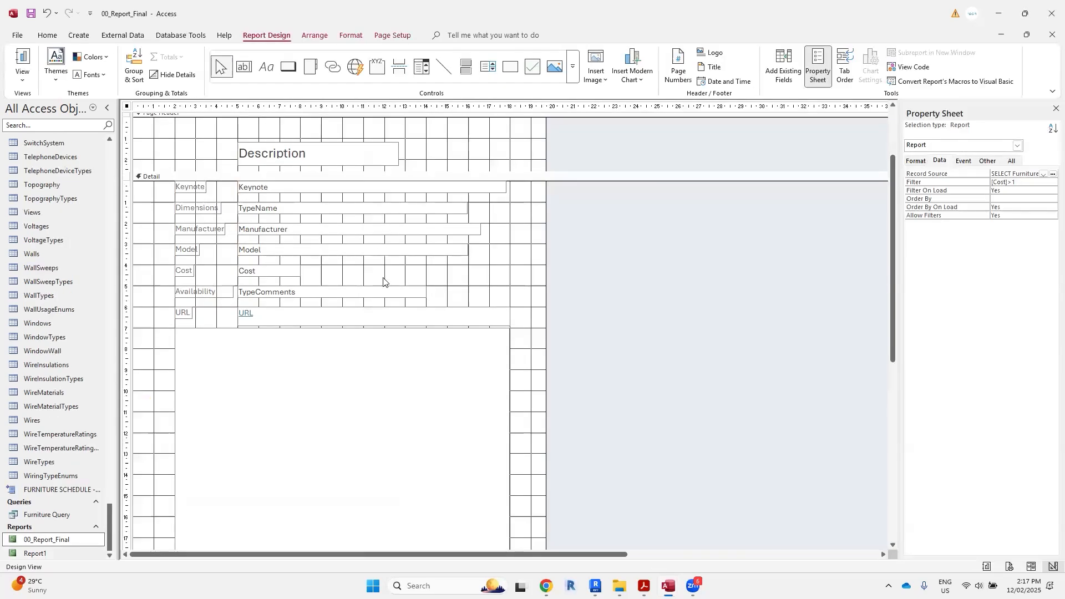
pyautogui.scroll(-1, 385, 294)
pyautogui.moveTo(668, 586)
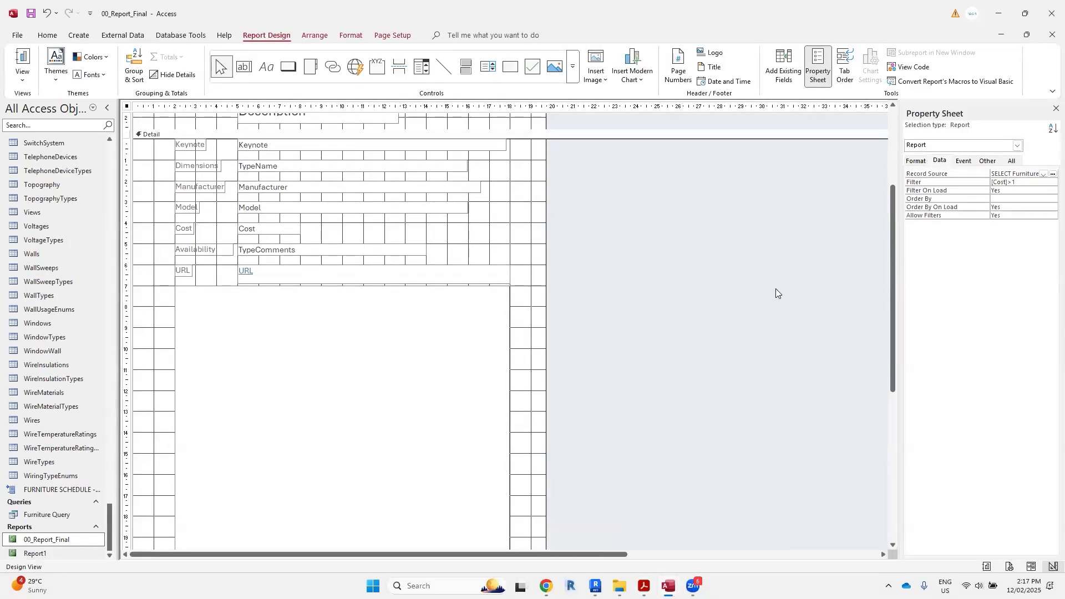
pyautogui.scroll(1, 474, 244)
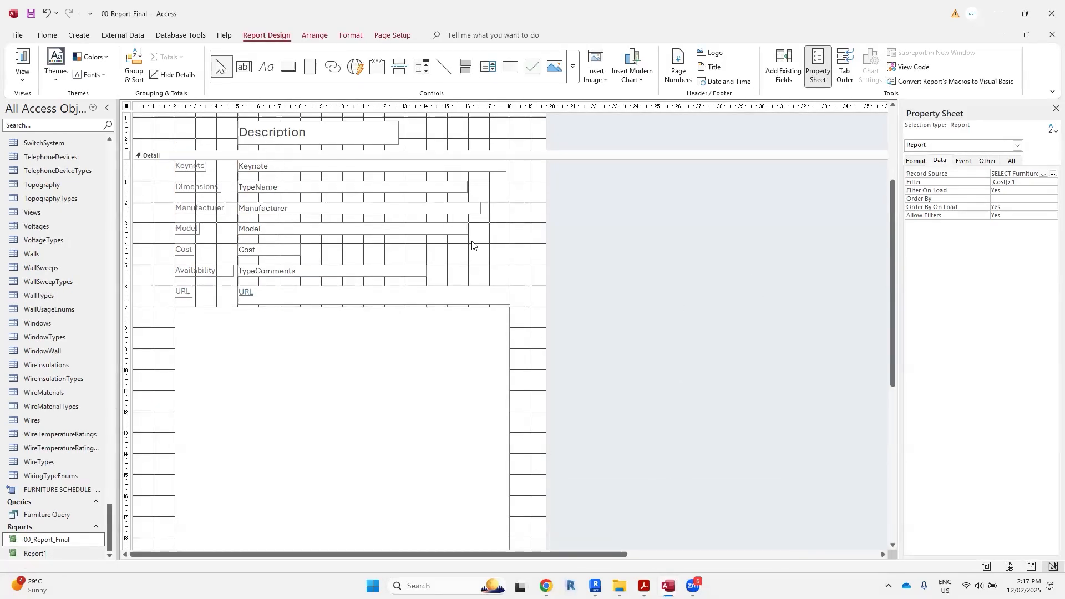
pyautogui.scroll(-1, 474, 244)
pyautogui.scroll(1, 474, 244)
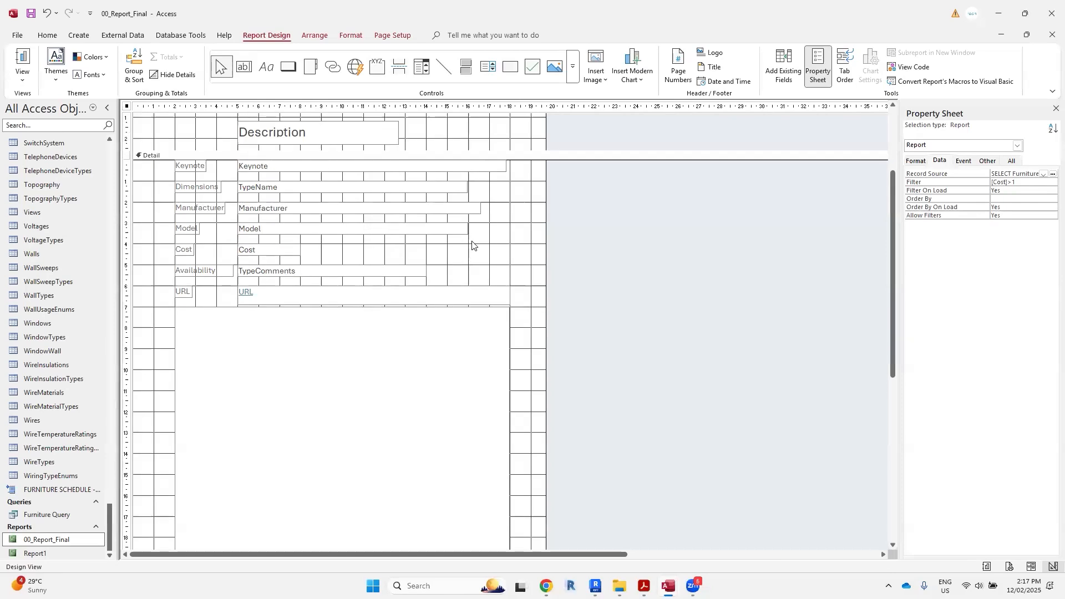
pyautogui.click(1009, 566)
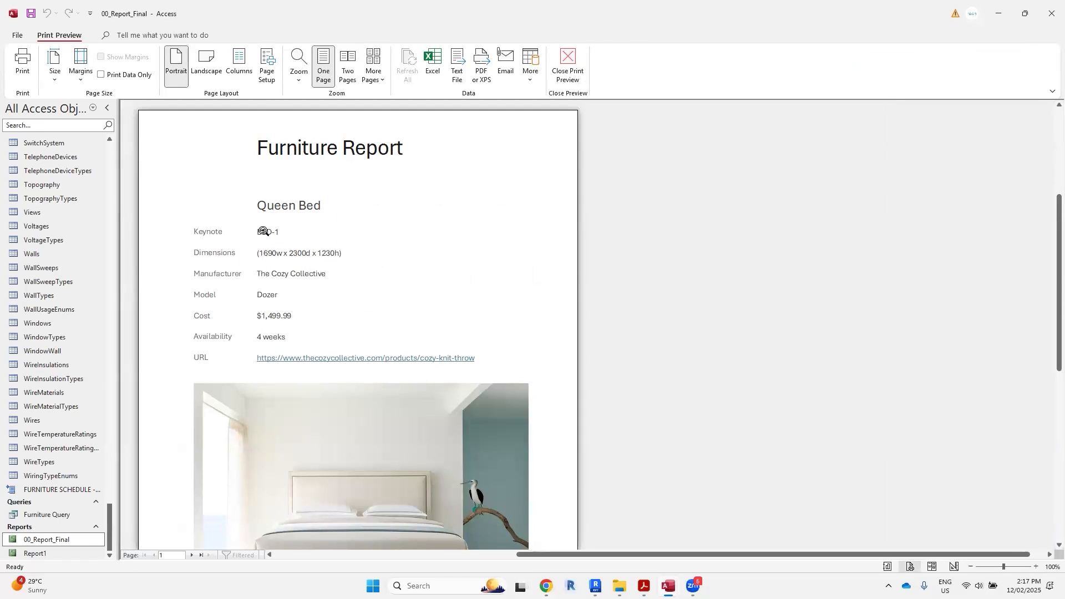
pyautogui.click(955, 566)
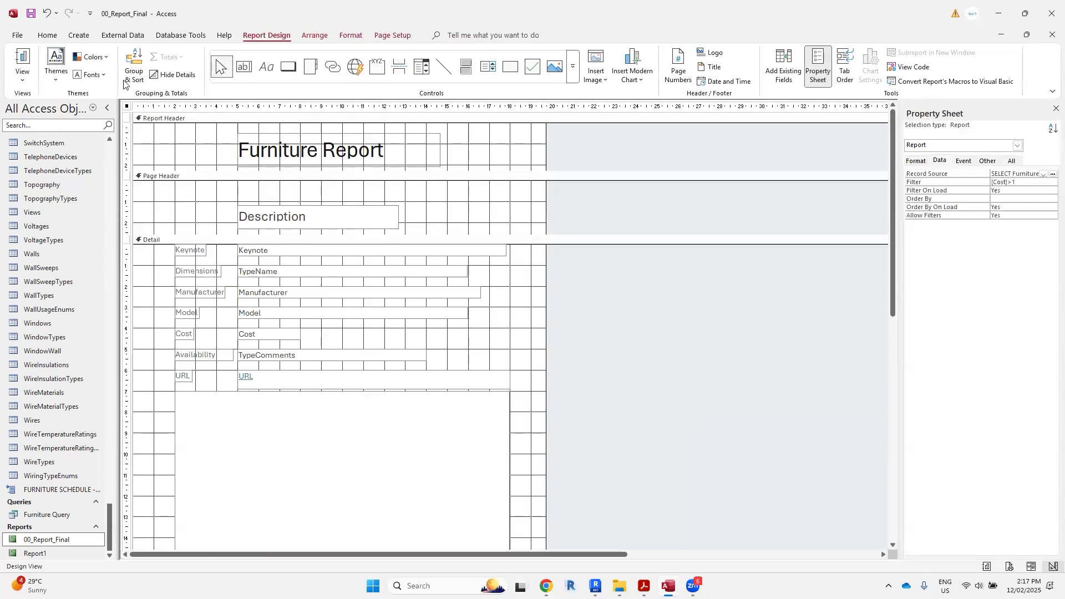
# Change the sort field of 00_Report_Final from Keynote to Description in the grouping and sorting settings
pyautogui.click(135, 63)
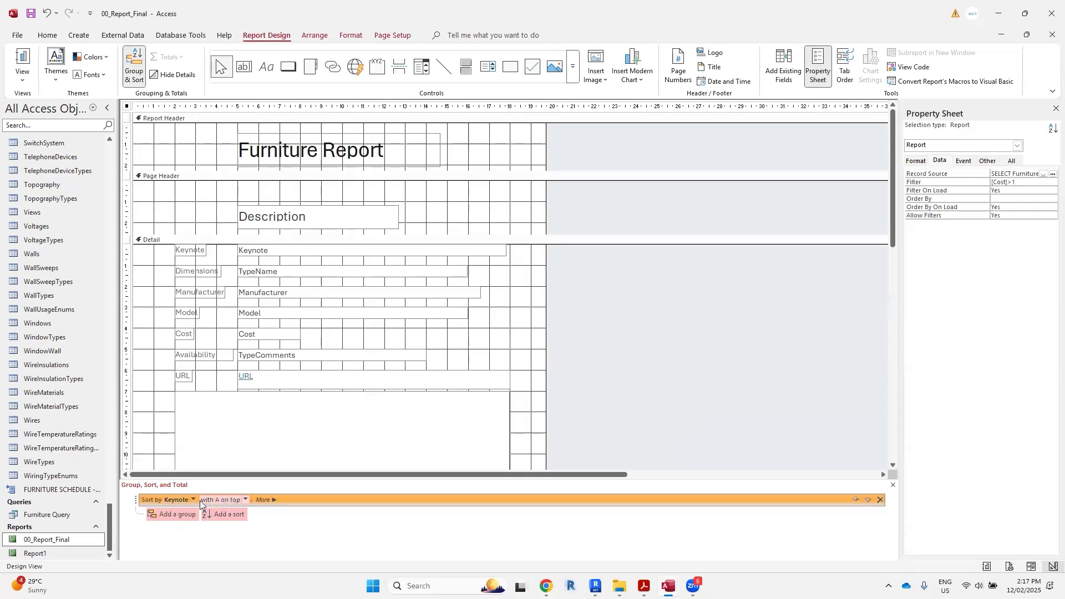
pyautogui.click(193, 501)
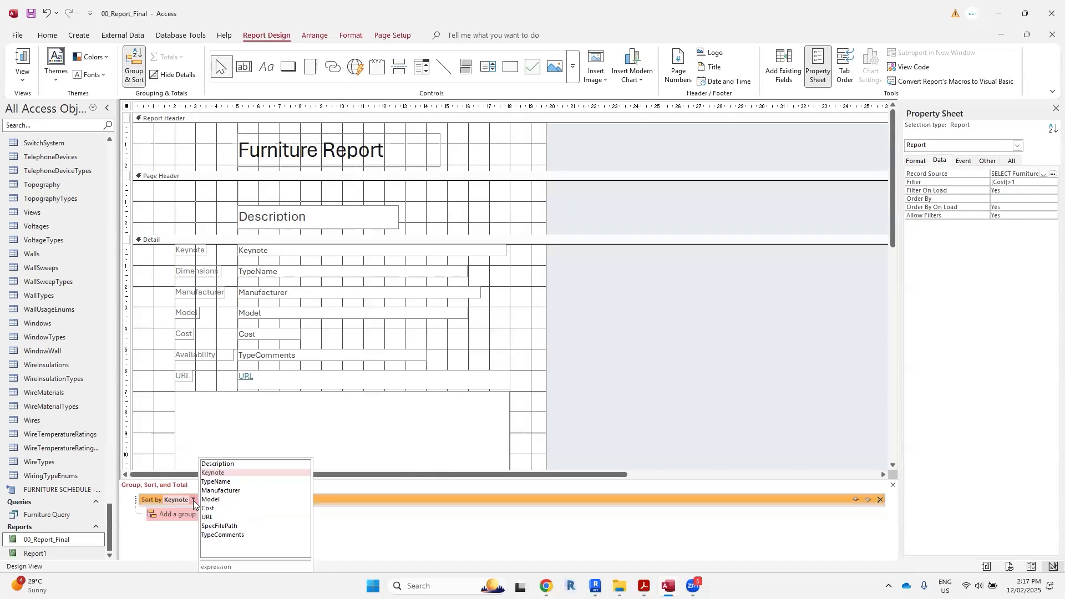
pyautogui.click(236, 464)
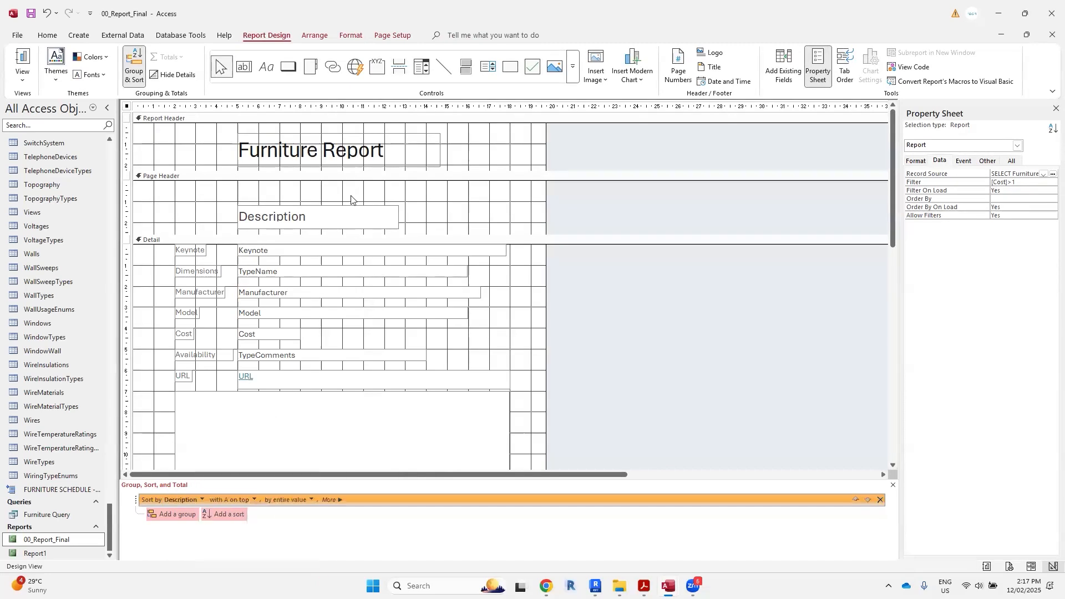
pyautogui.click(505, 357)
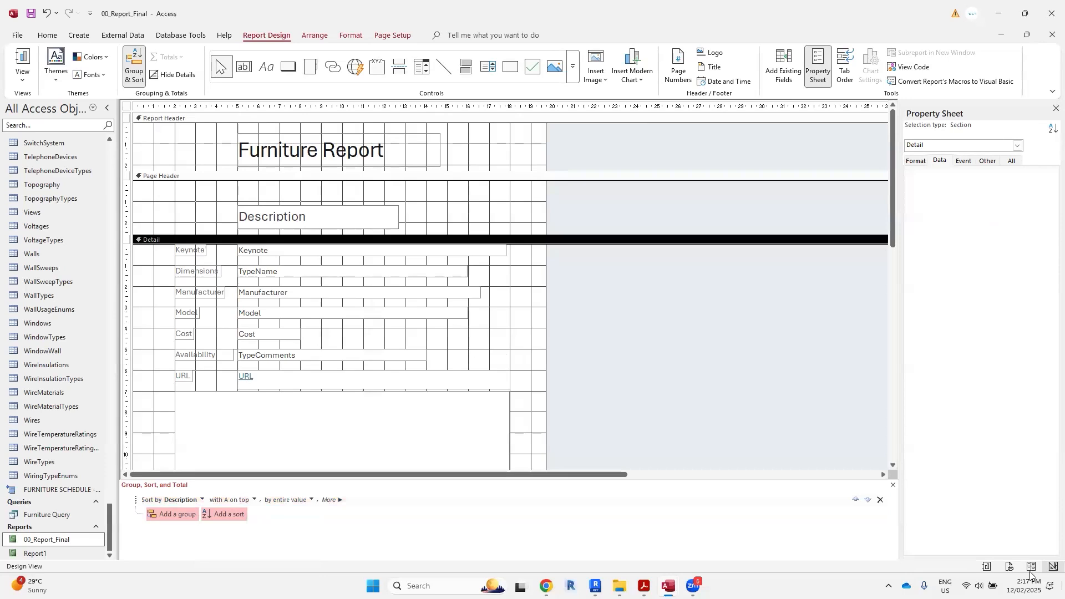
# Preview 00_Report_Final and page forward to page 4 and back one page to check the item order
pyautogui.click(1009, 566)
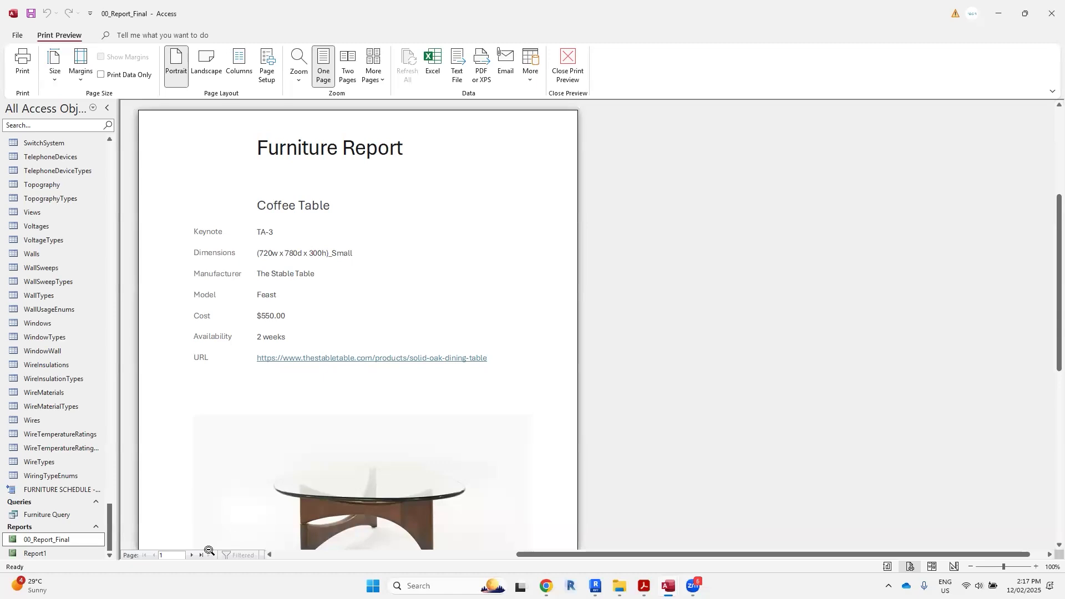
pyautogui.click(191, 555)
pyautogui.click(192, 555)
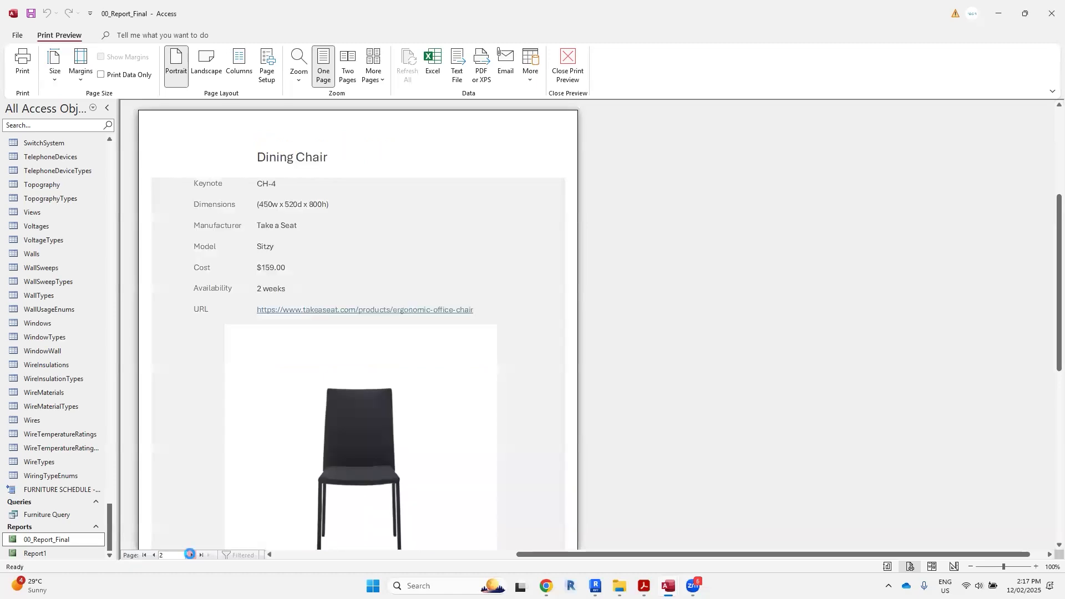
pyautogui.click(191, 555)
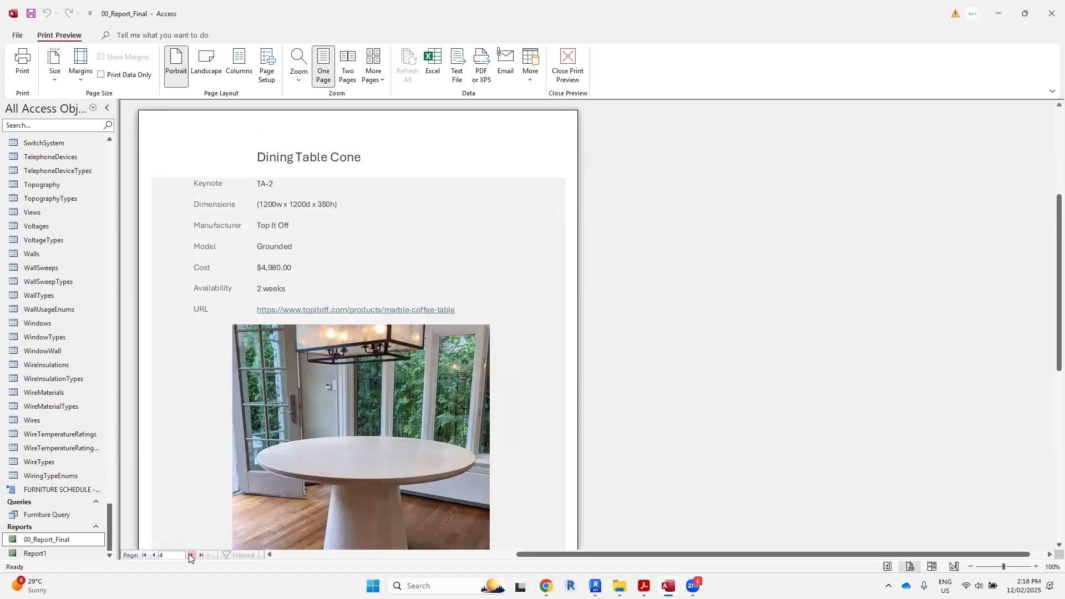
pyautogui.click(153, 555)
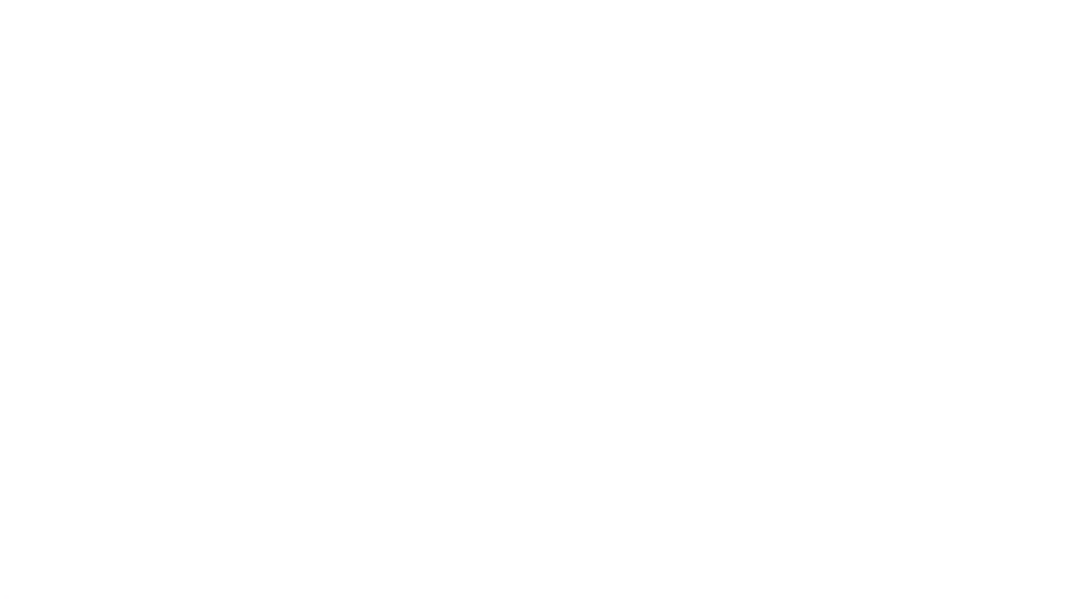